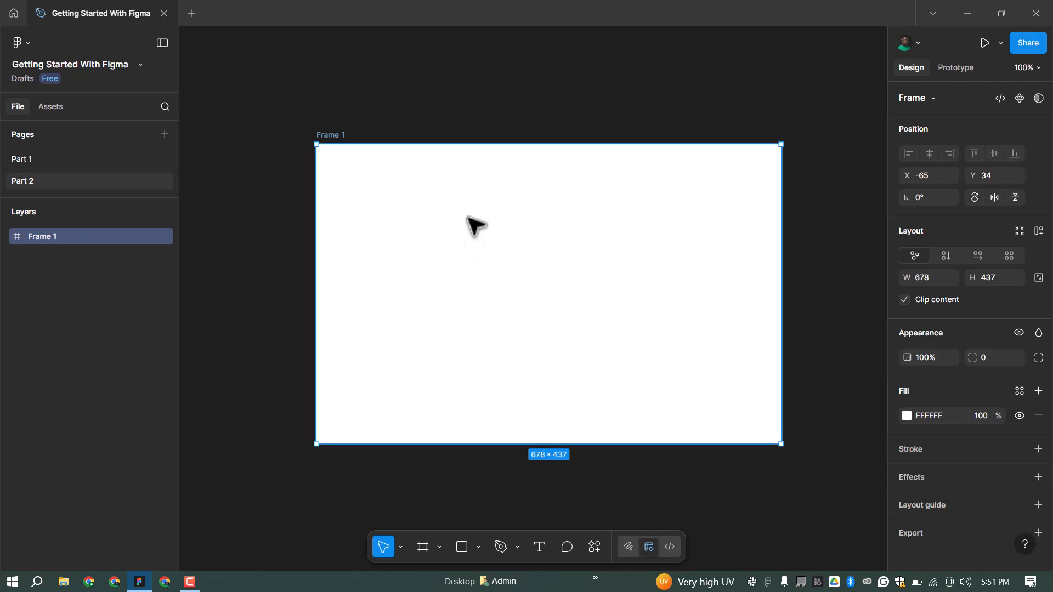
scroll(475, 214, down, 5)
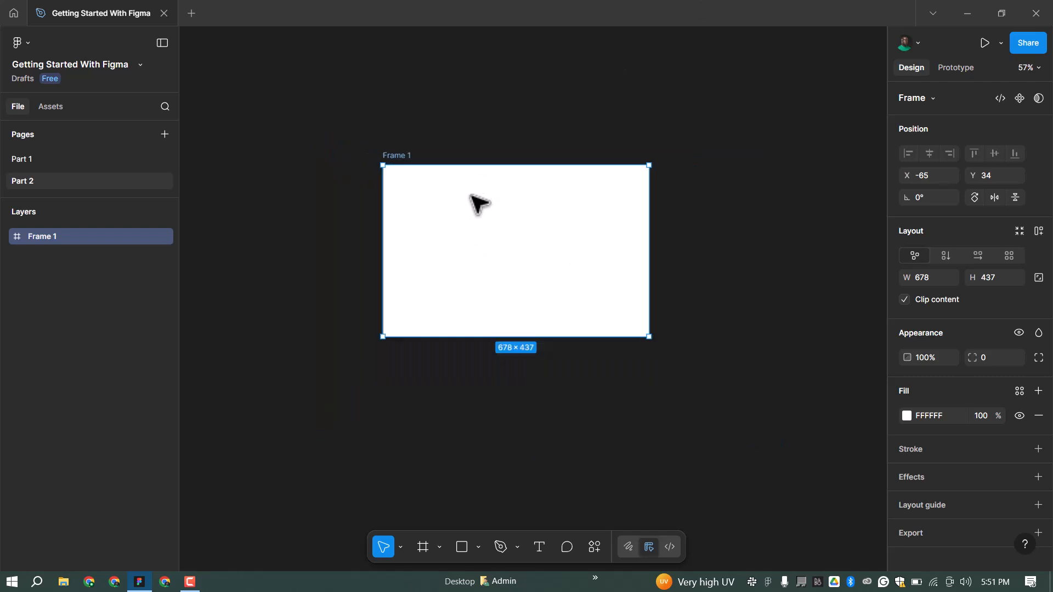
click(808, 206)
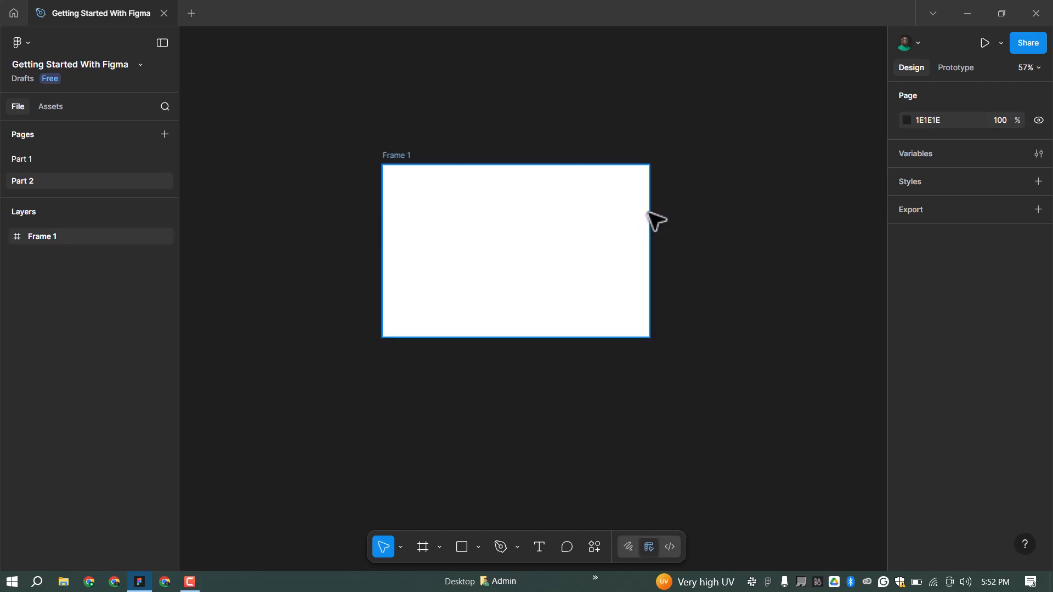
scroll(566, 206, down, 2)
scroll(541, 256, up, 2)
scroll(497, 205, up, 1)
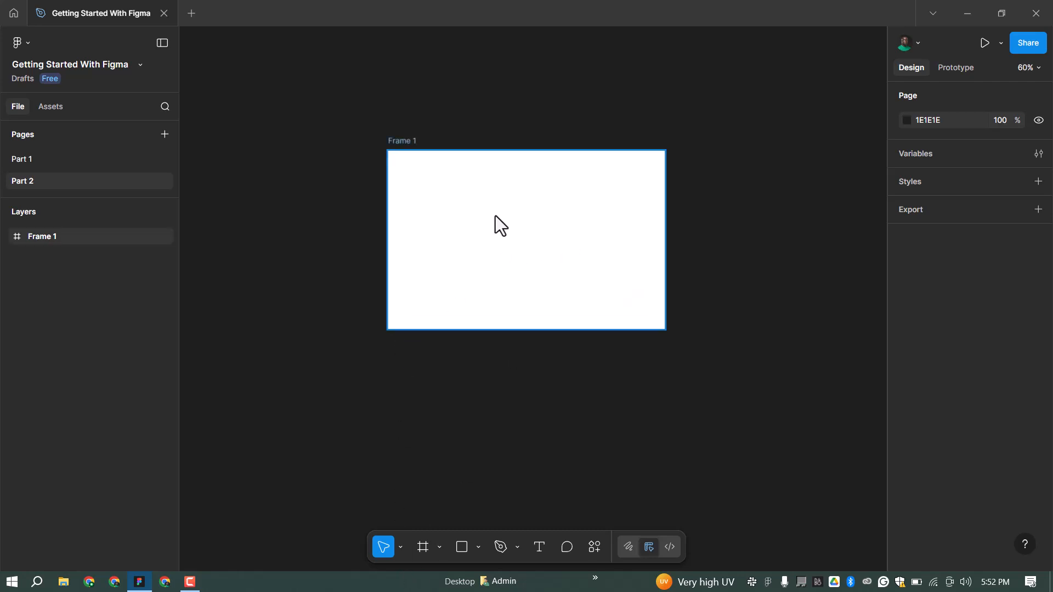
click(631, 296)
Add a phone frame to the canvas using the iPhone 13 mini preset.
click(422, 547)
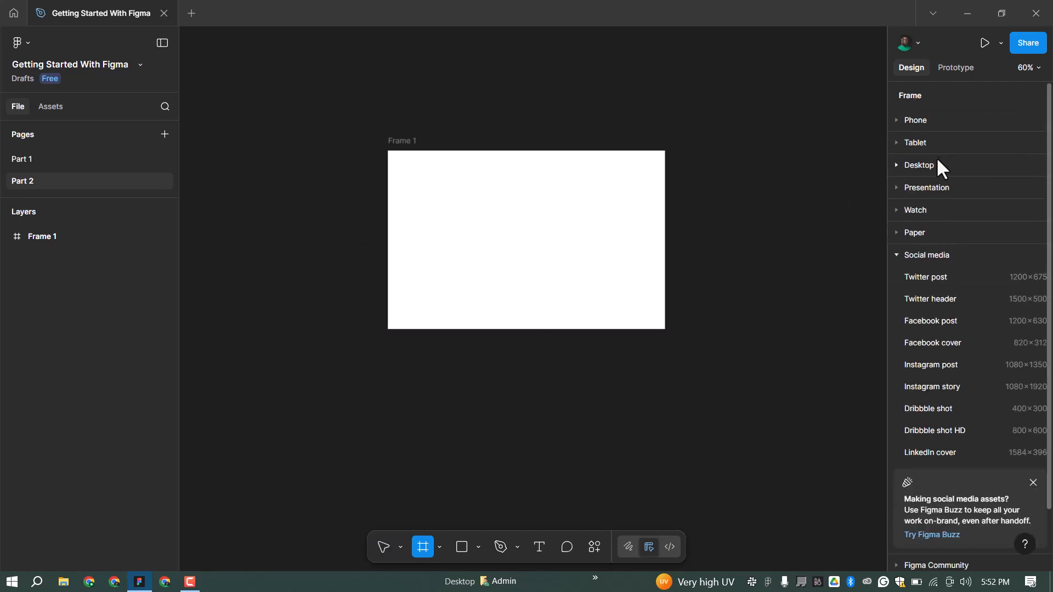
click(936, 119)
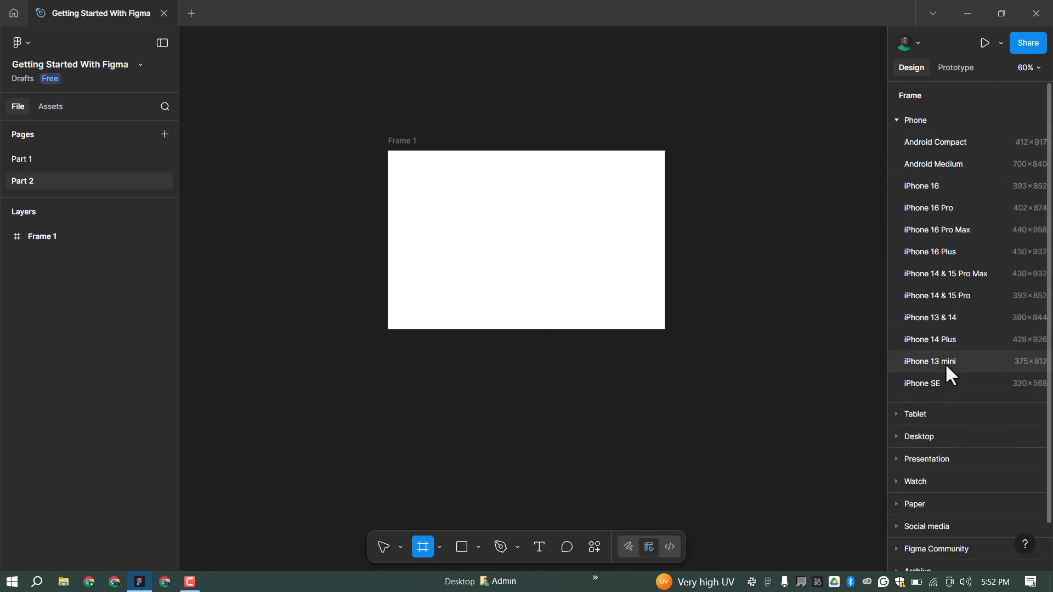
click(939, 364)
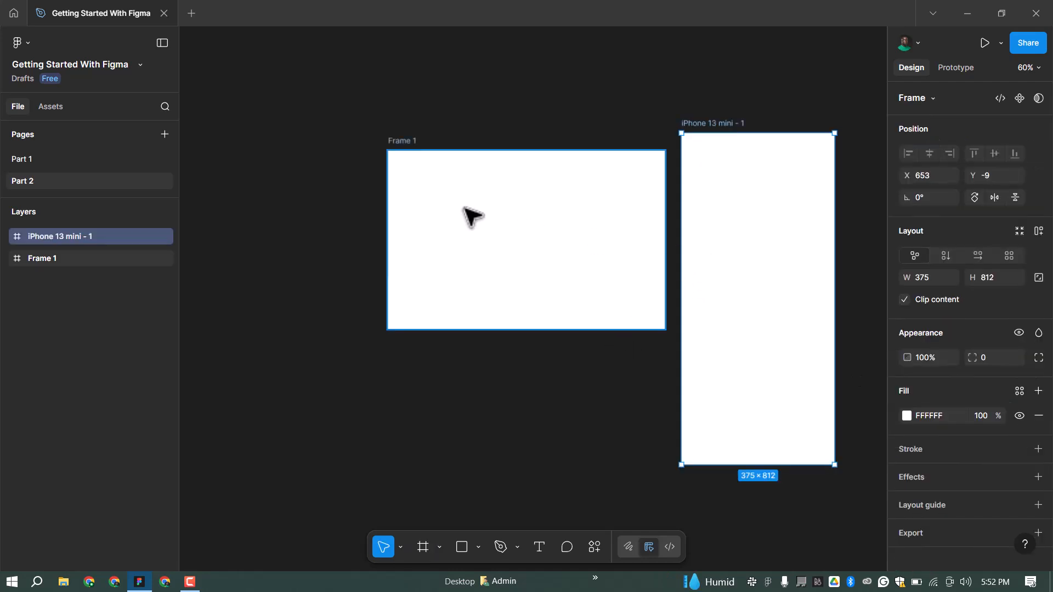
Delete Frame 1 and move the iPhone 13 mini frame into its place, at about X -68, Y -9.
click(470, 211)
key(Delete)
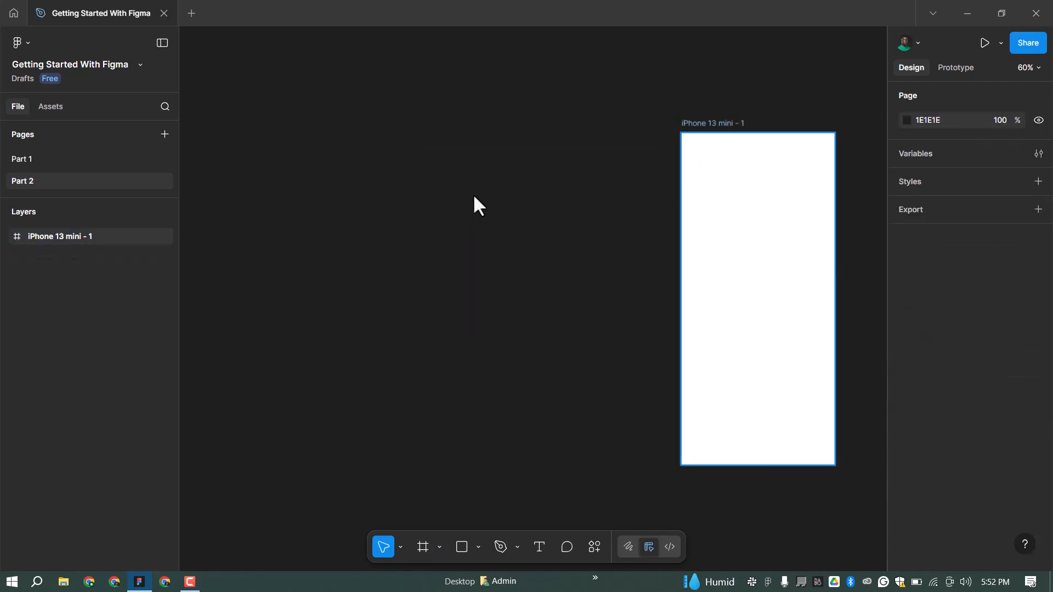
drag(722, 197, 427, 196)
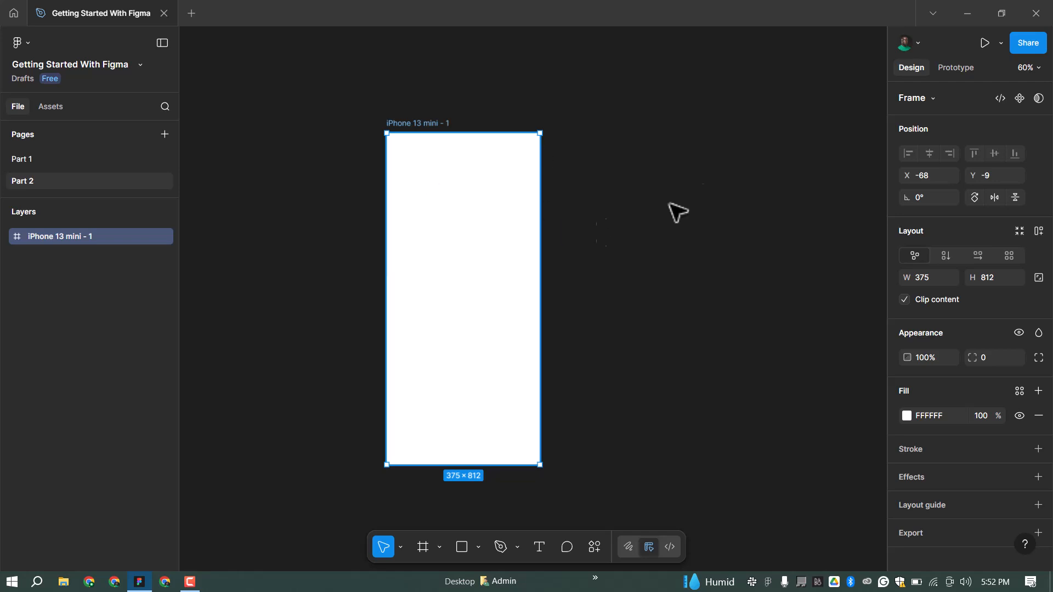
click(692, 226)
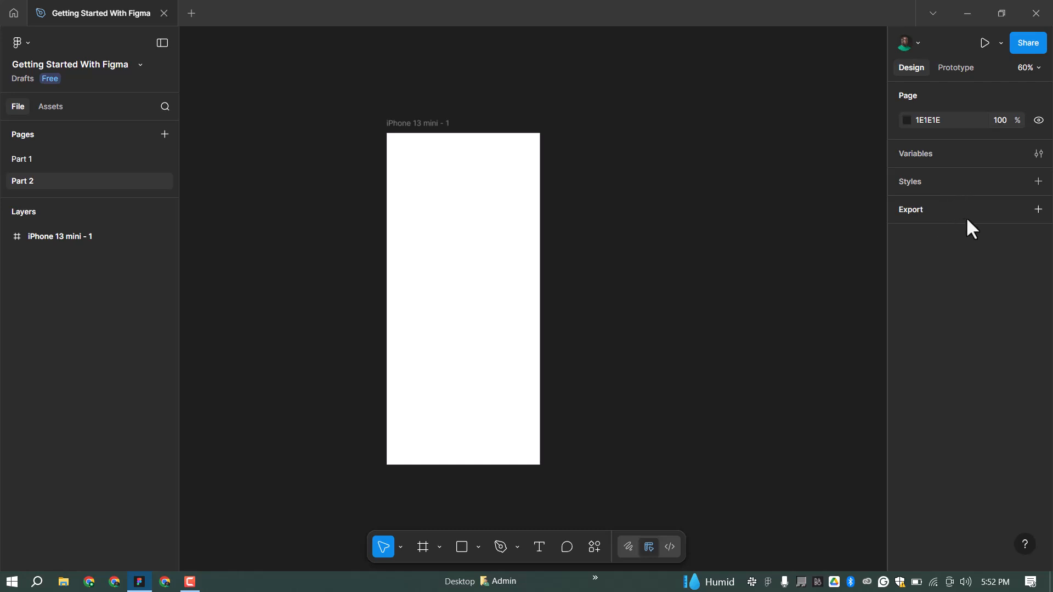
Hide the iPhone 13 mini frame and show it again.
click(508, 211)
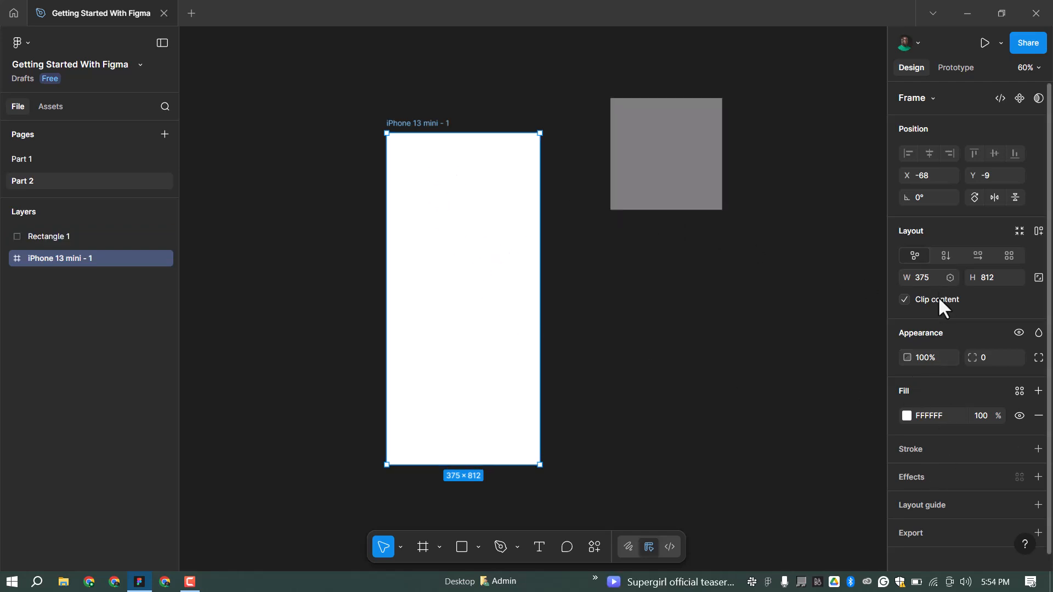
click(1018, 332)
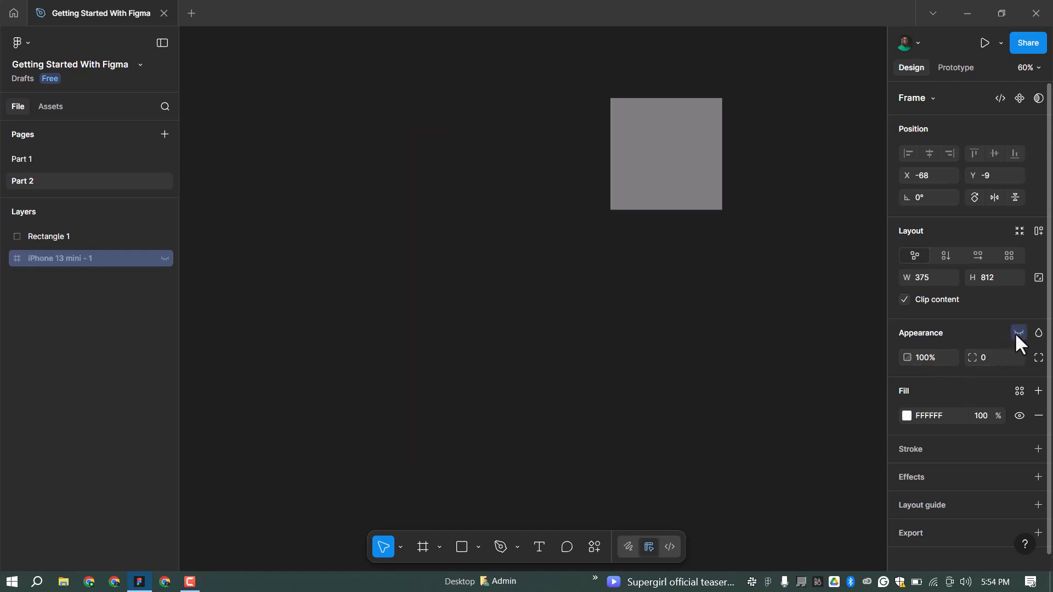
click(1017, 333)
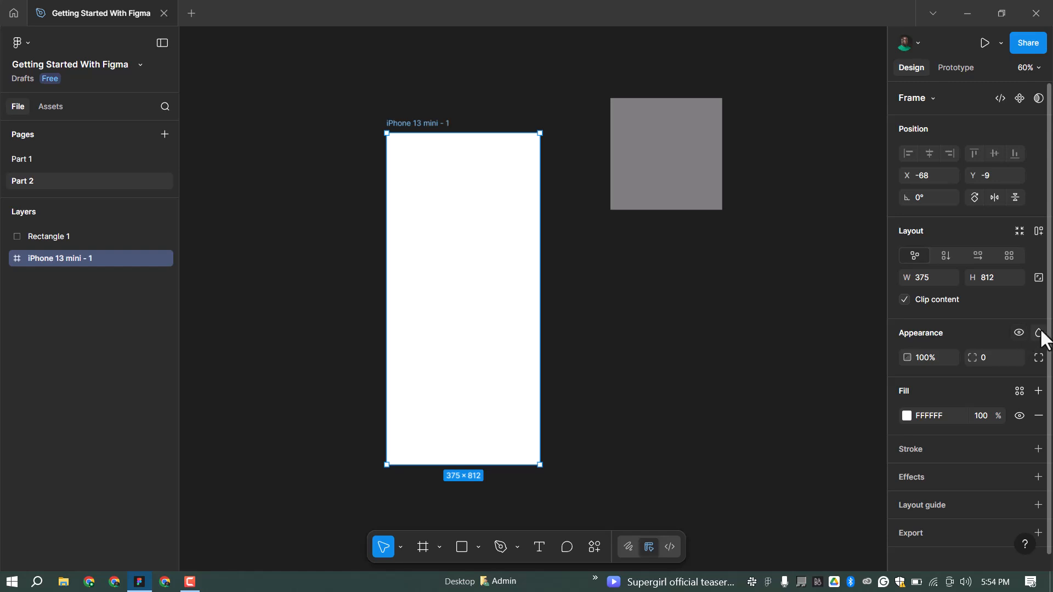
Examine the iPhone 13 mini frame's blend mode options, opacity and corner radius settings.
click(1039, 334)
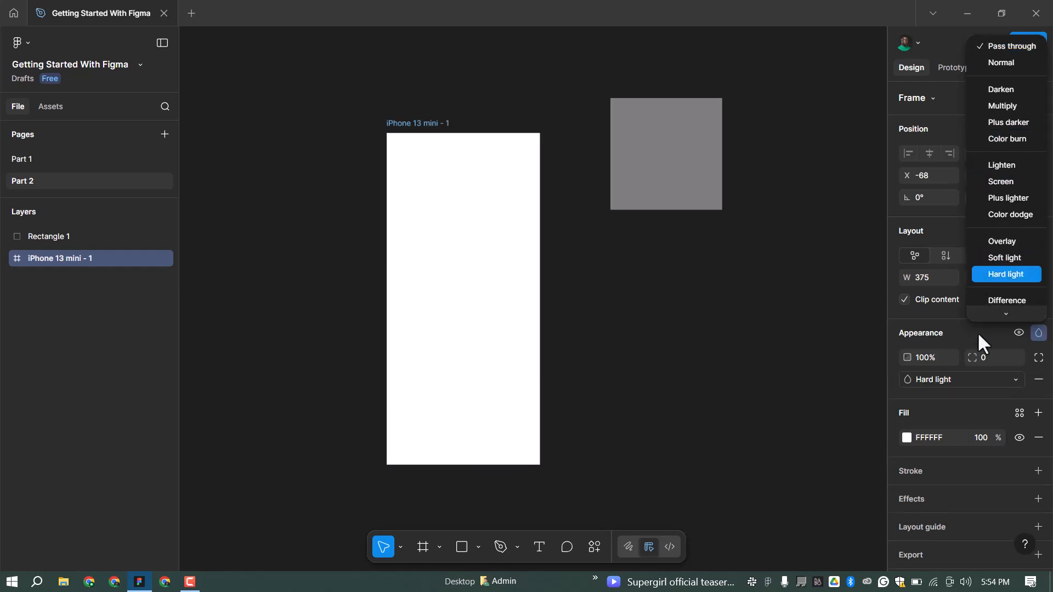
click(937, 359)
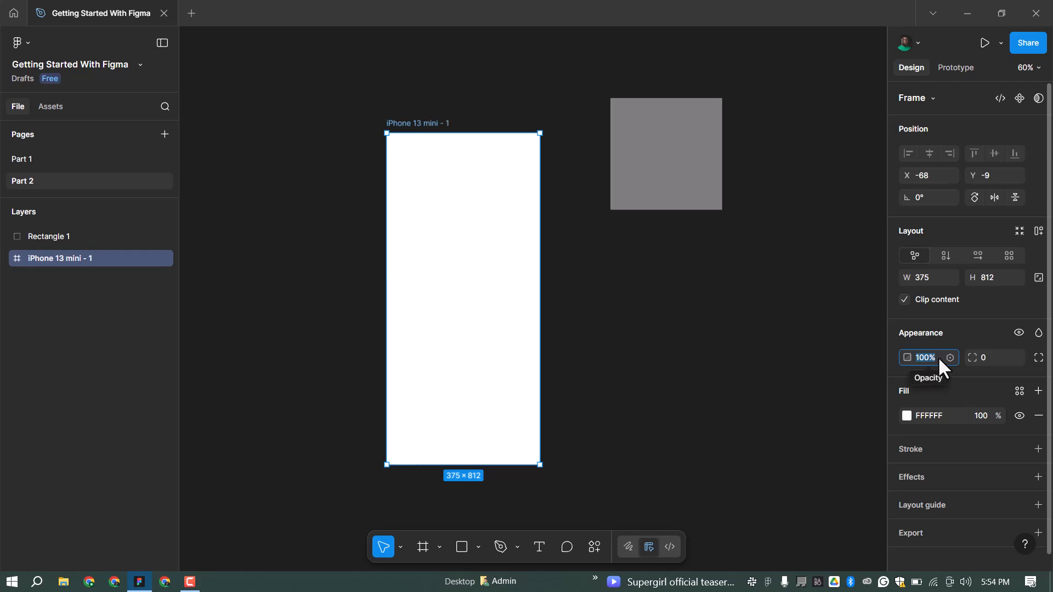
click(995, 356)
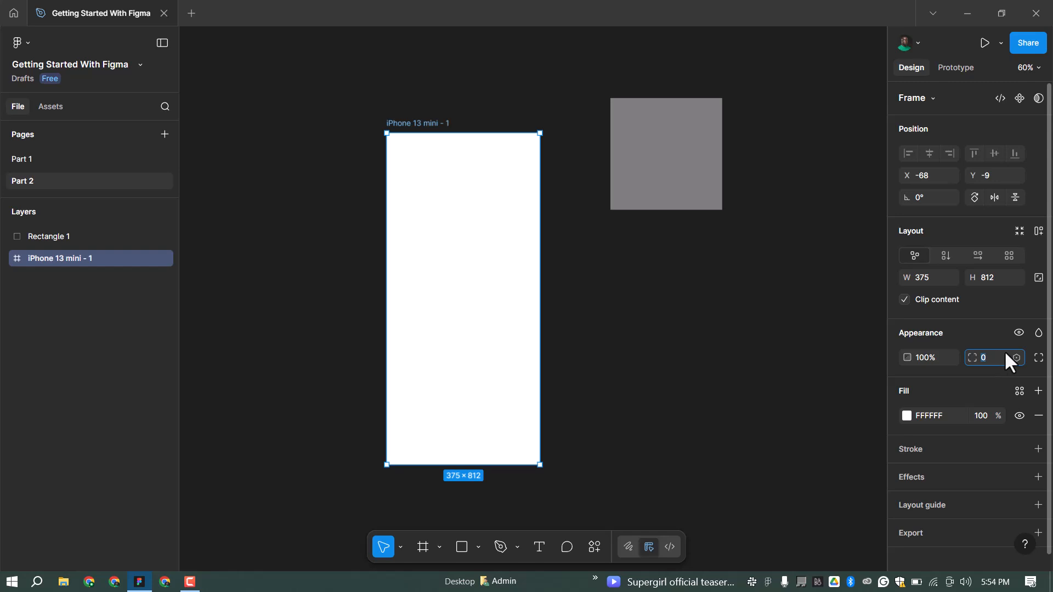
Try a corner radius of 100 on the frame's top-left corner alone and on all four corners, undoing each change.
click(1040, 360)
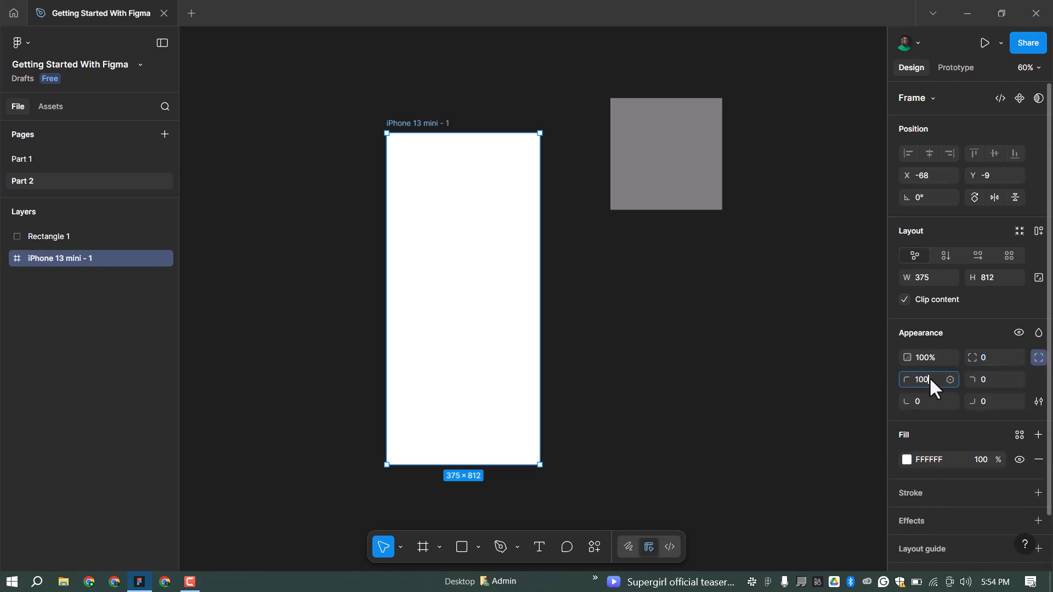
key(Return)
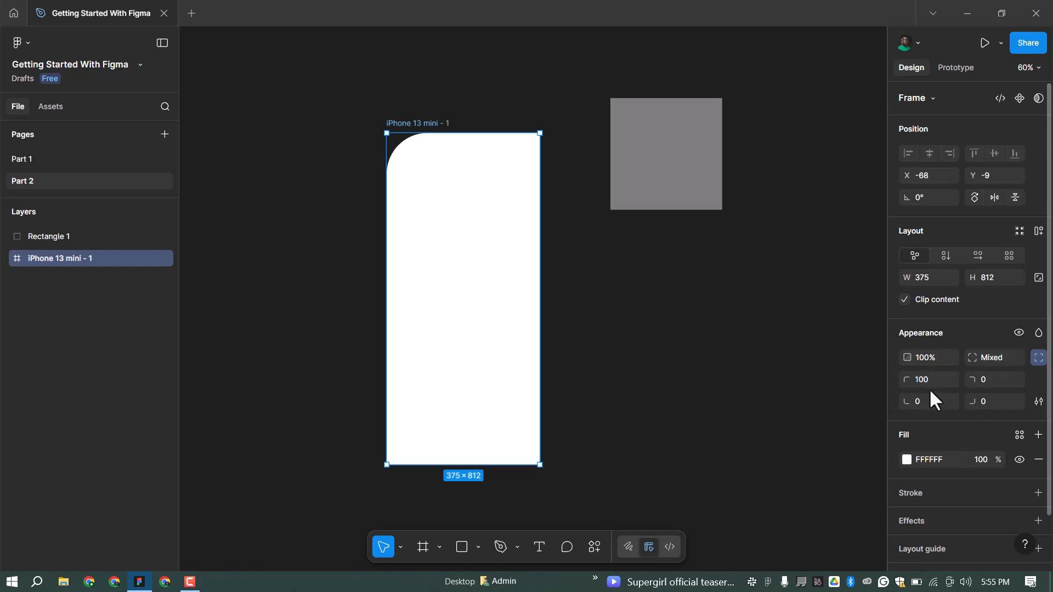
key(ctrl+z)
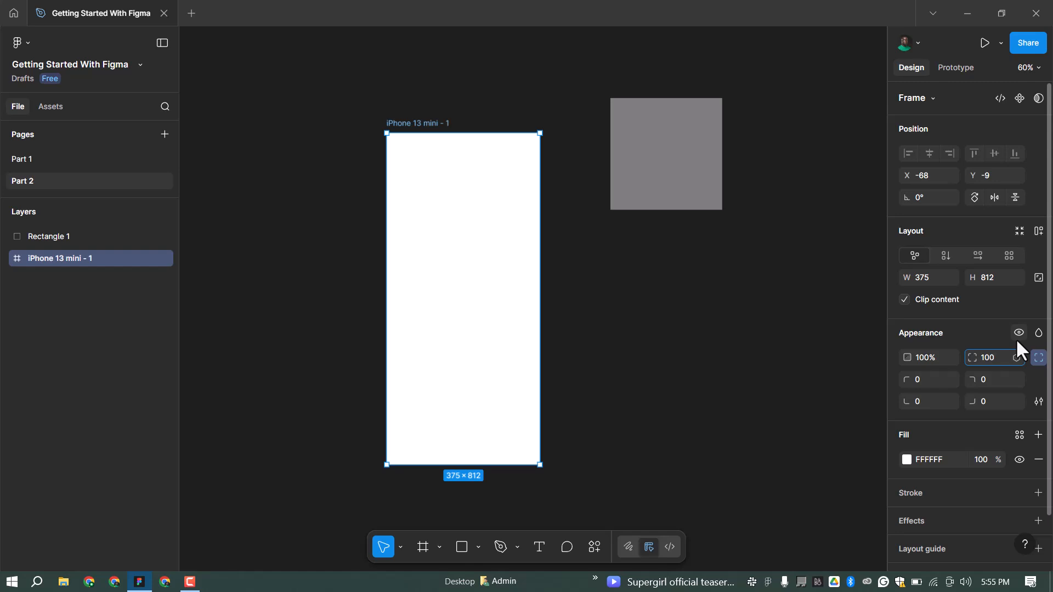
key(Return)
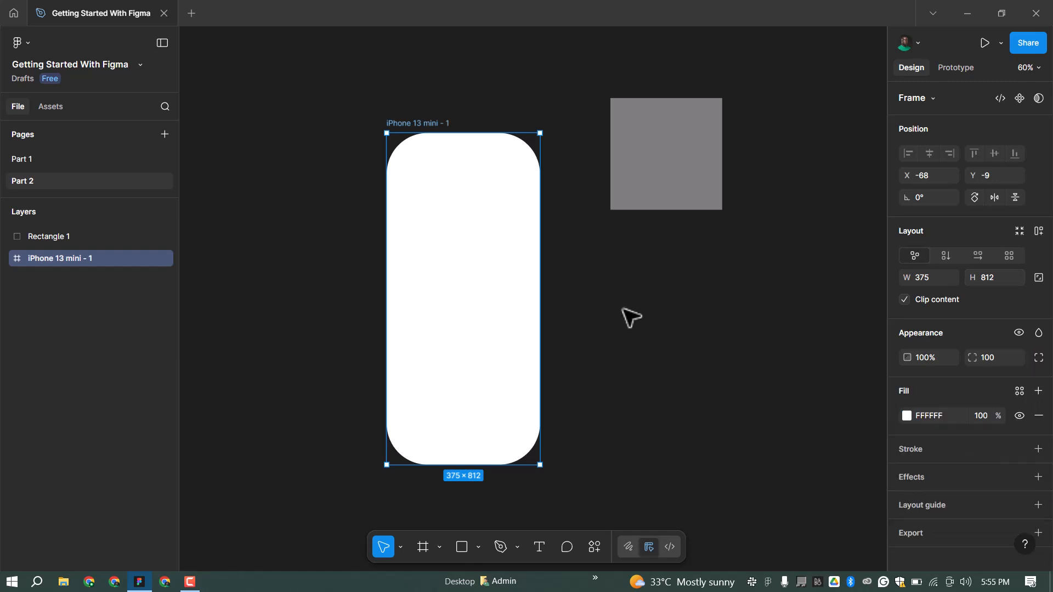
key(ctrl+z)
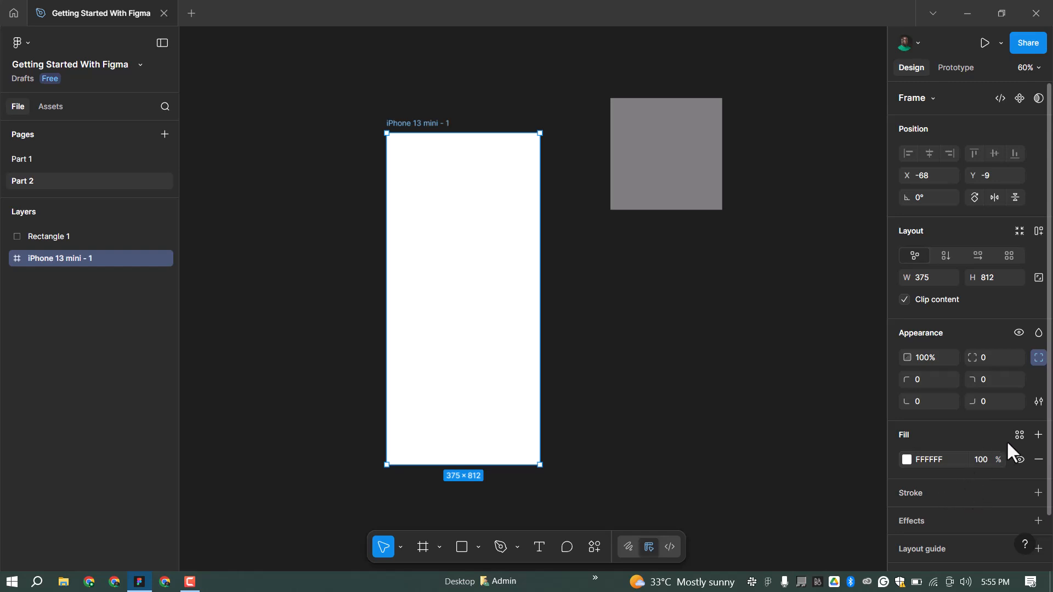
Check the iPhone 13 mini frame's fill colour options and apply a Glass effect to the frame.
click(906, 459)
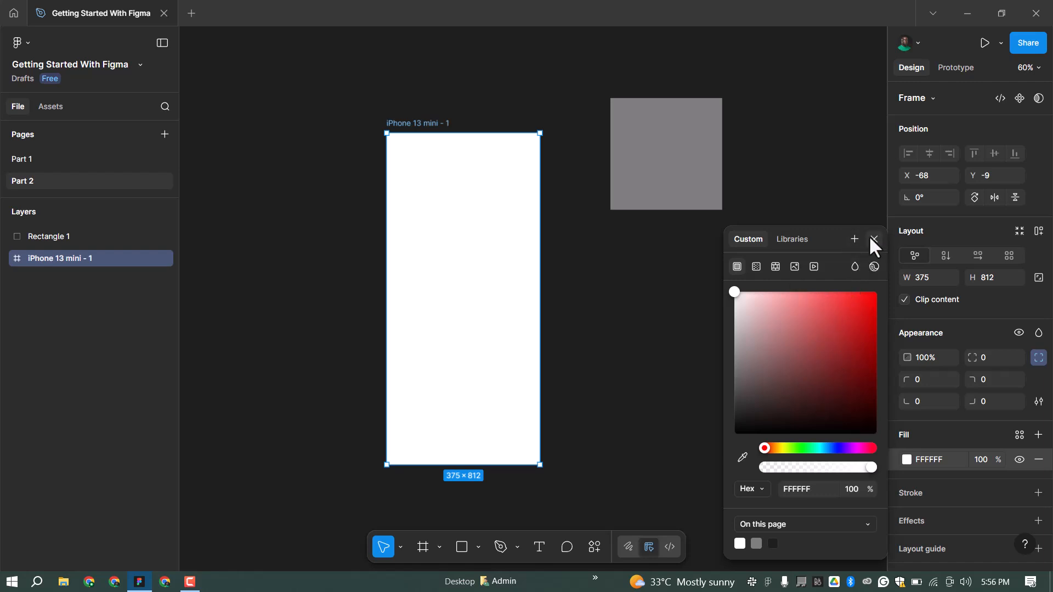
scroll(949, 458, down, 1)
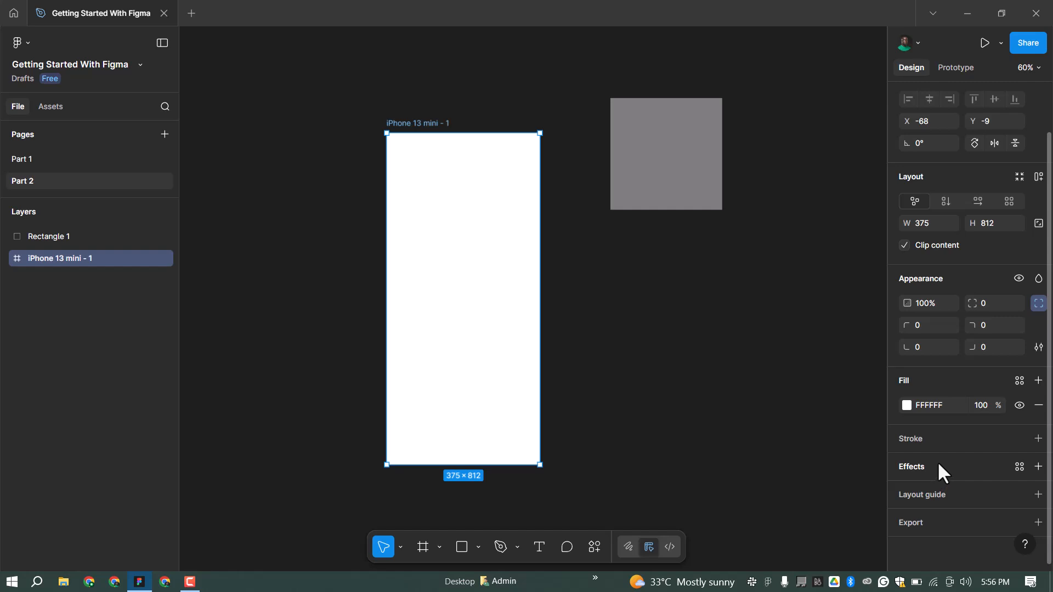
click(939, 464)
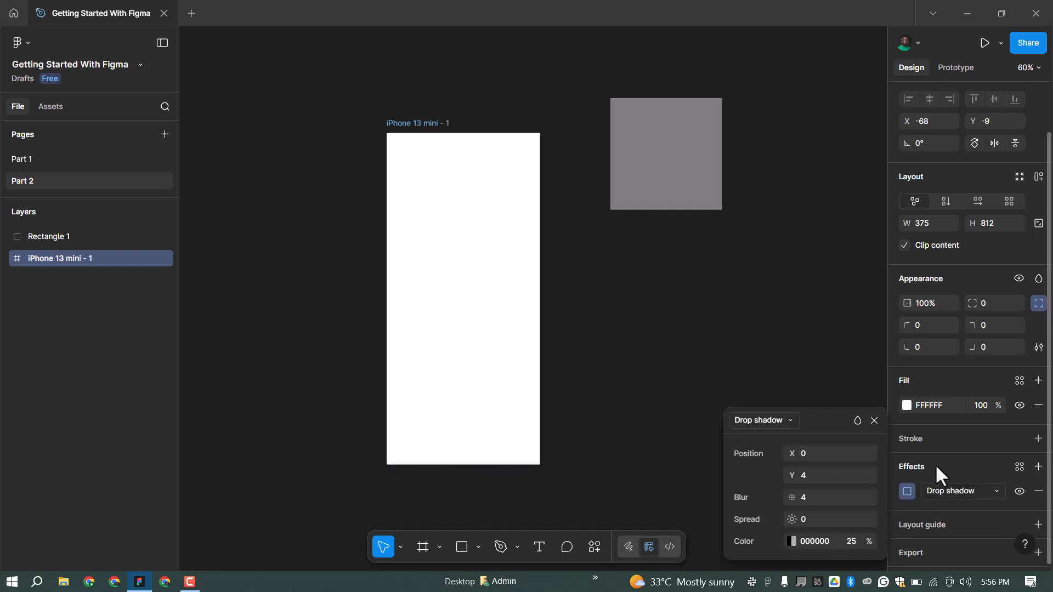
click(789, 421)
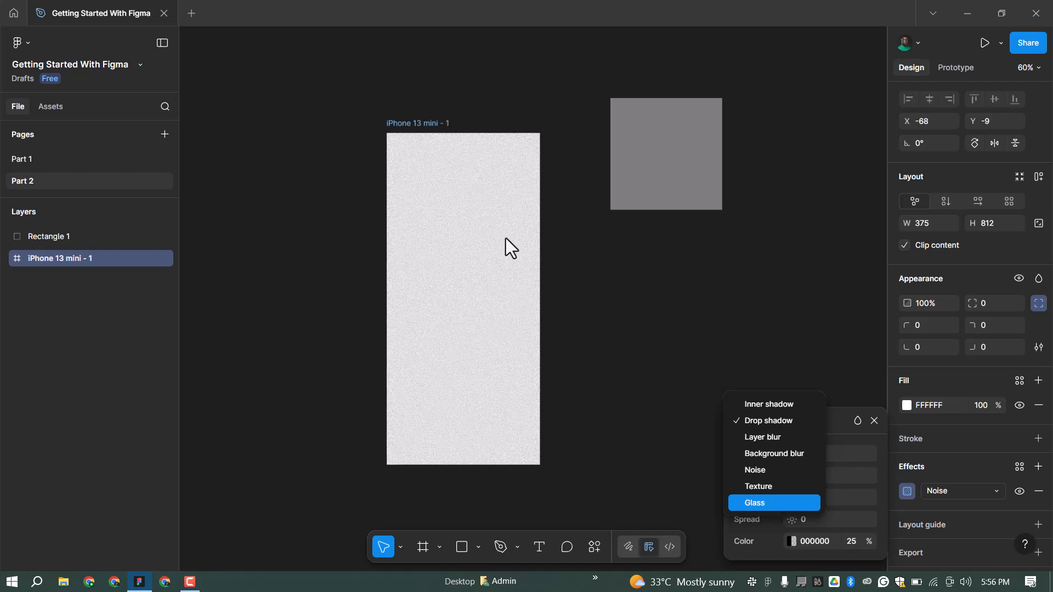
scroll(455, 249, up, 3)
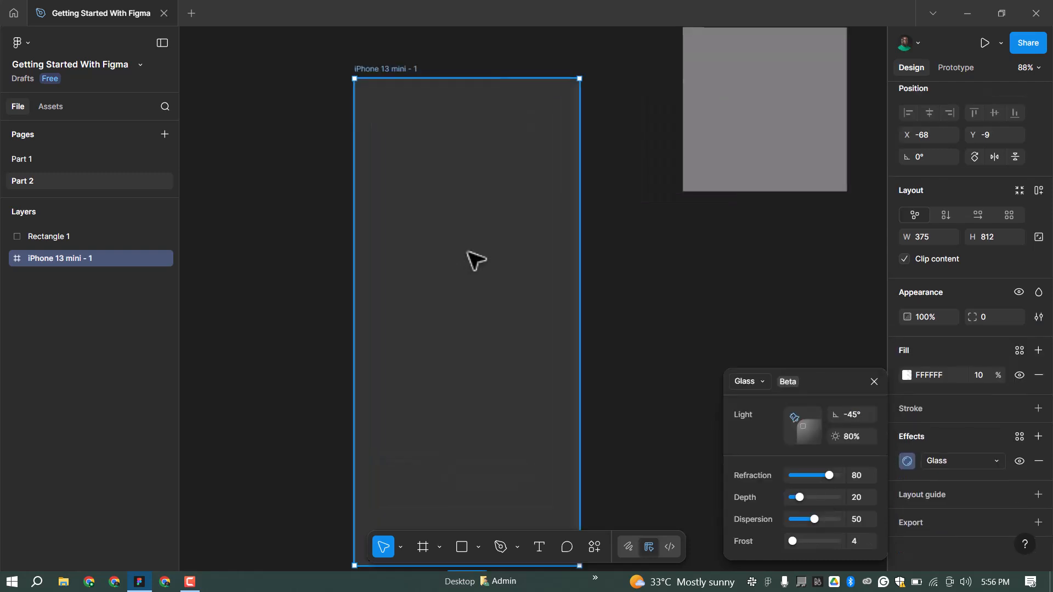
Try the Texture and Inner shadow effects on the frame and remove the effect.
click(754, 381)
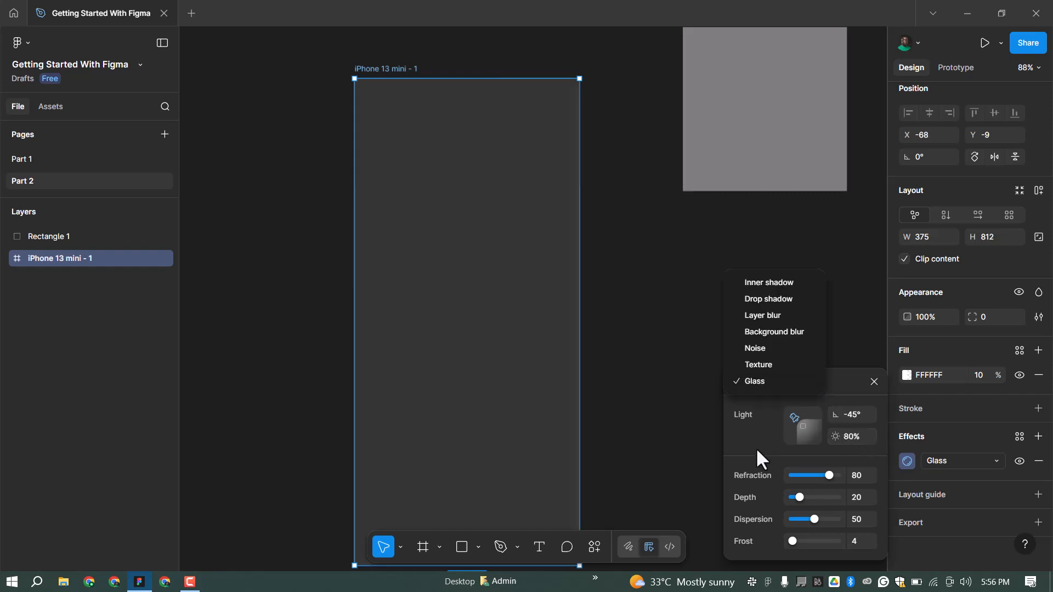
click(764, 365)
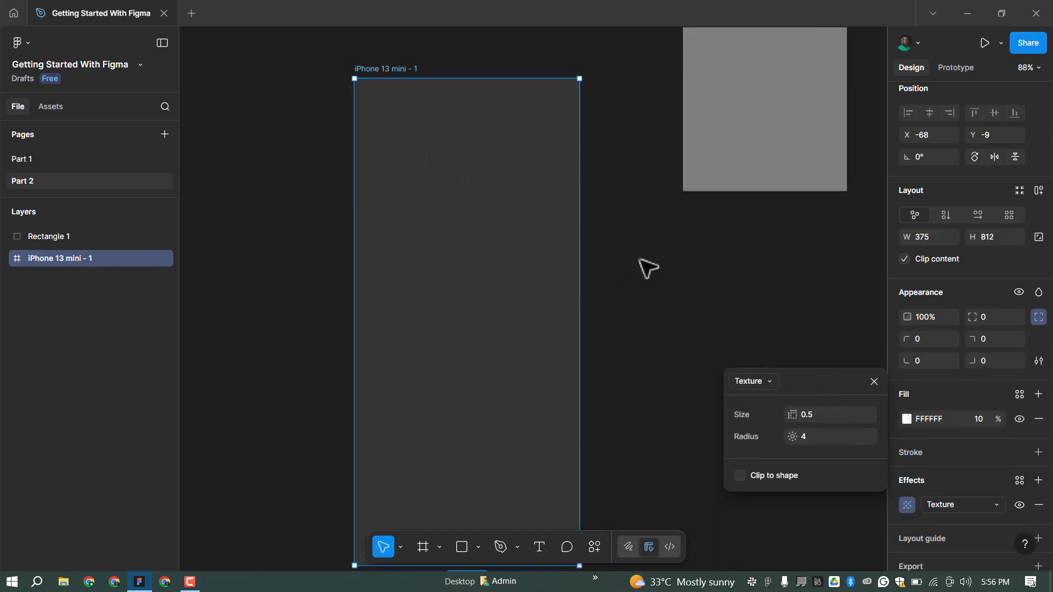
click(745, 386)
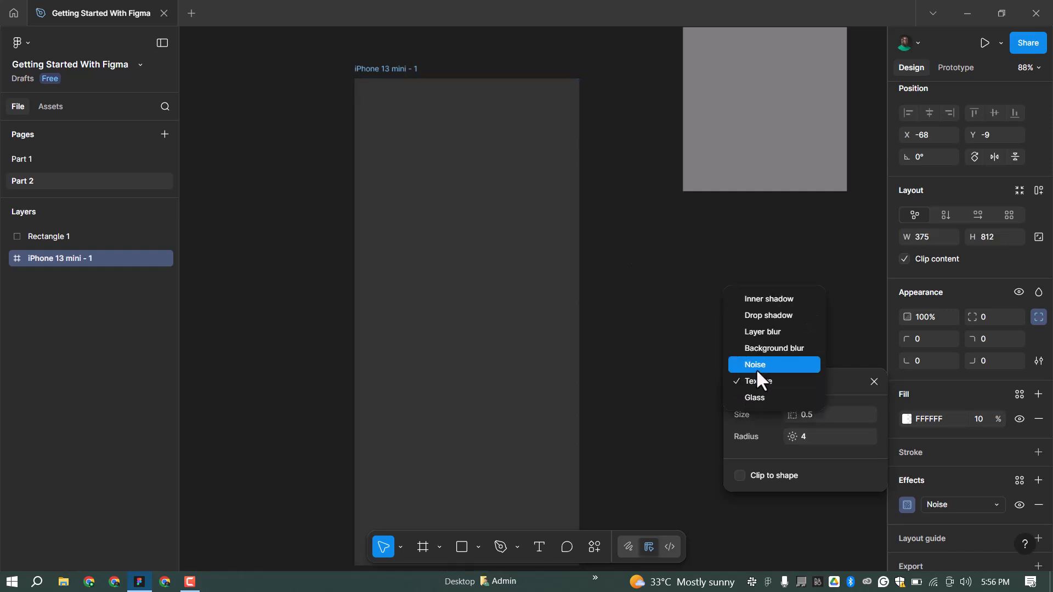
click(761, 304)
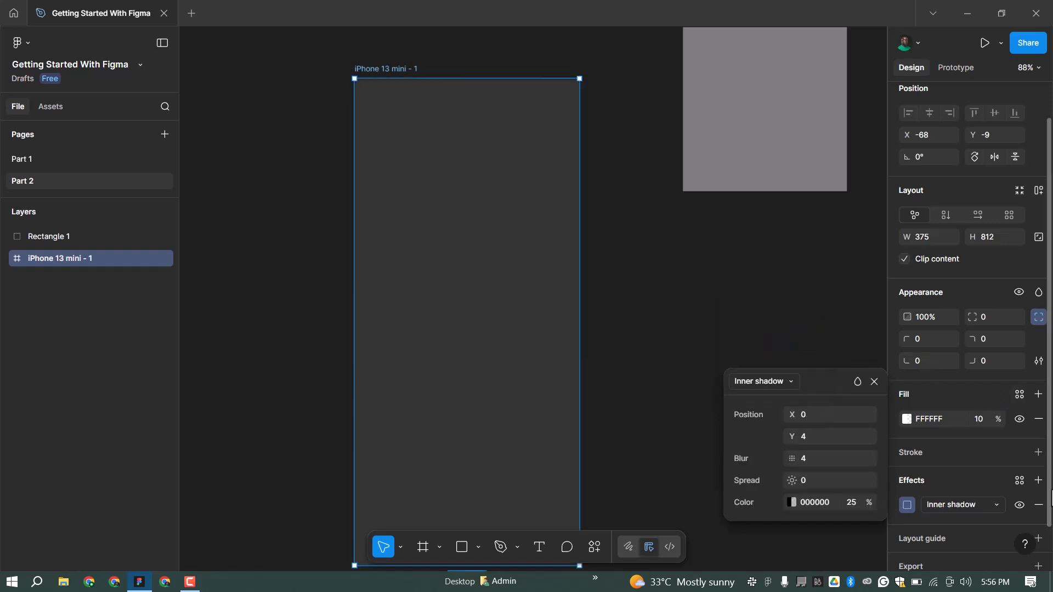
click(1038, 505)
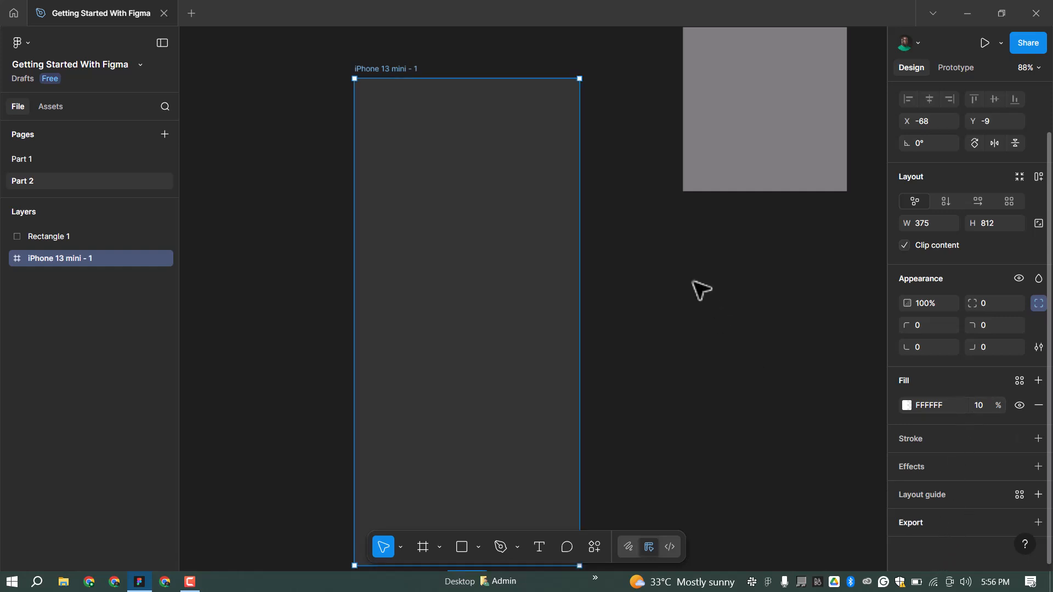
Add an export setting to the iPhone 13 mini frame, set its format to JPEG and show the export preview.
click(931, 520)
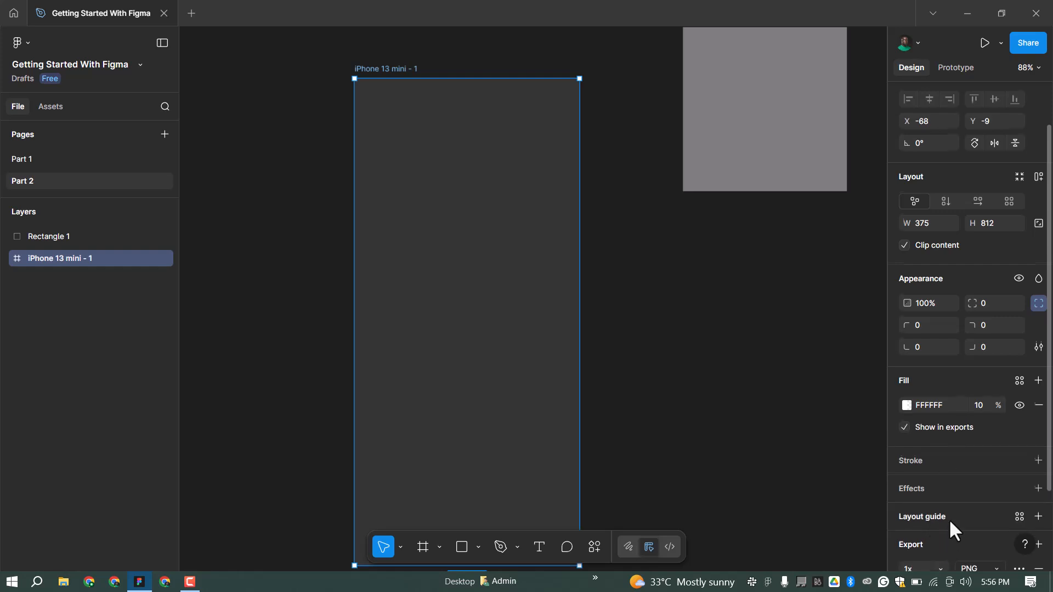
scroll(955, 519, down, 2)
click(1000, 476)
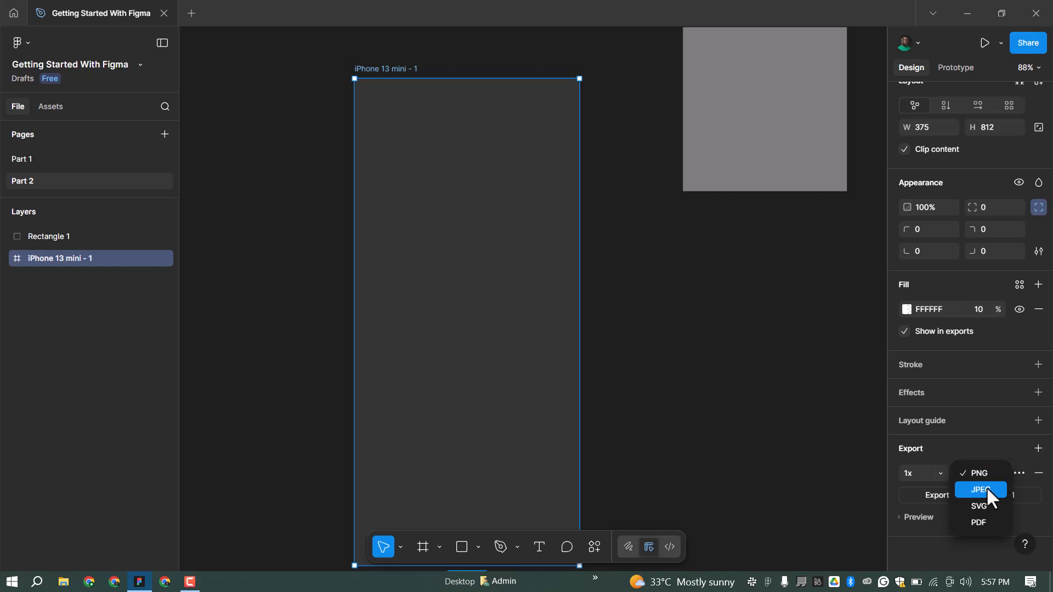
click(900, 516)
scroll(927, 511, down, 3)
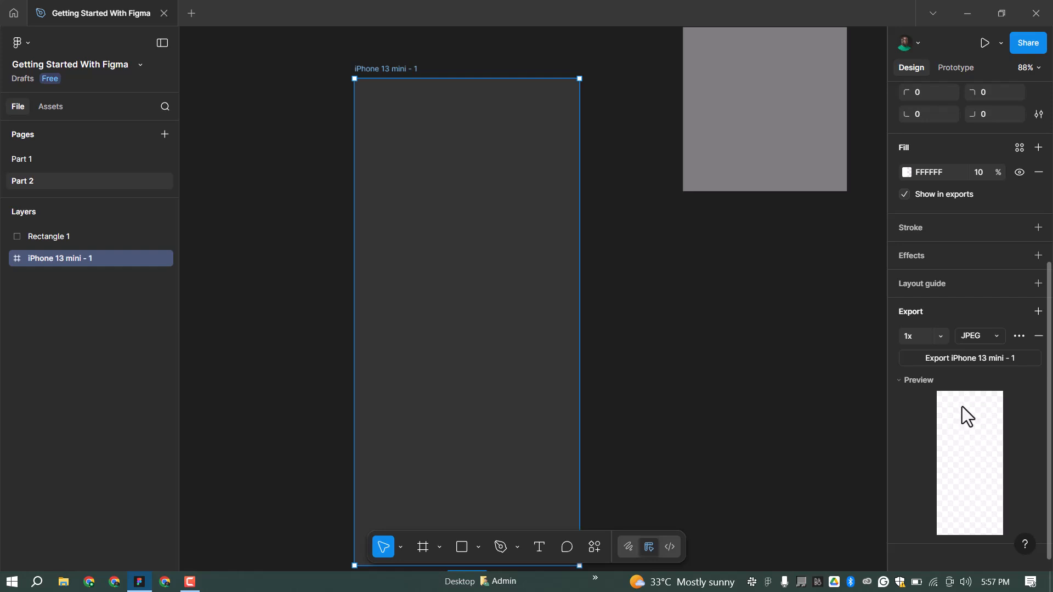
Delete the grey square beside the iPhone 13 mini frame.
click(597, 329)
scroll(505, 312, down, 3)
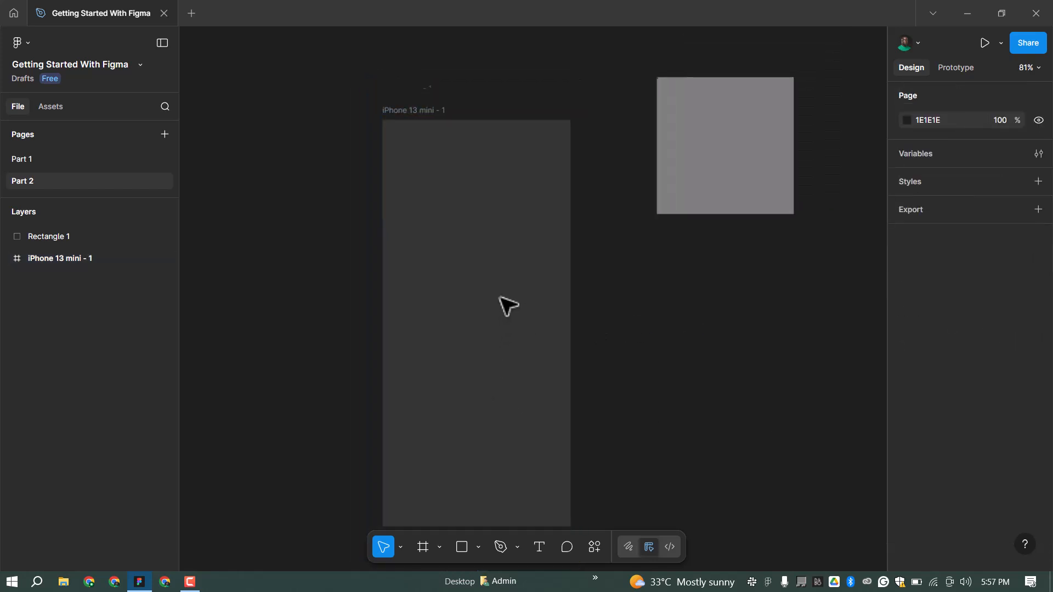
scroll(597, 268, down, 3)
click(649, 215)
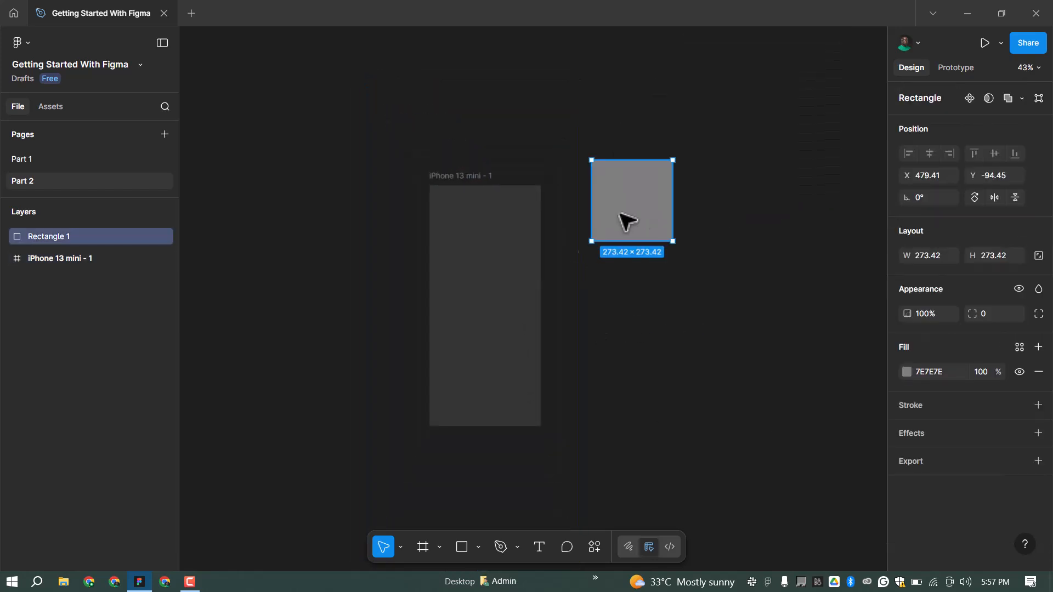
key(Delete)
Draw a rectangle about 277 × 398 to the right of the iPhone 13 mini frame and compare its properties with the frame's.
key(r)
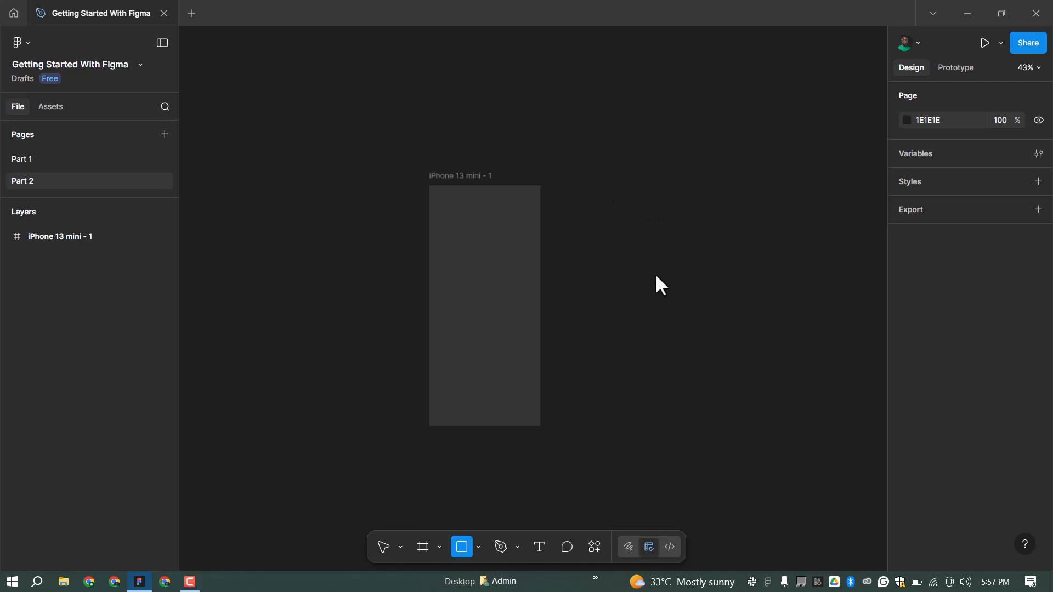
drag(613, 200, 696, 317)
scroll(690, 280, up, 3)
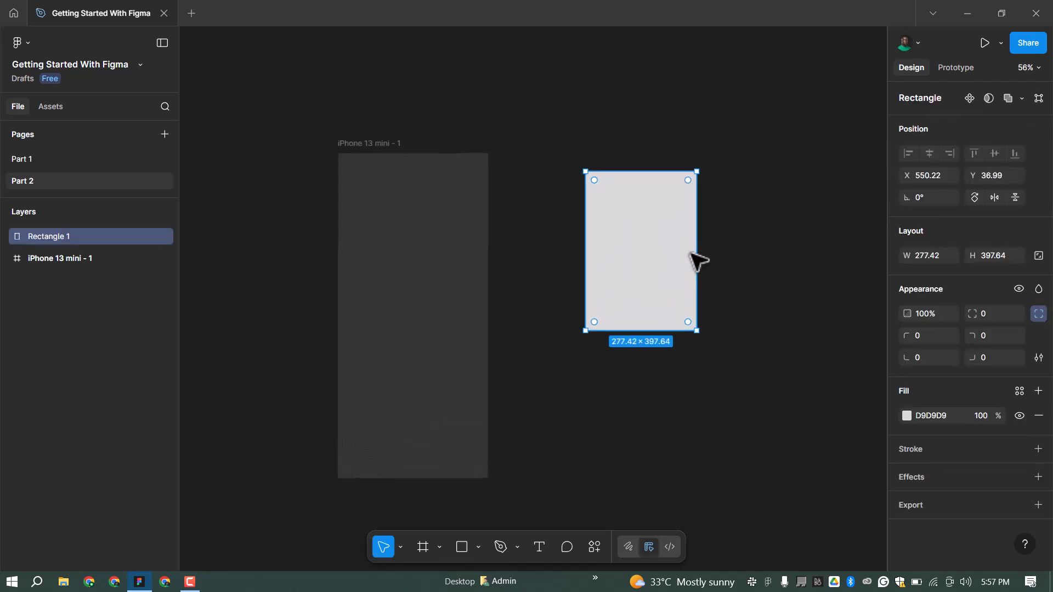
scroll(658, 236, up, 1)
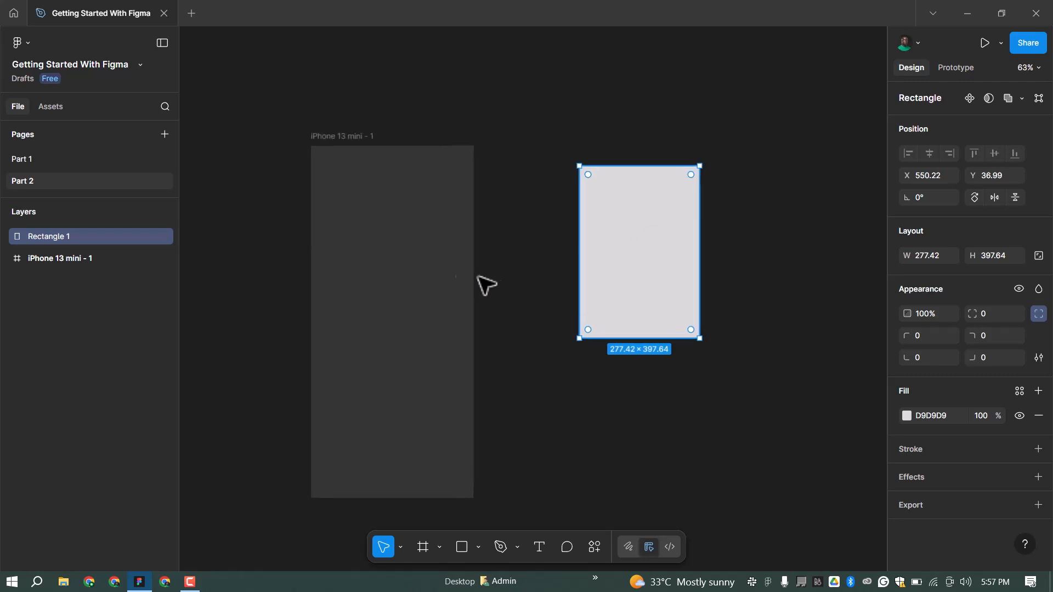
click(410, 282)
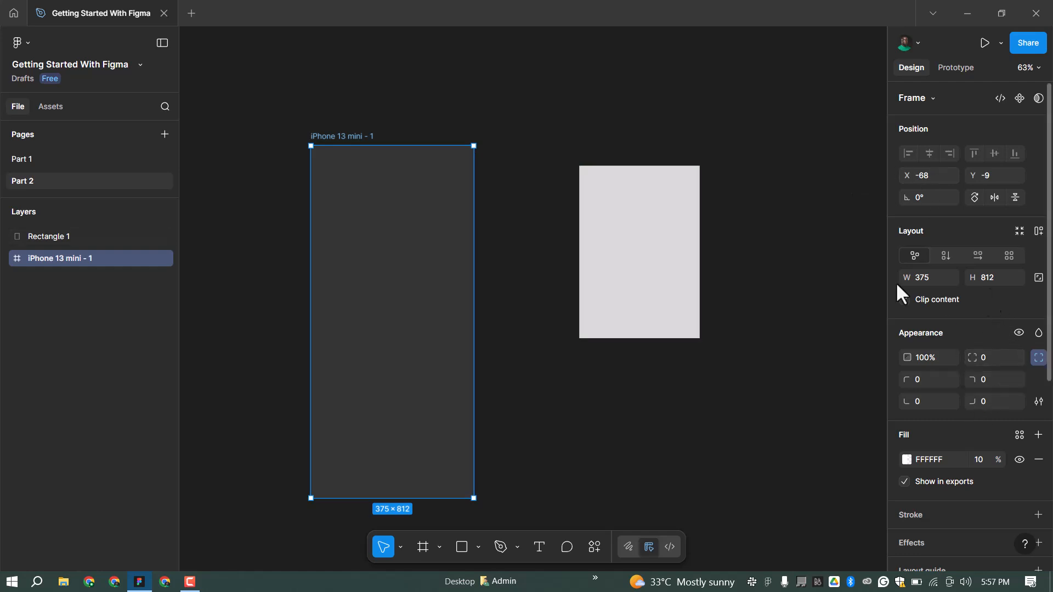
click(622, 269)
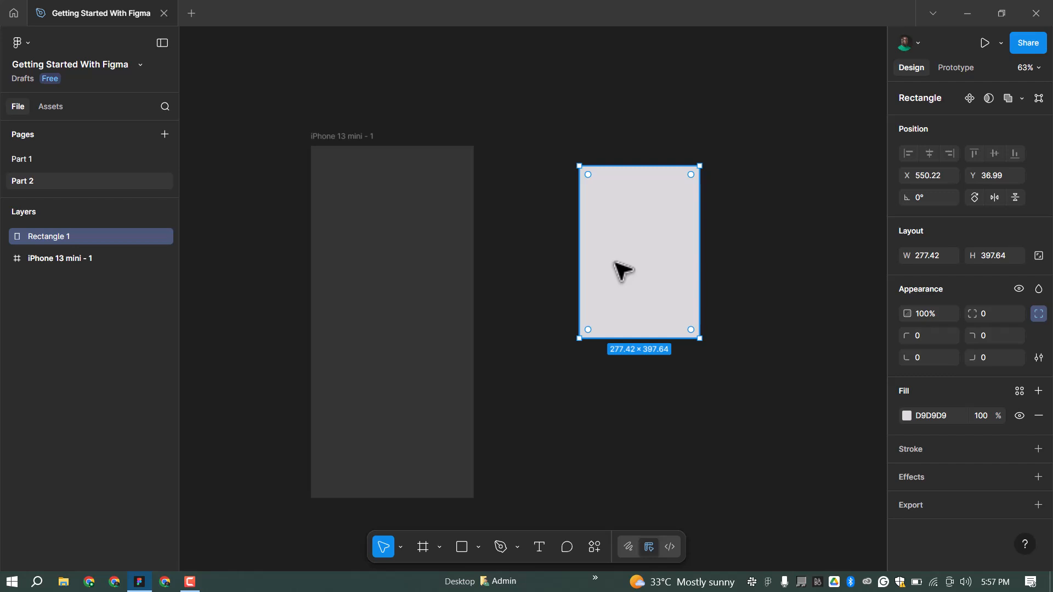
Check the available shape tools and move the rectangle so that it overlaps the iPhone 13 mini frame's right edge.
click(479, 547)
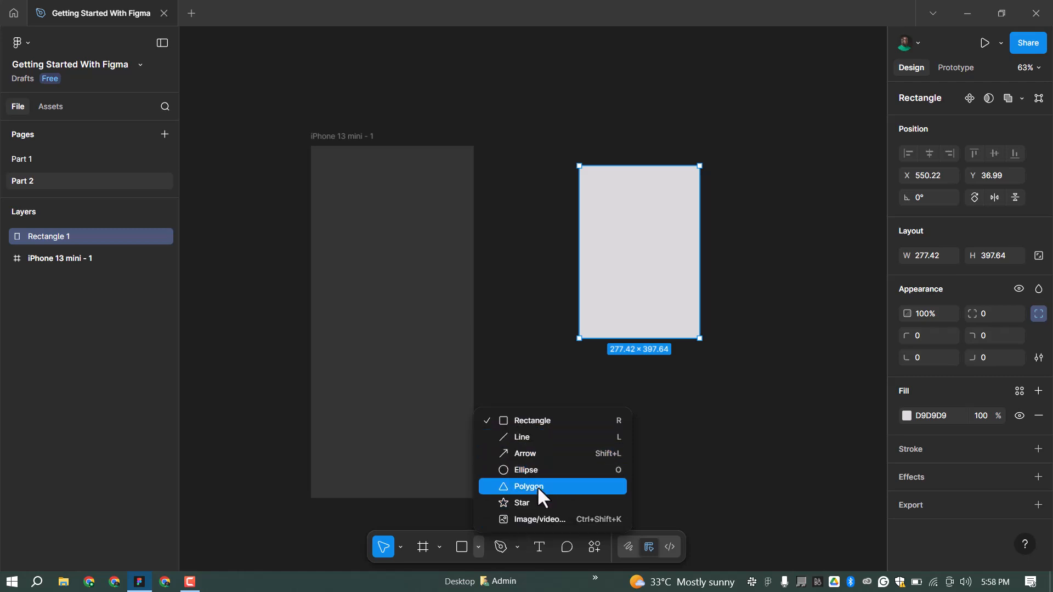
click(784, 268)
drag(651, 263, 568, 308)
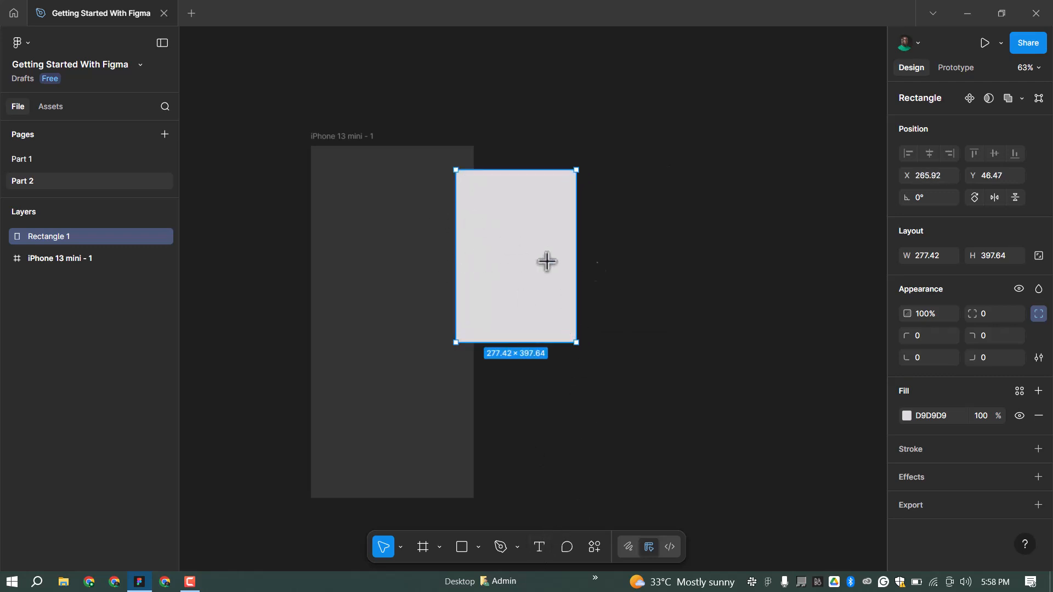
Add the text "Figma" on the empty canvas to the right of the rectangle.
key(t)
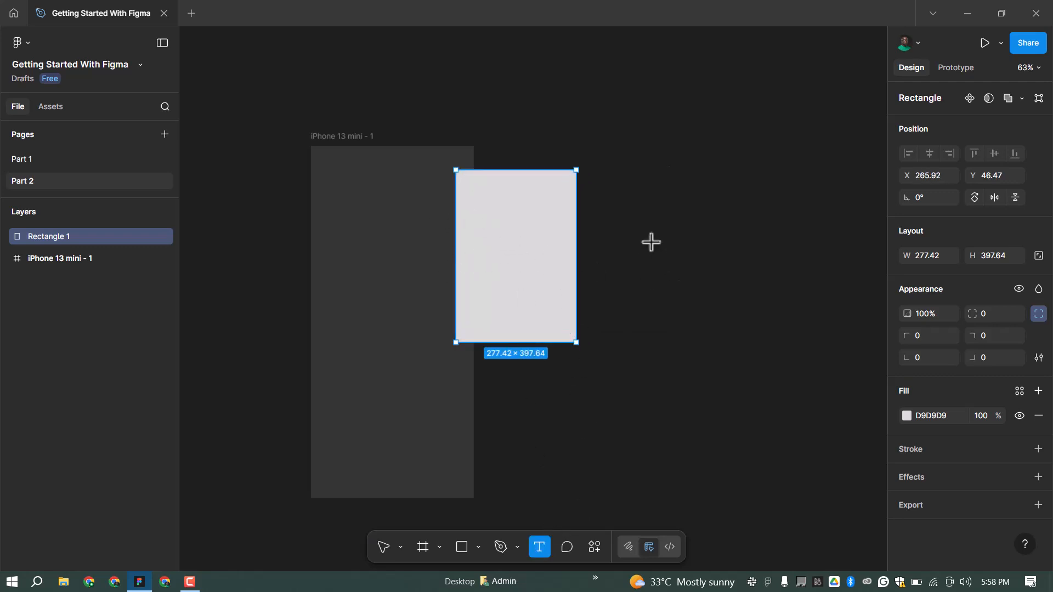
click(651, 242)
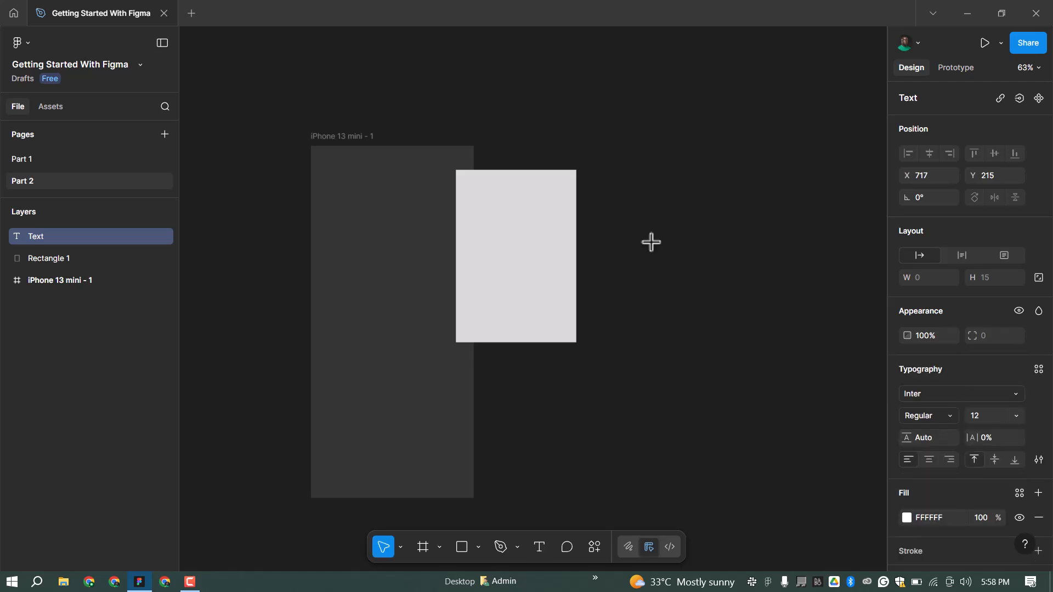
text(Figma)
key(Escape)
scroll(667, 245, up, 5)
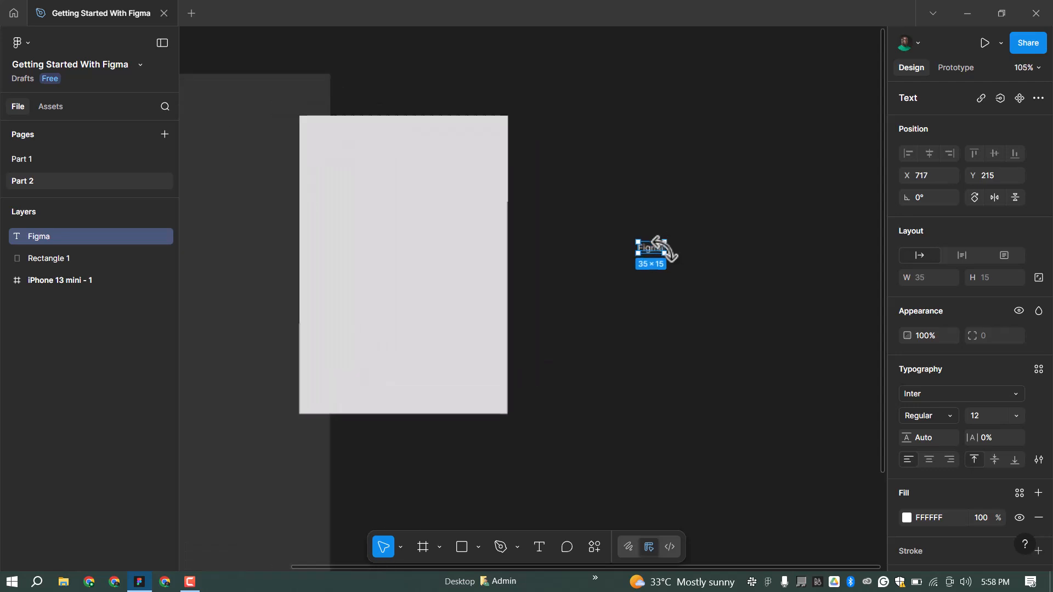
scroll(667, 245, up, 5)
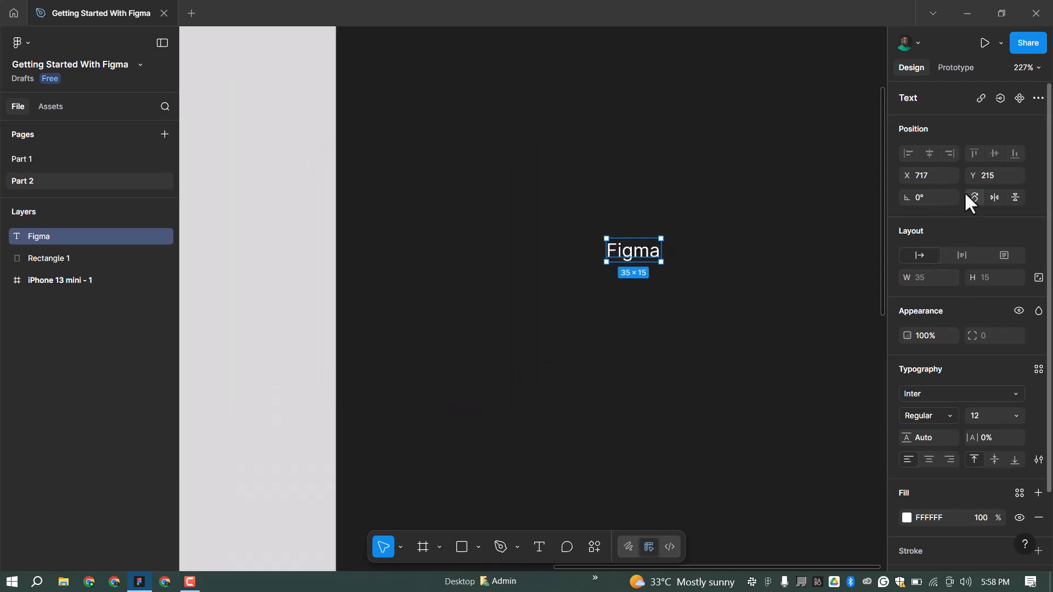
Delete the iPhone 13 mini frame, the rectangle, the text and the accidentally placed tiny frame so the page is empty.
scroll(675, 301, down, 6)
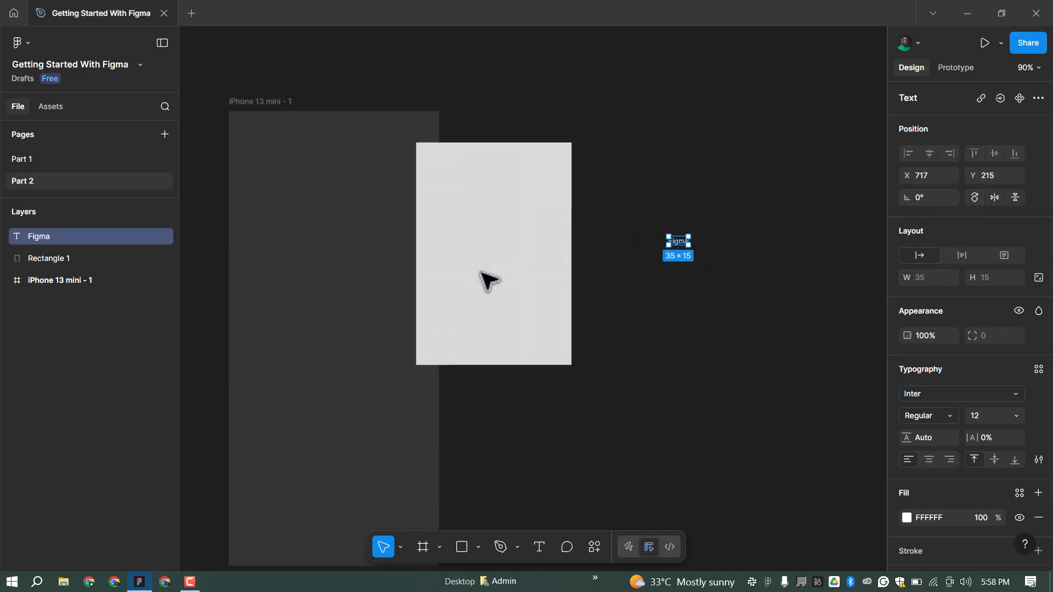
scroll(649, 263, down, 5)
drag(331, 116, 842, 456)
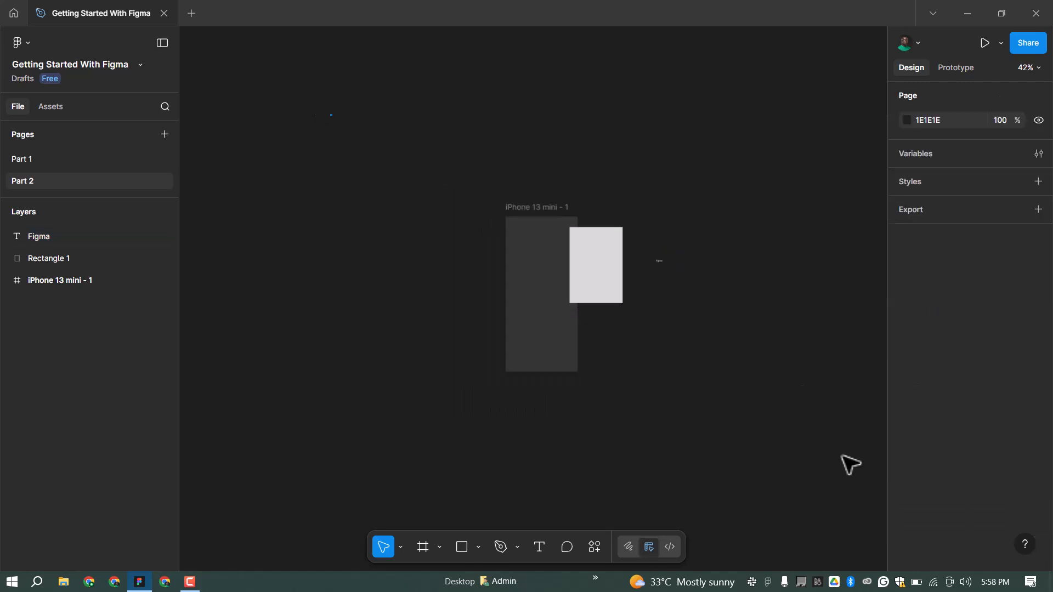
key(Delete)
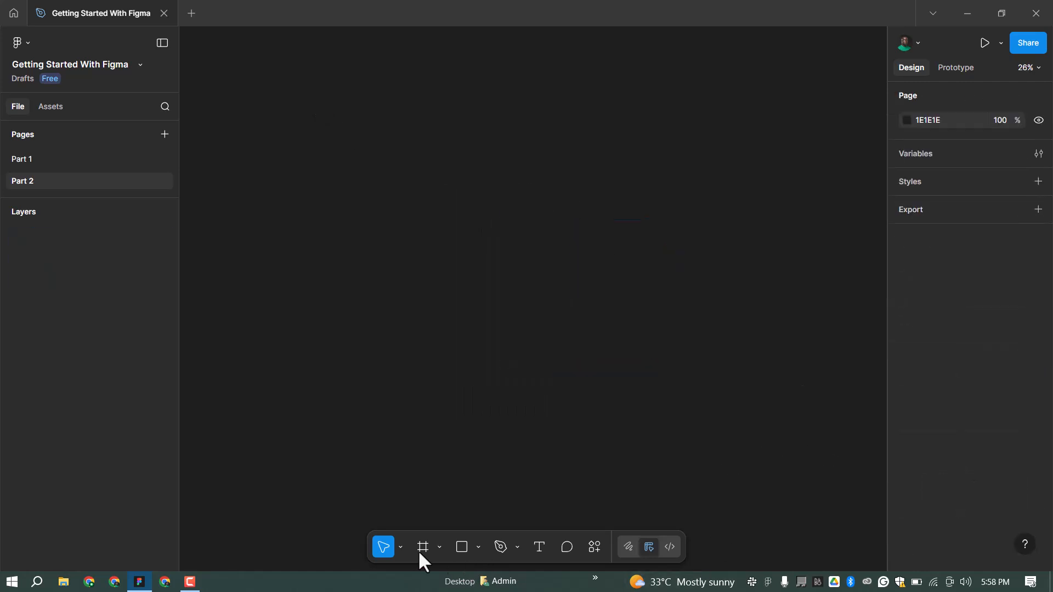
click(693, 433)
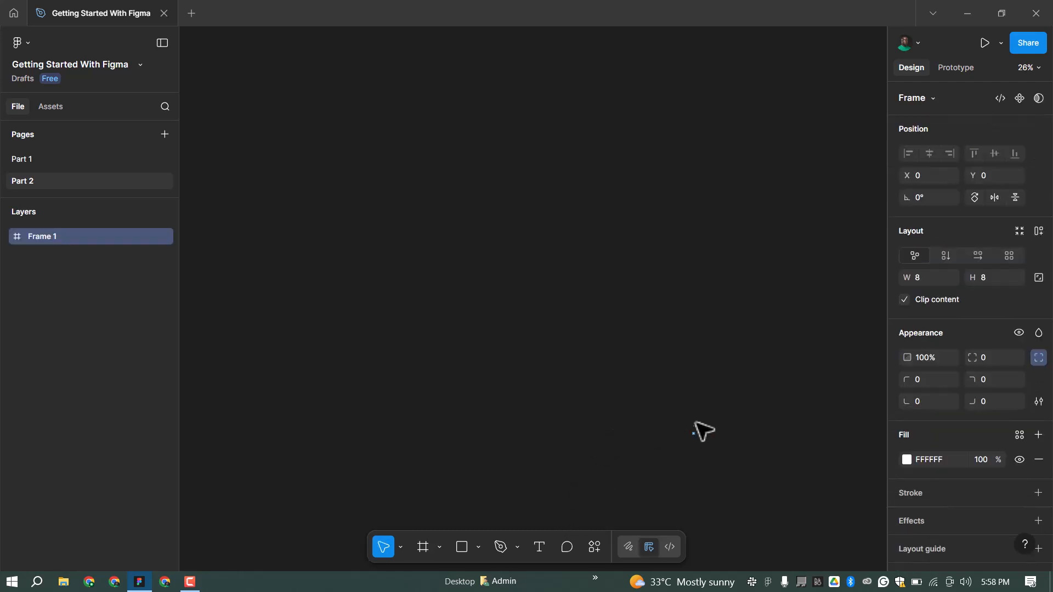
key(Delete)
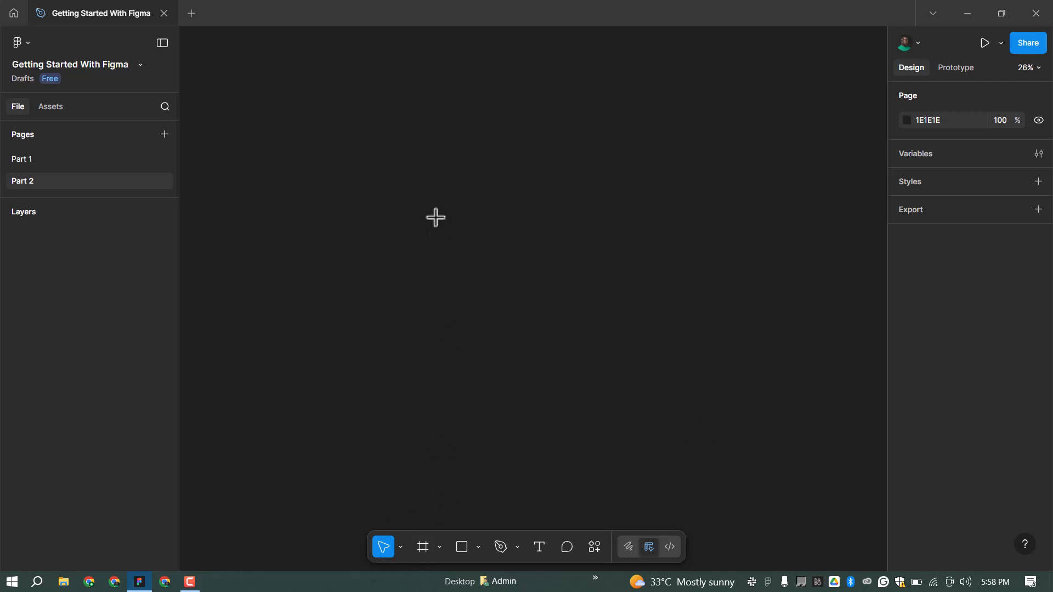
Draw a new frame about 1407 × 999 and add the text "Figma" inside it.
key(f)
drag(446, 225, 695, 402)
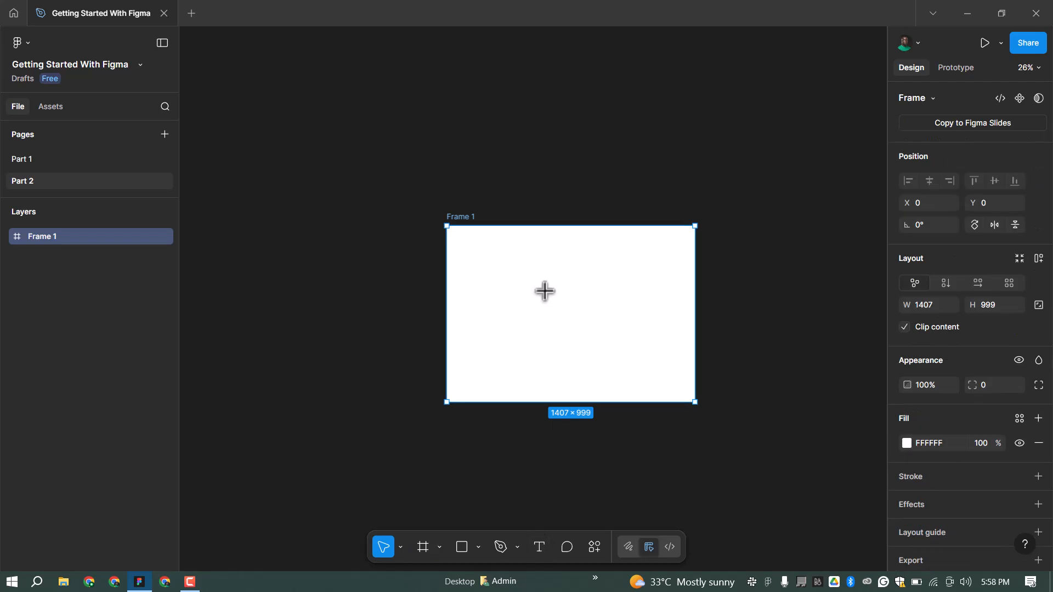
key(t)
click(545, 291)
text(Figma)
key(Escape)
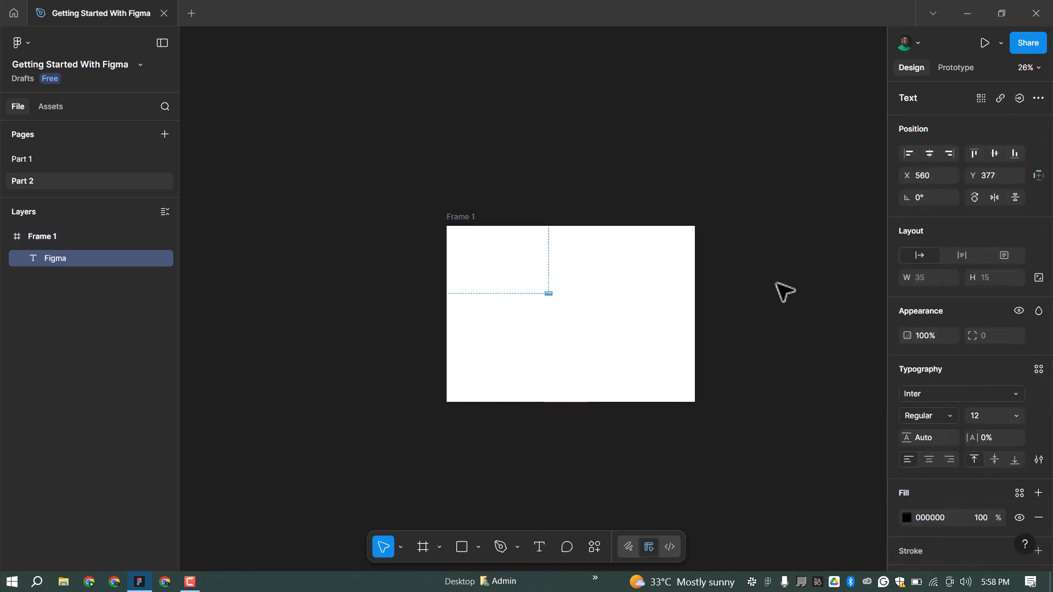
Align the "Figma" text to the horizontal centre of the frame.
key(shift+1)
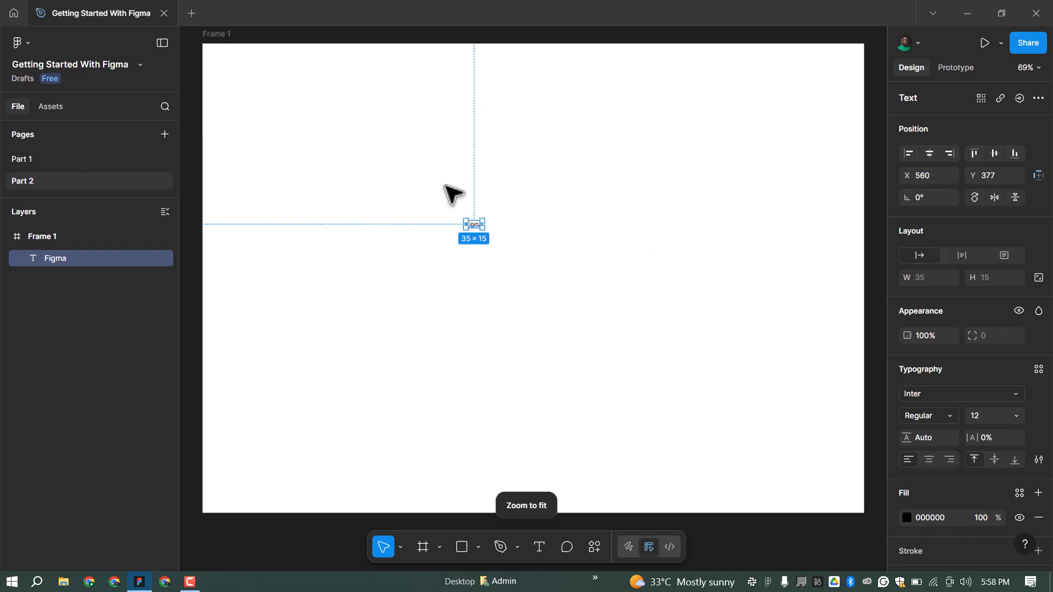
scroll(477, 221, up, 5)
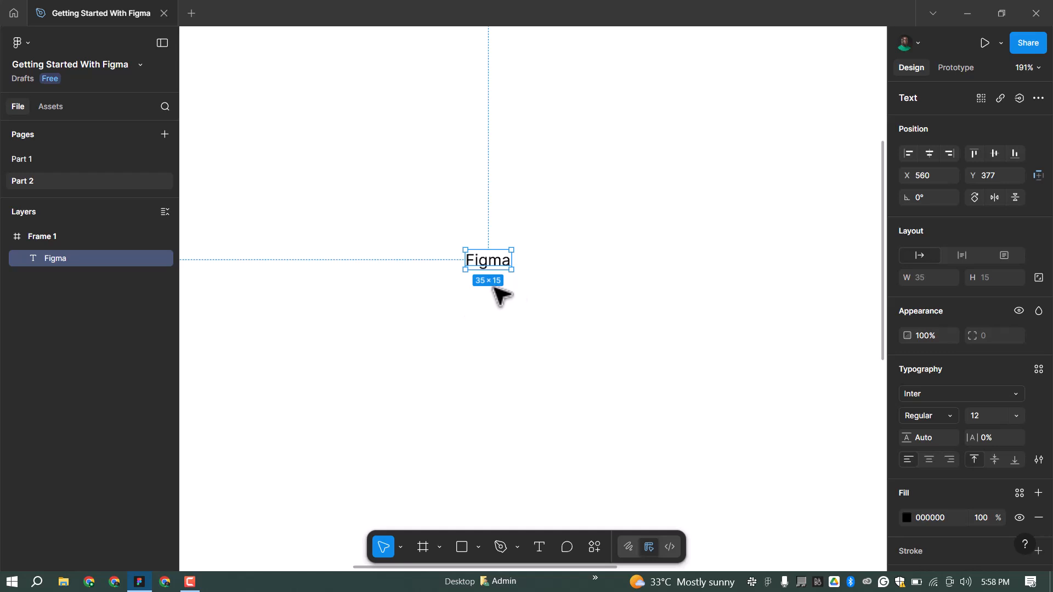
click(929, 155)
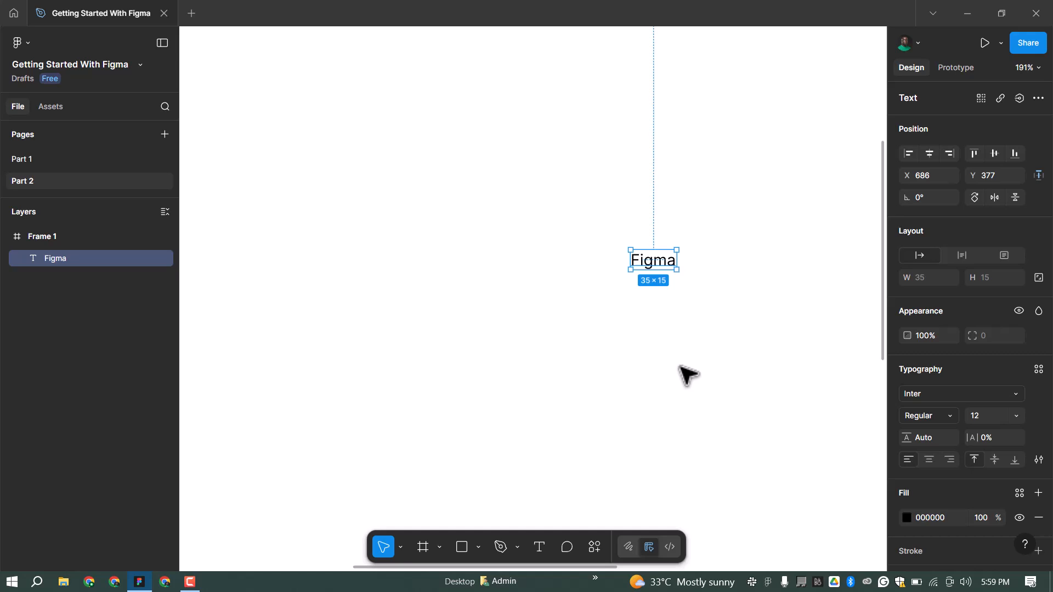
ctrl+scroll(616, 274, down, 2)
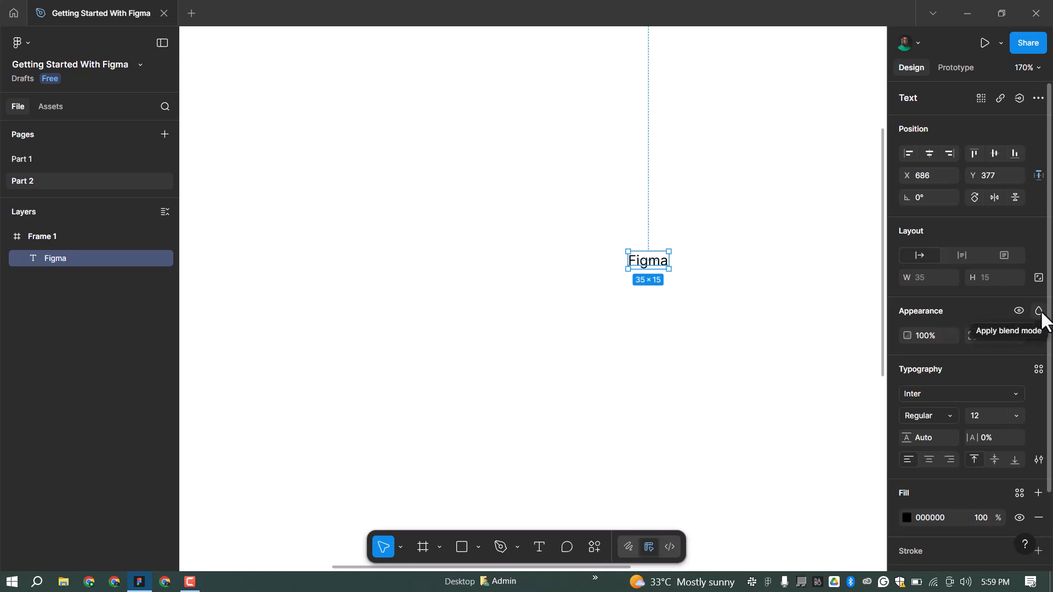
Try a font matching "mont" on the "Figma" text and set the font back to Inter.
click(933, 388)
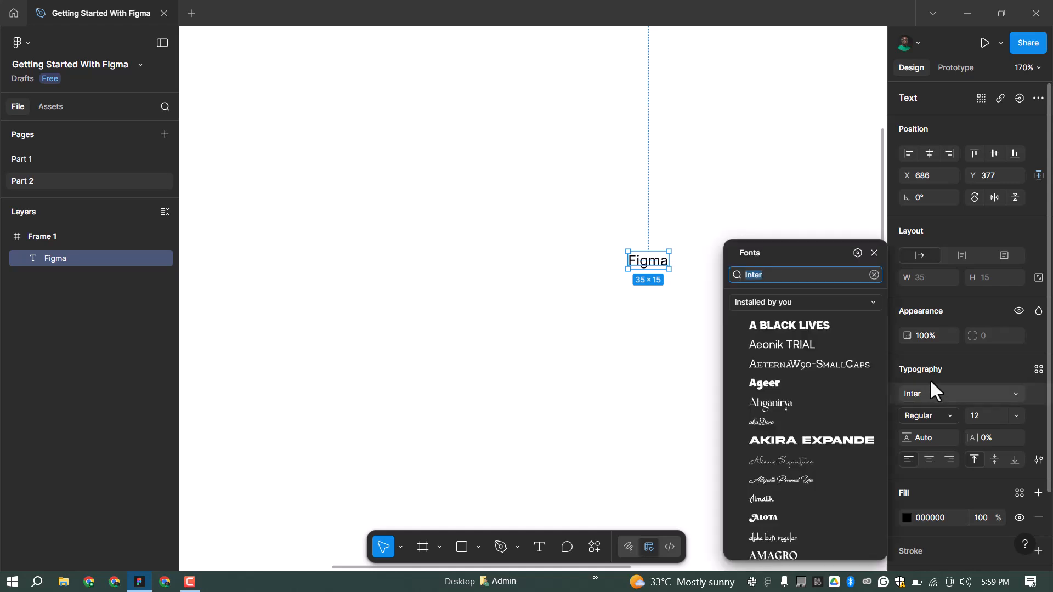
text(mont)
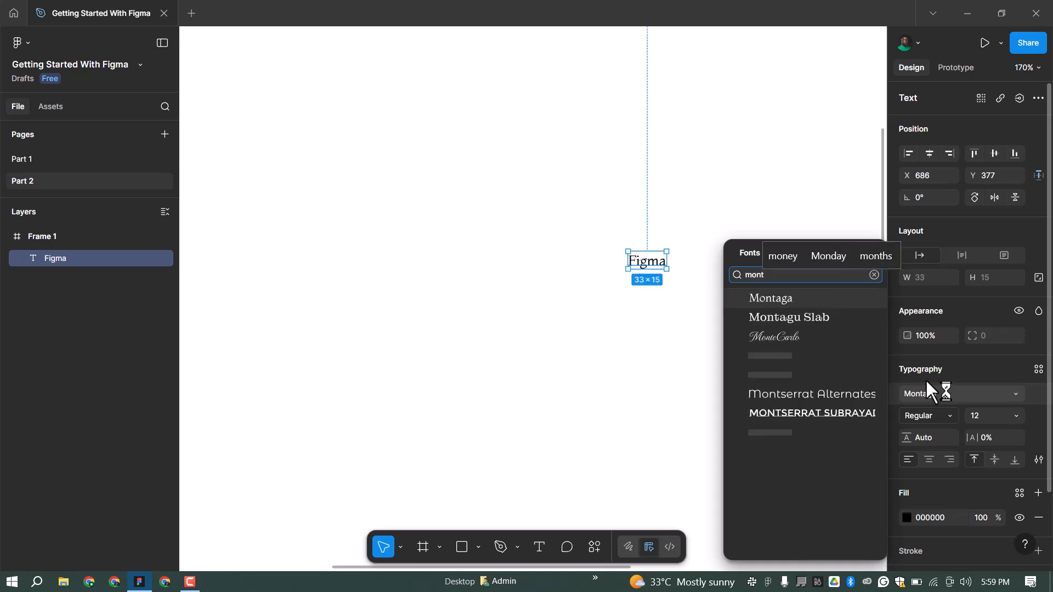
text(i)
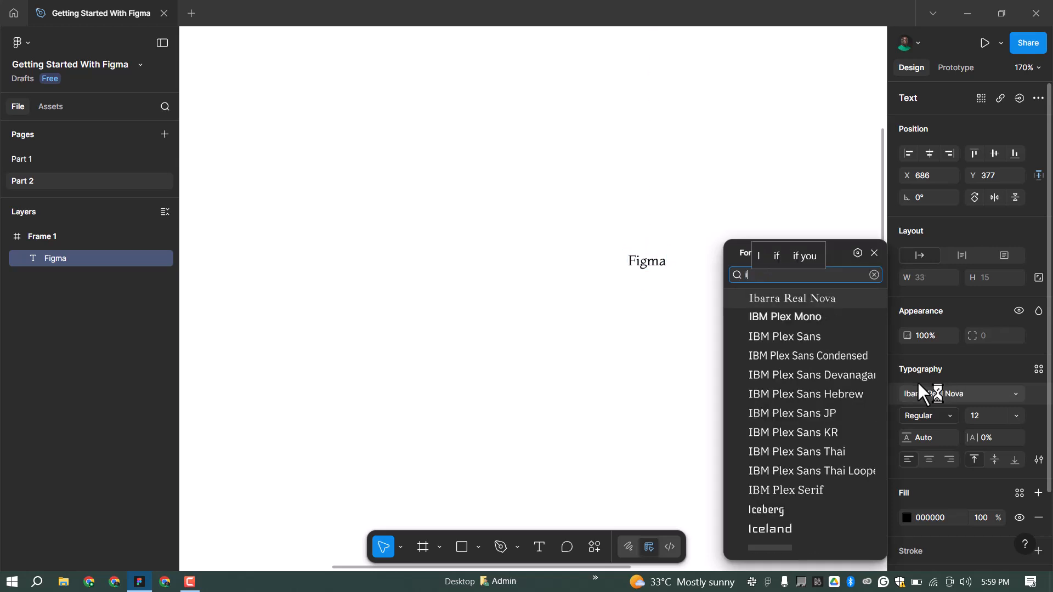
text(nter)
click(779, 300)
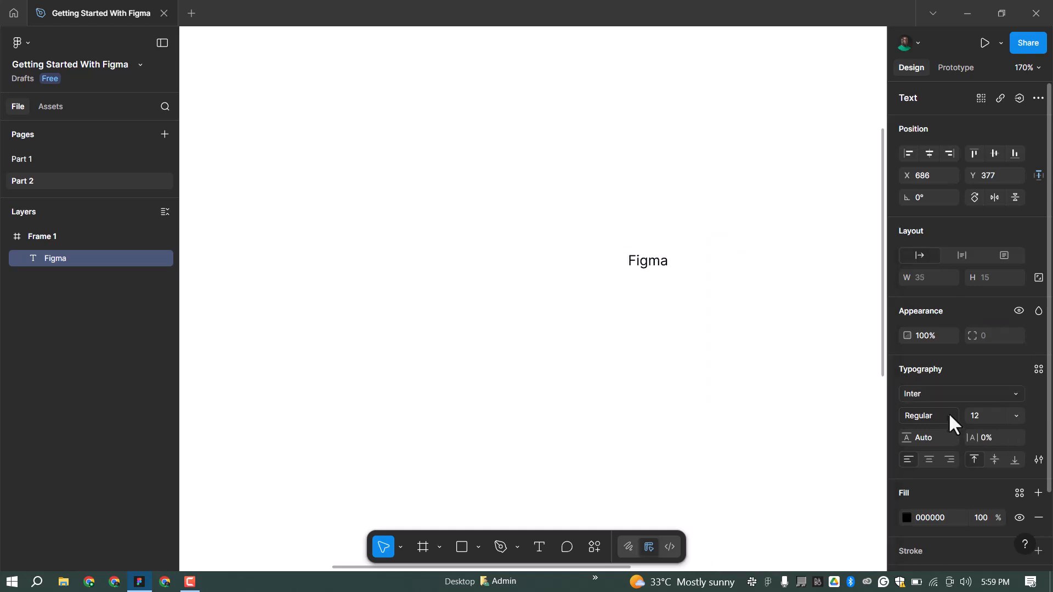
Set the "Figma" text's weight to Bold and its font size to 100.
click(951, 414)
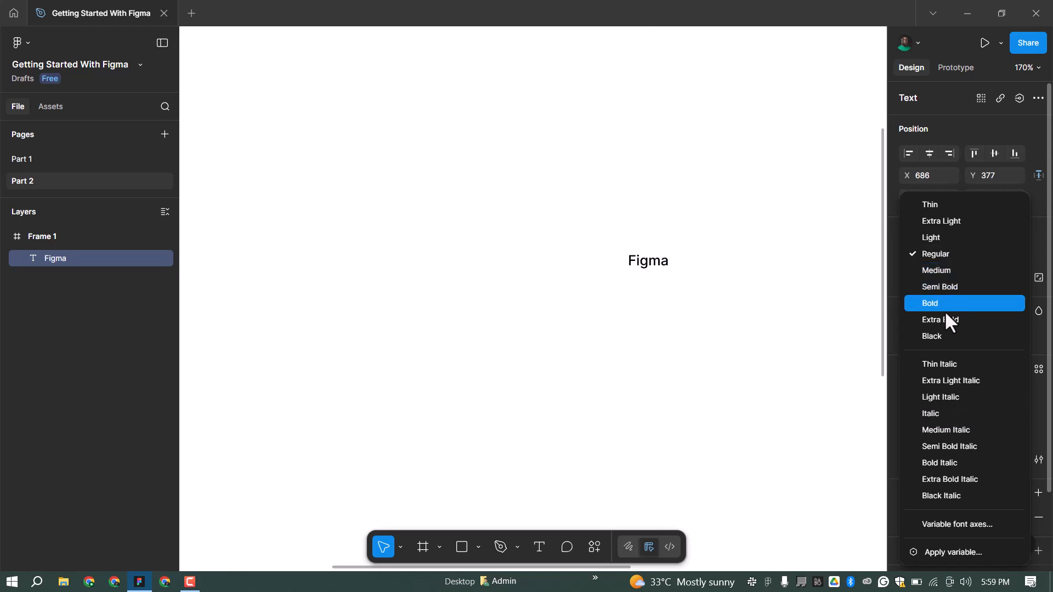
click(959, 304)
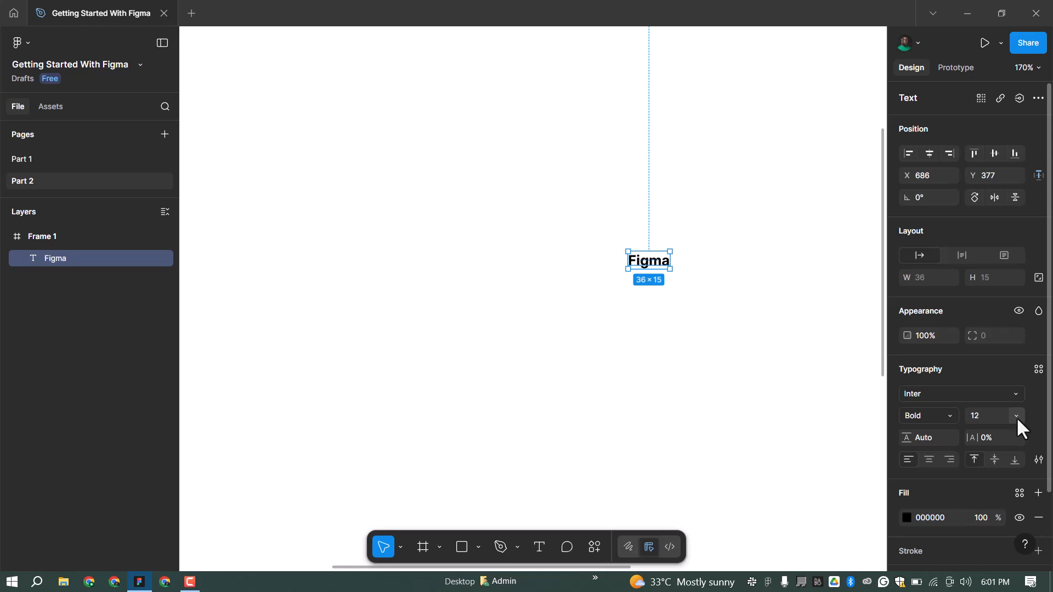
scroll(953, 490, down, 3)
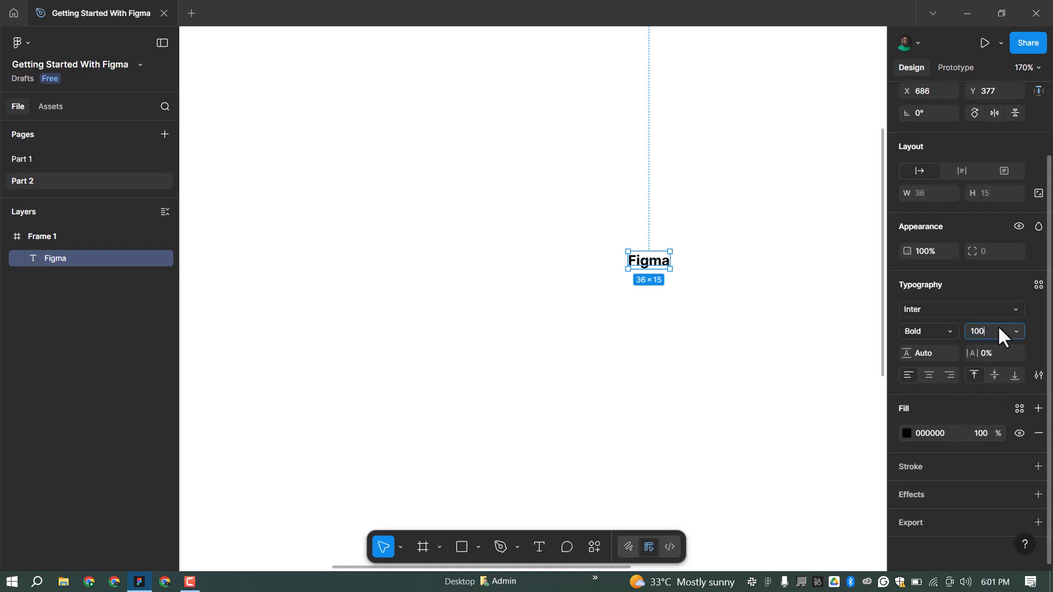
key(Return)
scroll(425, 280, down, 3)
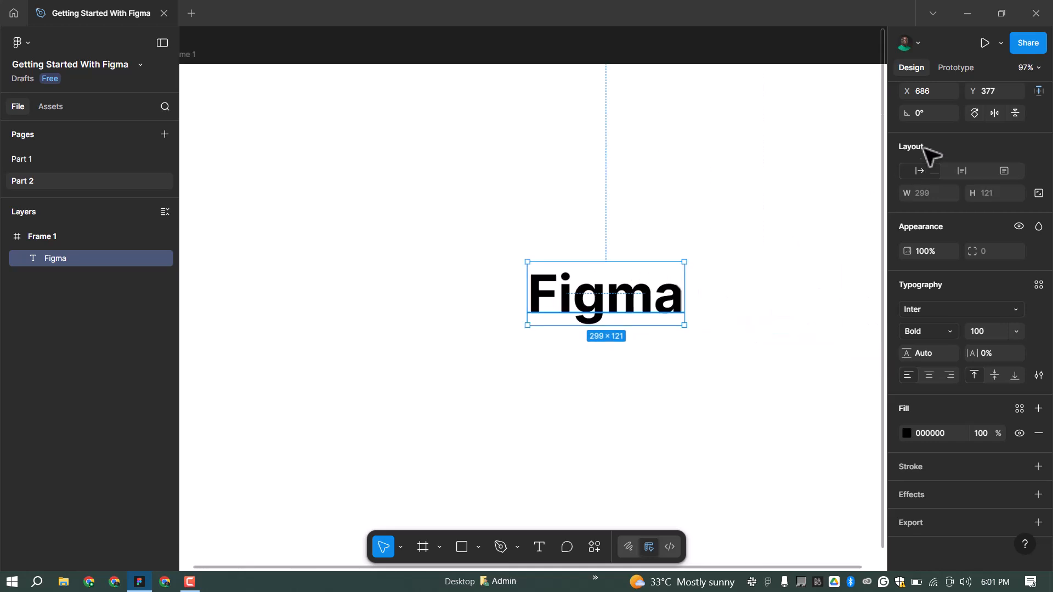
Centre the bold "Figma" text both horizontally and vertically within the frame.
scroll(956, 170, up, 3)
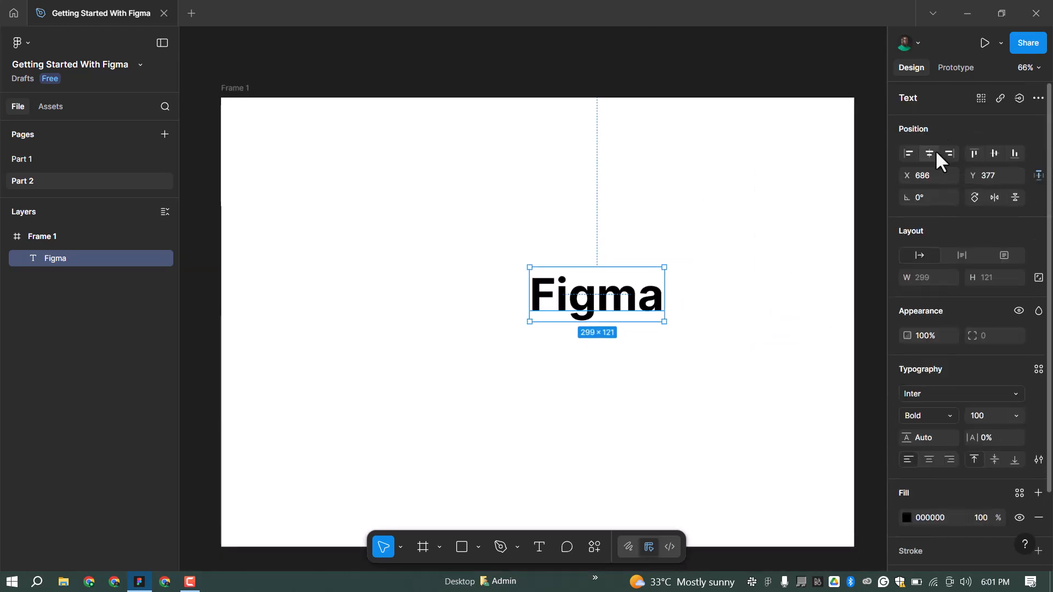
click(929, 154)
click(995, 153)
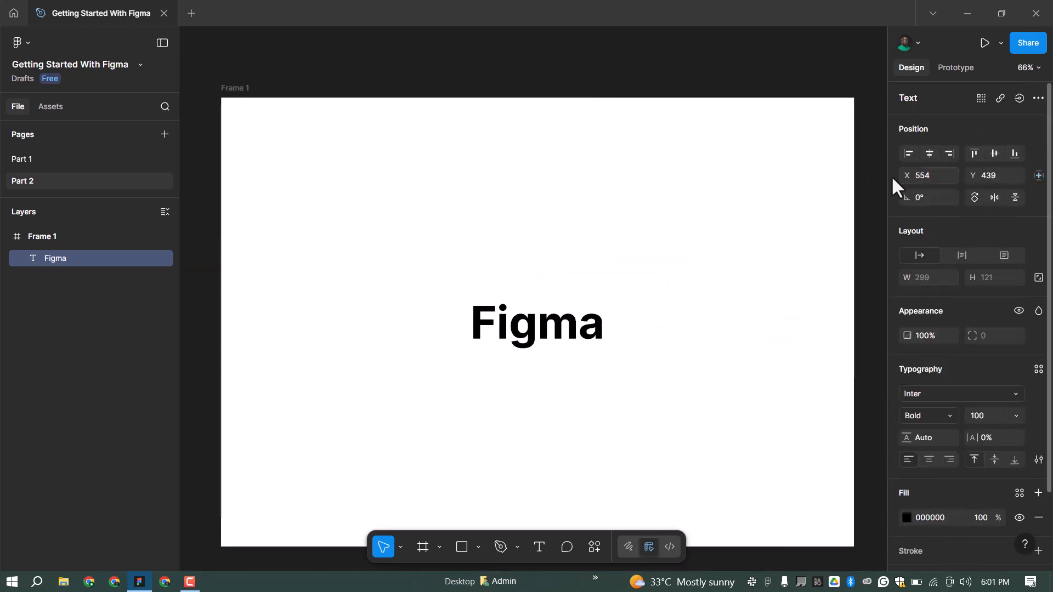
scroll(971, 433, down, 2)
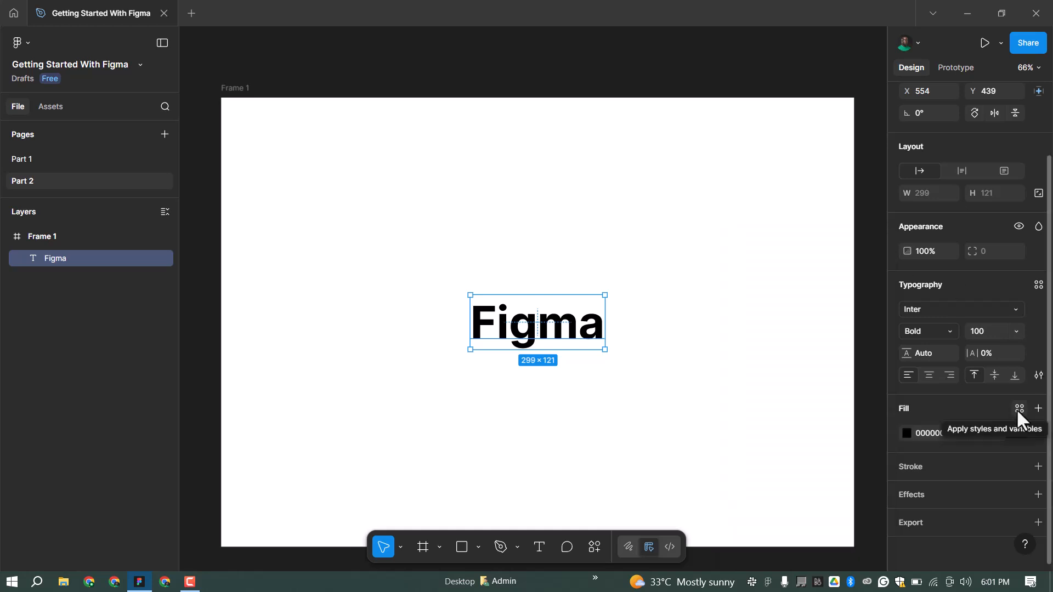
View the library colours available for the "Figma" text's fill.
click(907, 433)
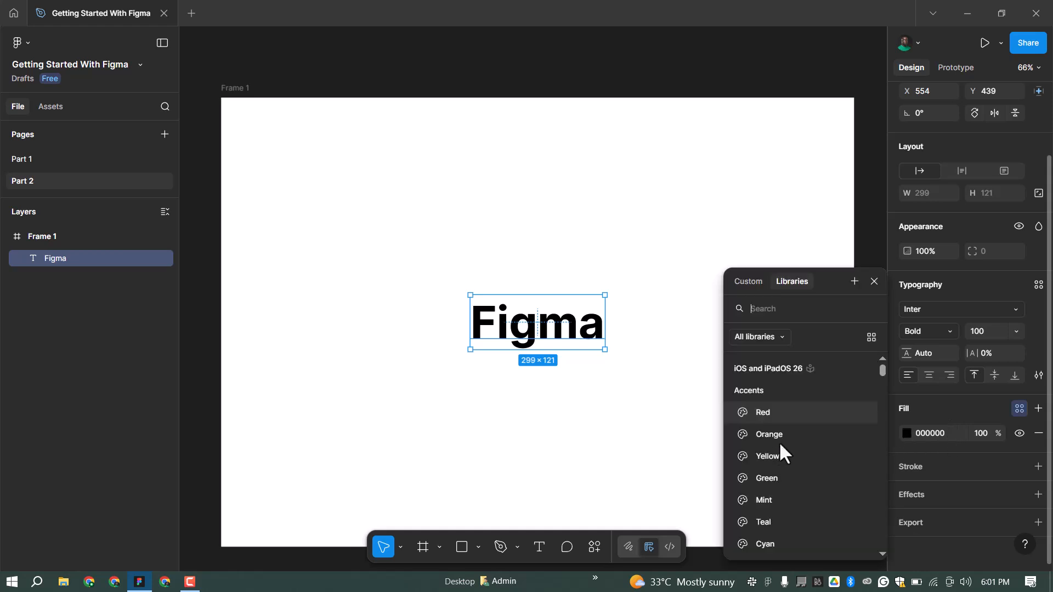
click(875, 282)
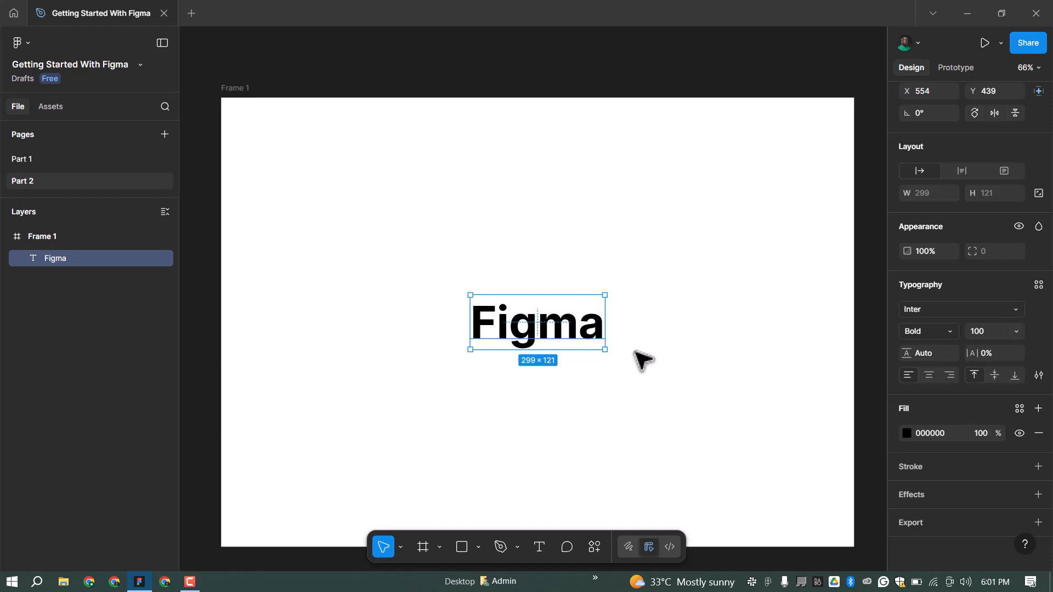
scroll(625, 313, down, 2)
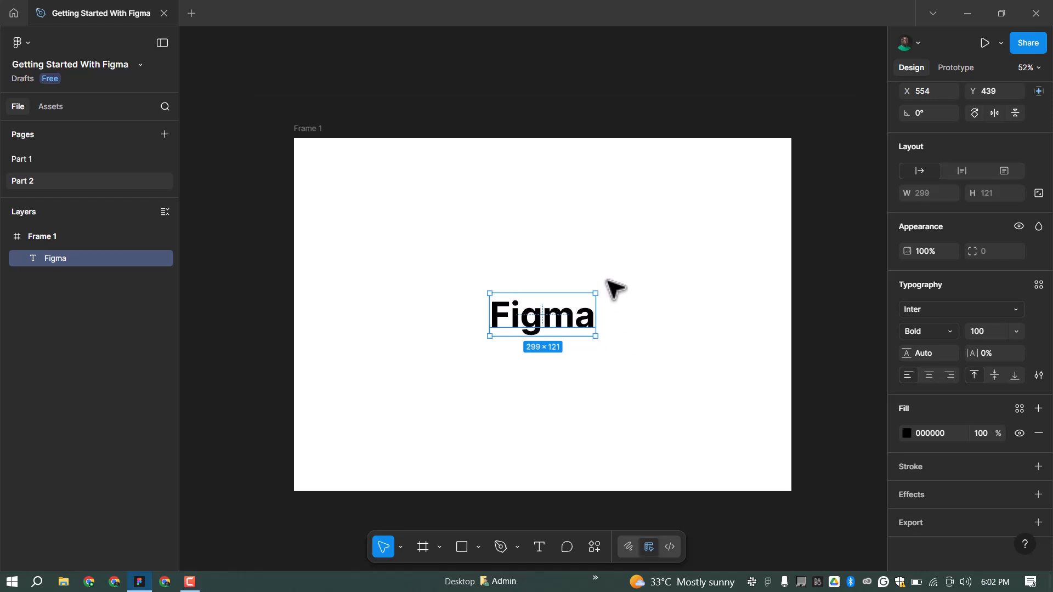
click(810, 299)
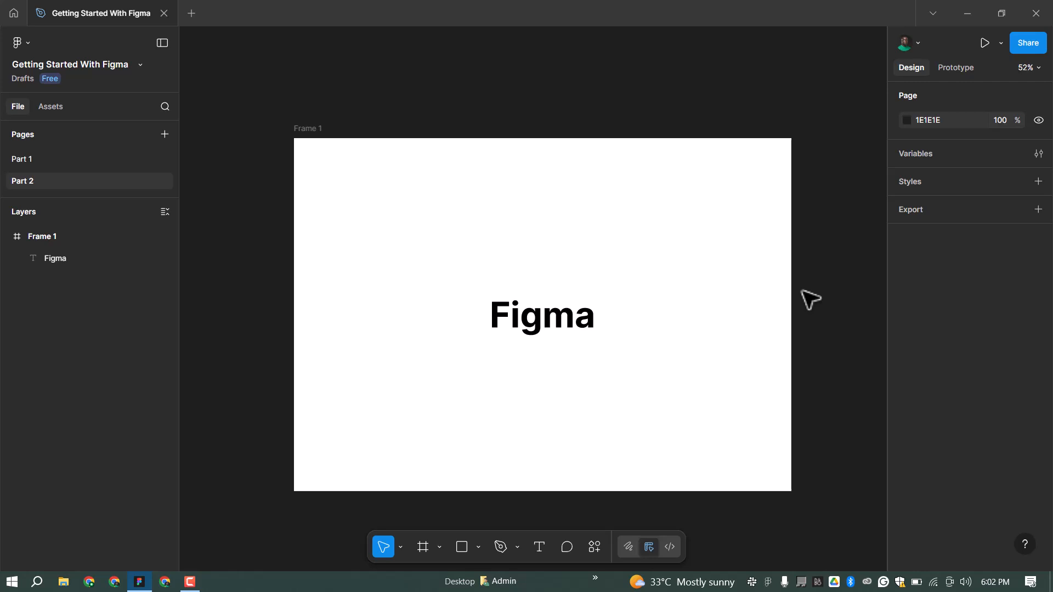
Delete the frame containing the "Figma" text from the Part 2 page.
scroll(531, 279, down, 5)
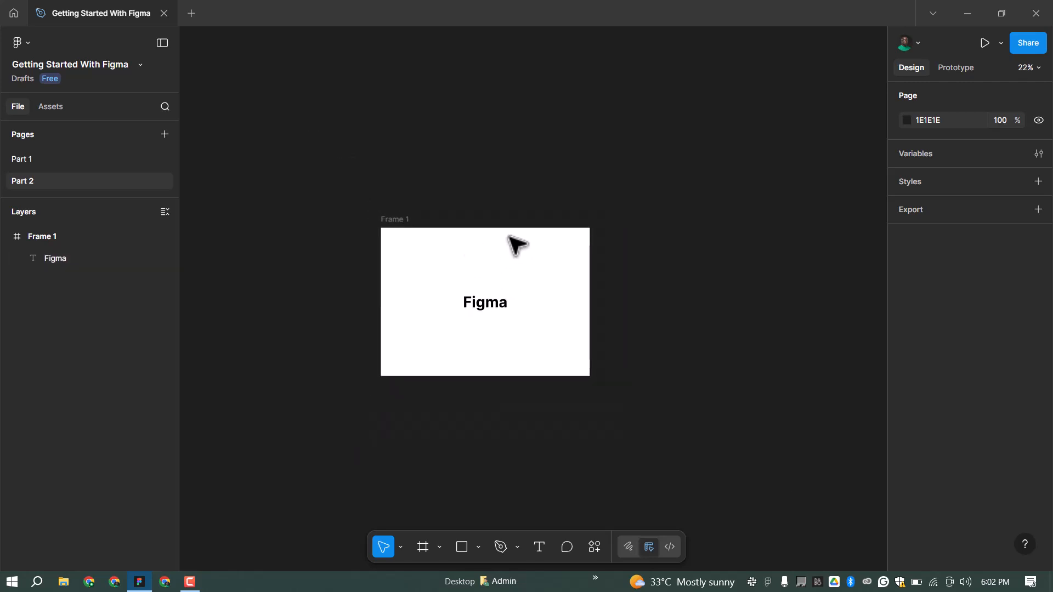
drag(324, 163, 643, 439)
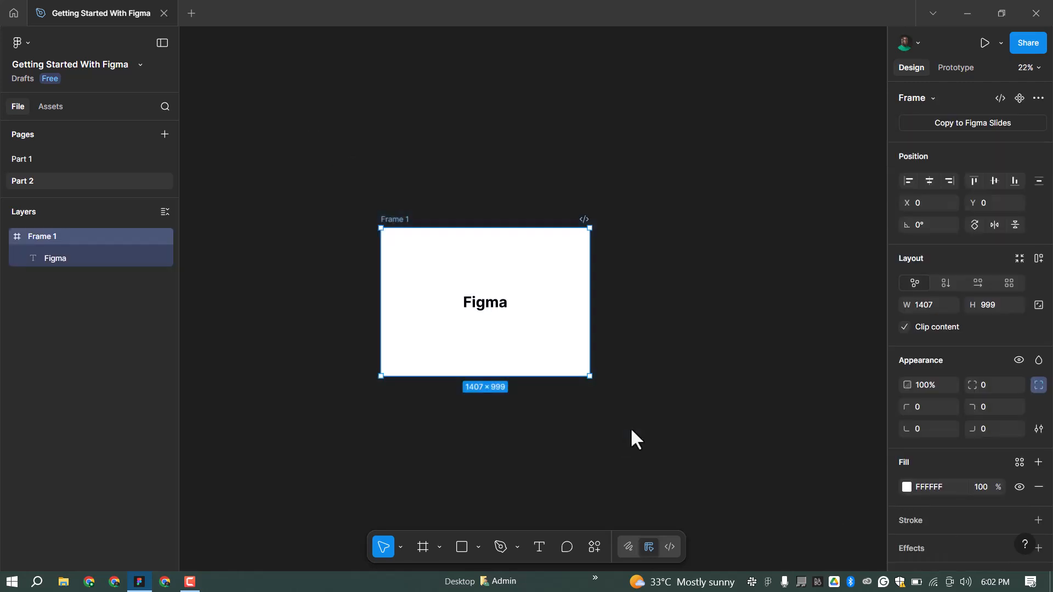
key(Delete)
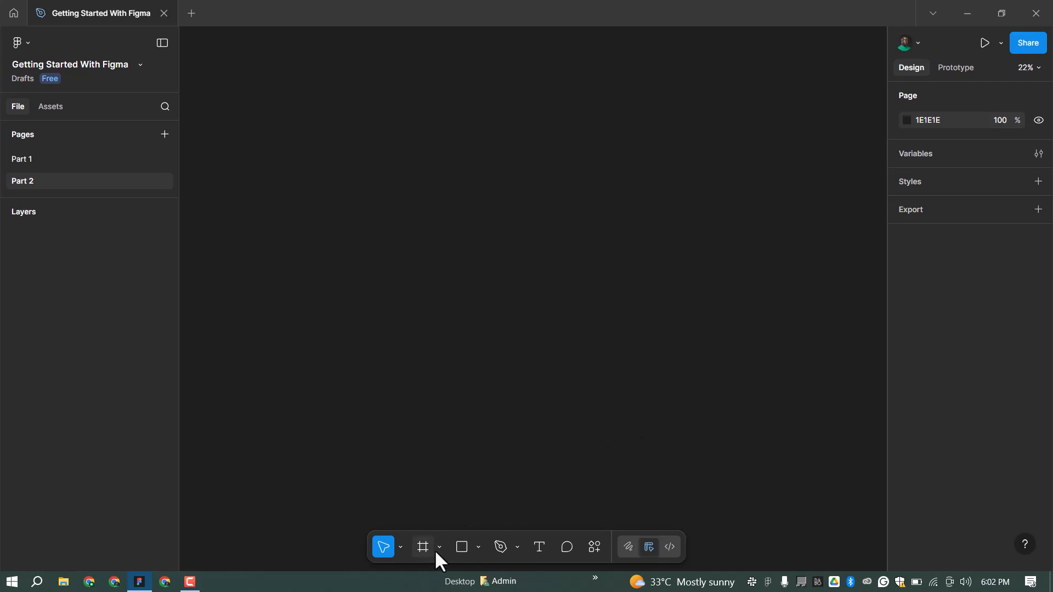
Add a Desktop preset frame of 1440 × 1024 to the empty page.
key(f)
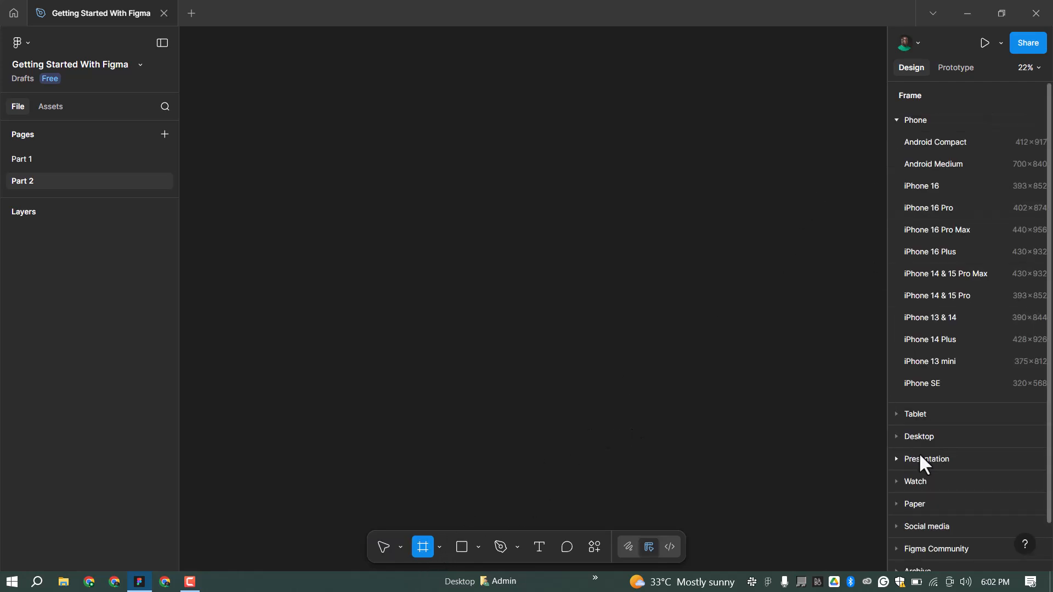
click(926, 437)
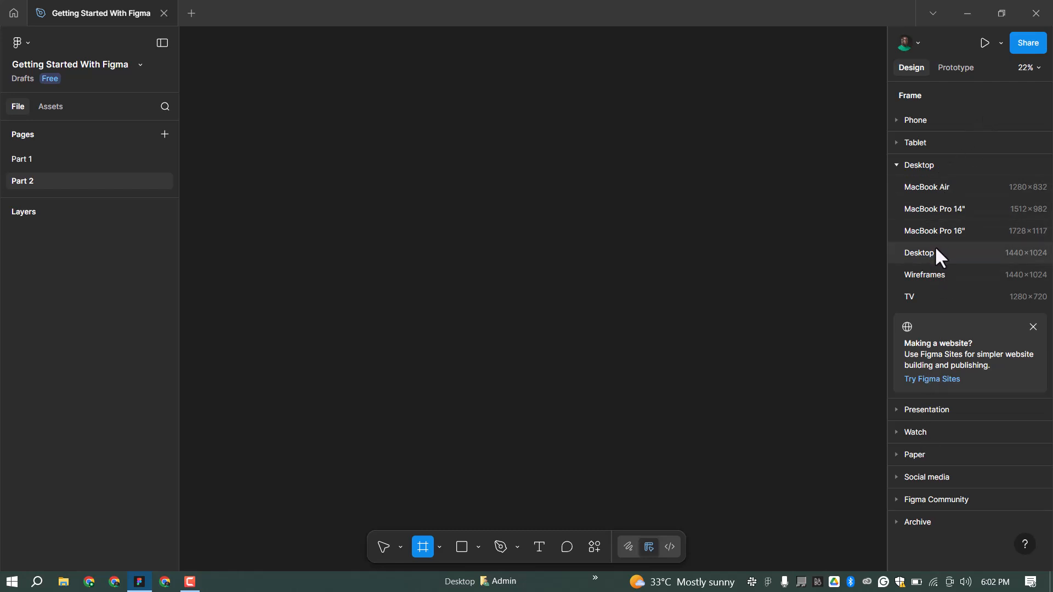
scroll(520, 222, down, 2)
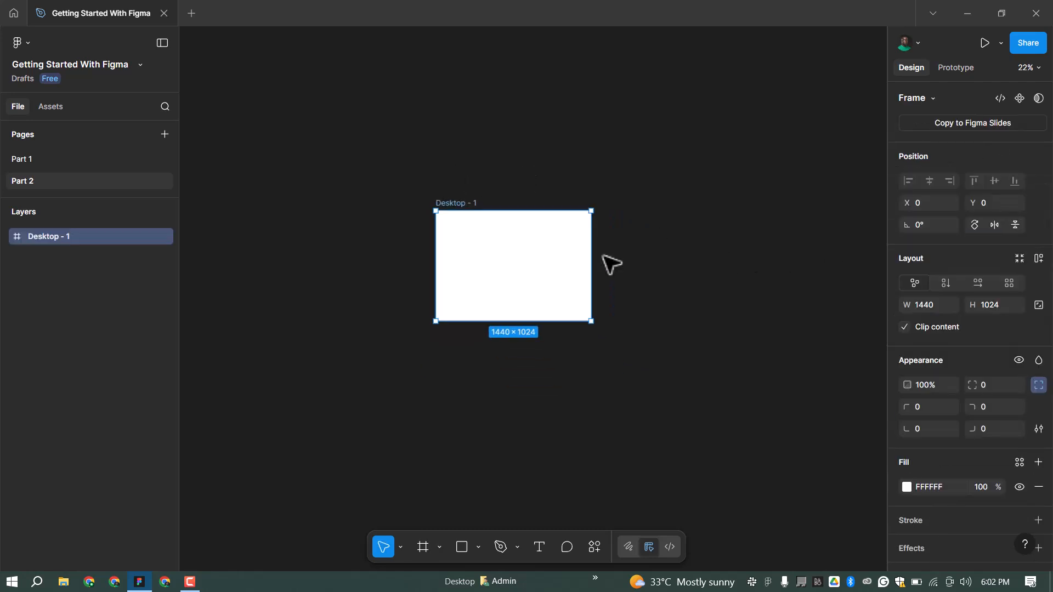
Enlarge the Desktop frame to about 2967 × 1957 and delete it.
drag(592, 261, 756, 256)
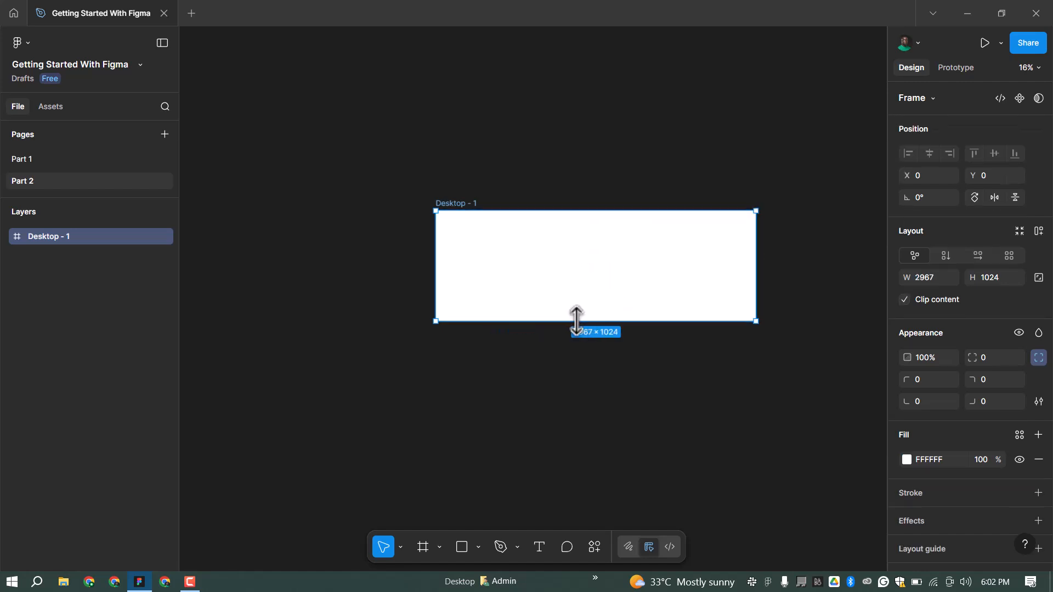
drag(583, 421, 583, 417)
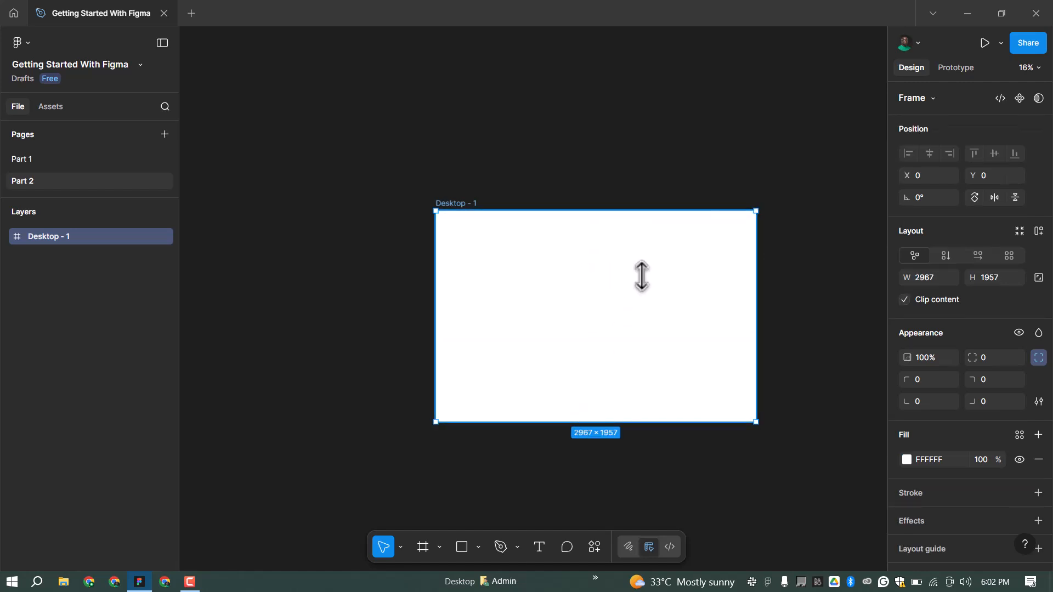
key(Delete)
Draw a section about 4848 × 2299 on the empty canvas.
click(439, 547)
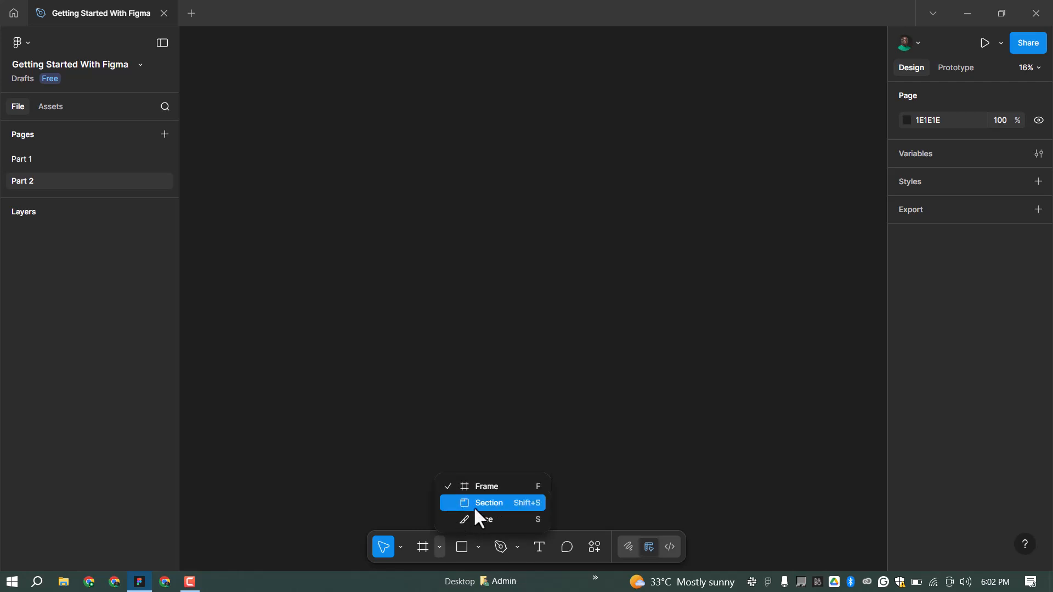
drag(357, 167, 878, 415)
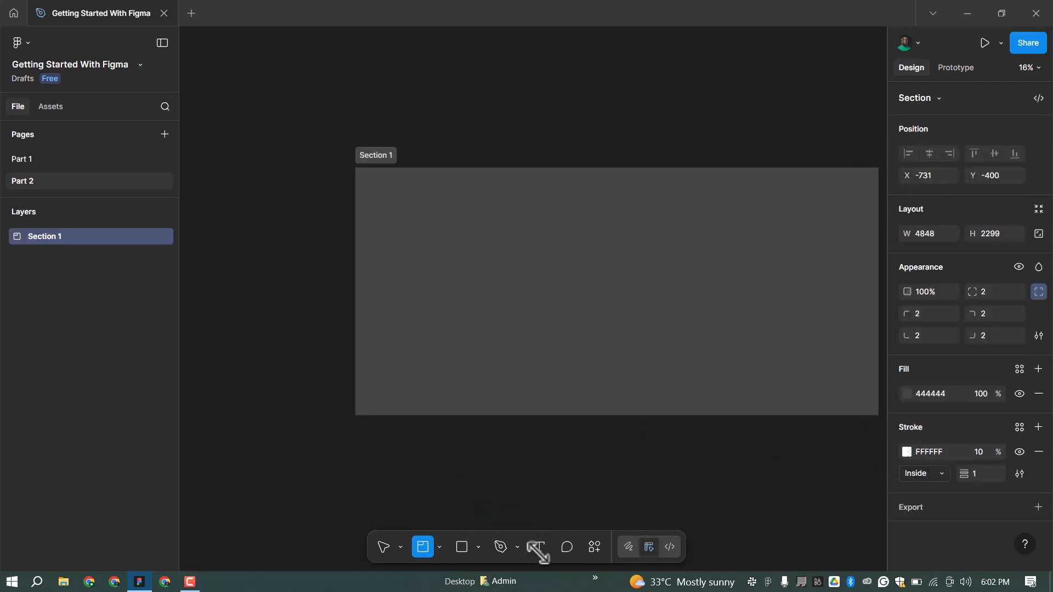
Add an iPhone 13 mini preset frame and place it near the section's upper-left corner, at about X 177, Y 249.
click(439, 547)
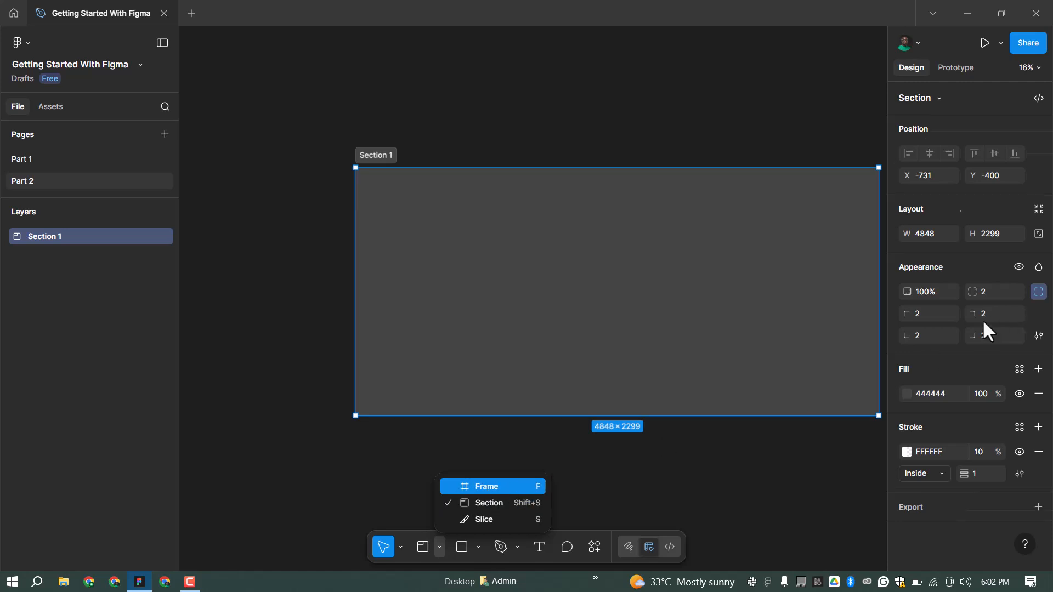
key(f)
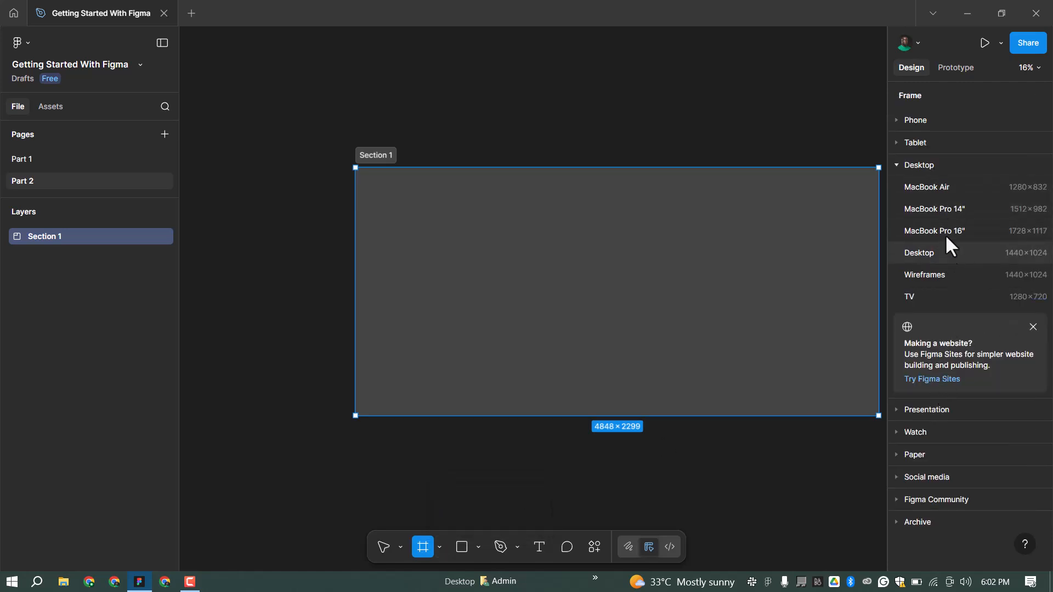
click(934, 122)
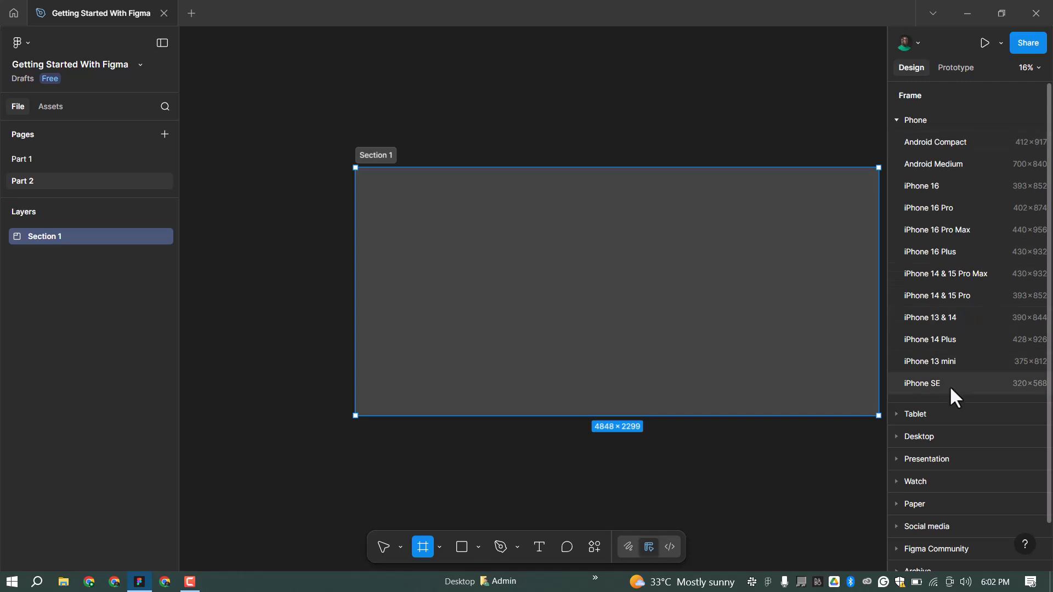
click(930, 360)
drag(851, 313, 414, 233)
scroll(308, 195, up, 5)
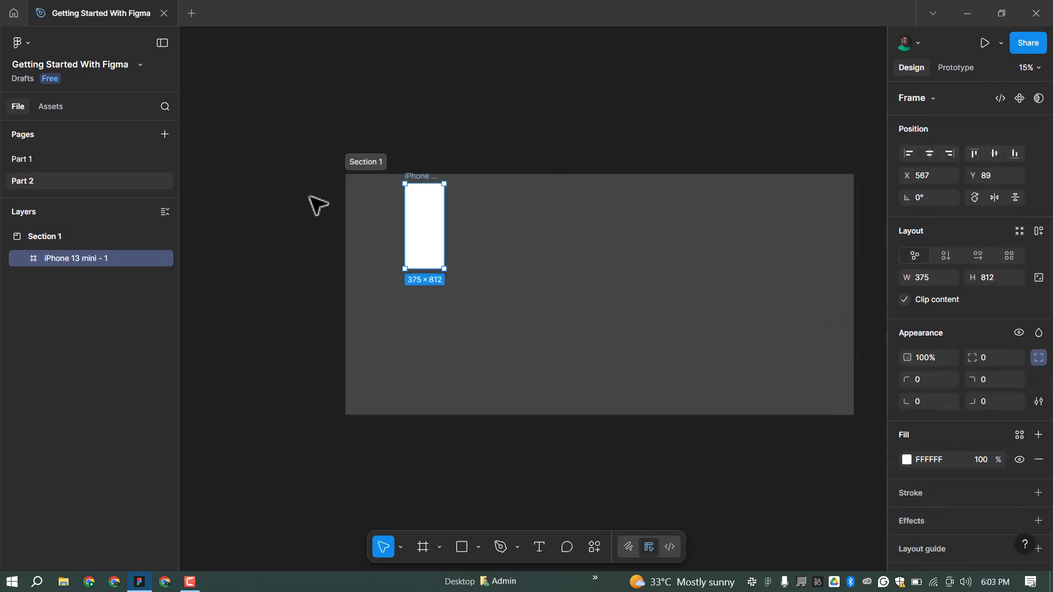
scroll(384, 211, up, 3)
drag(554, 215, 476, 248)
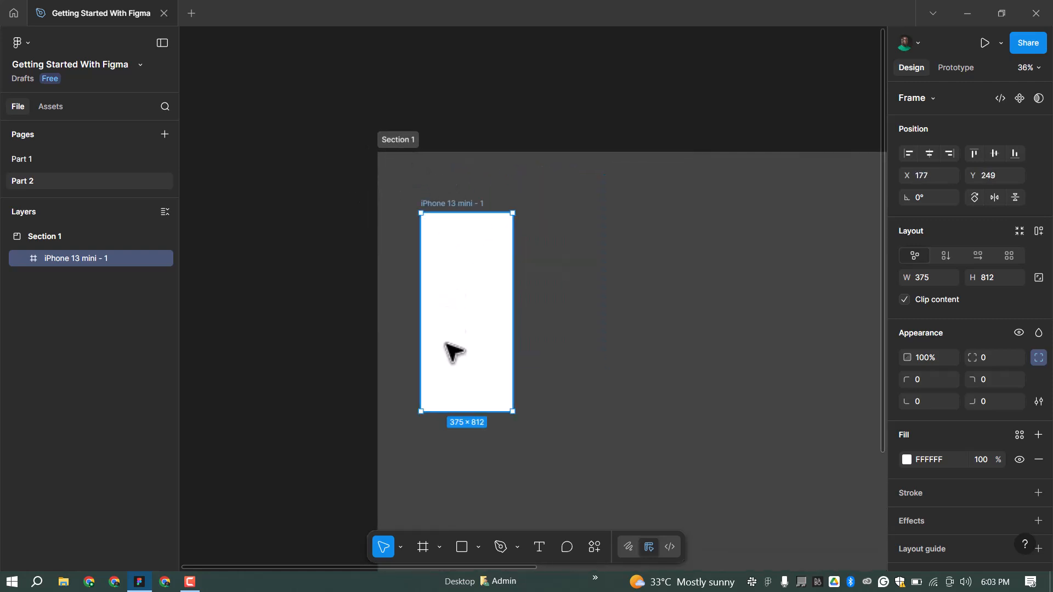
Duplicate the iPhone 13 mini frame twice to make a row of three frames inside the section.
scroll(447, 406, up, 2)
scroll(508, 307, down, 1)
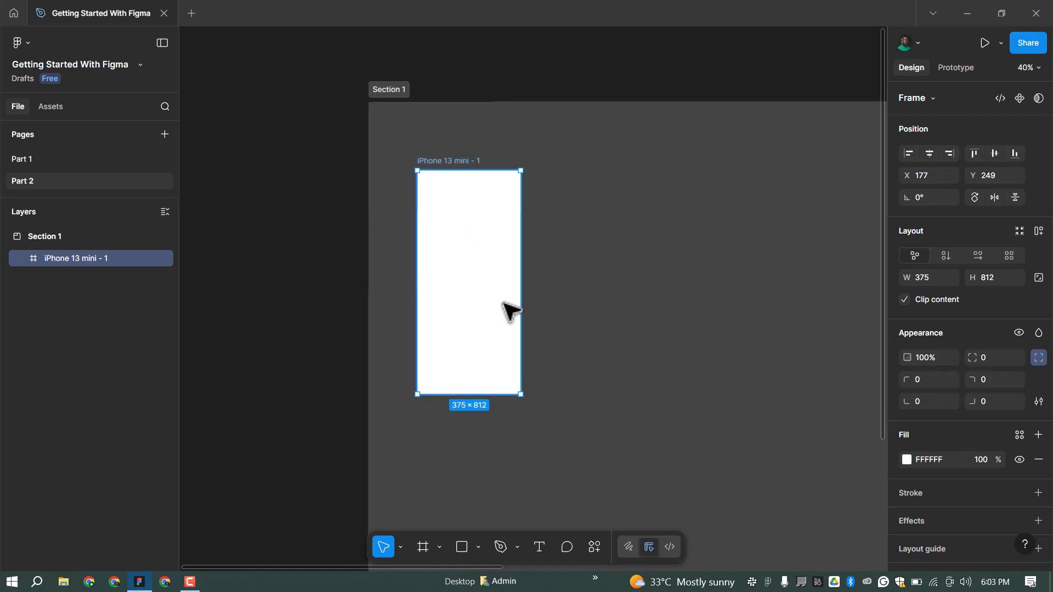
scroll(532, 324, up, 3)
key(ctrl+d)
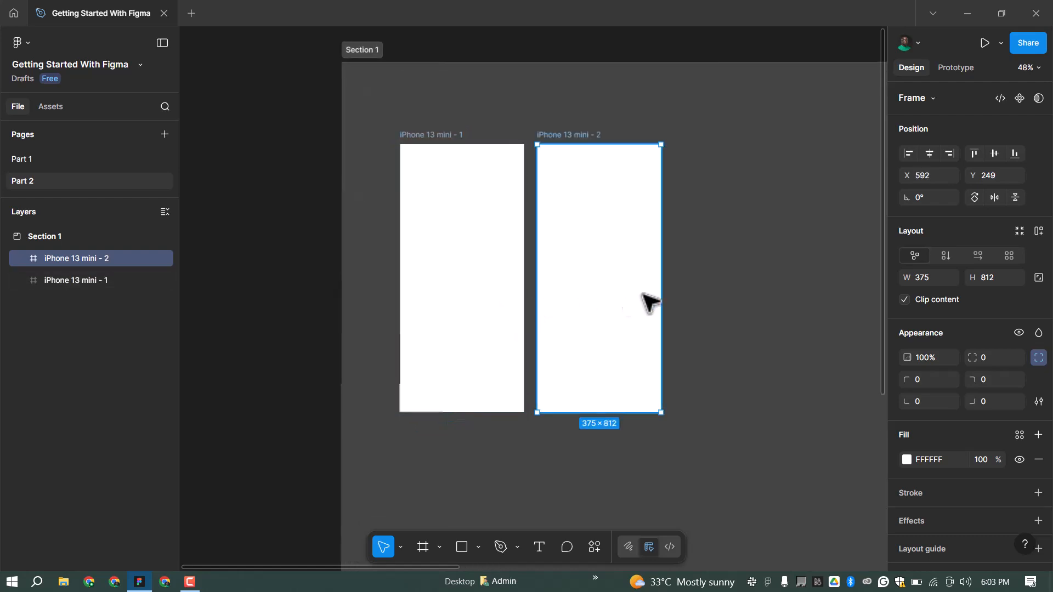
scroll(394, 244, down, 2)
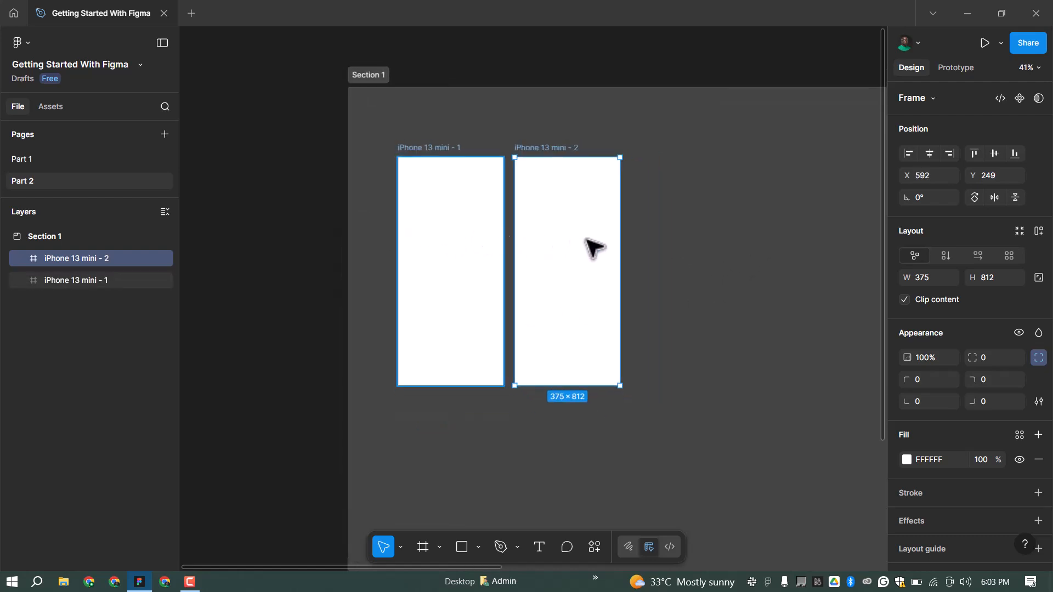
key(ctrl+d)
scroll(665, 303, up, 2)
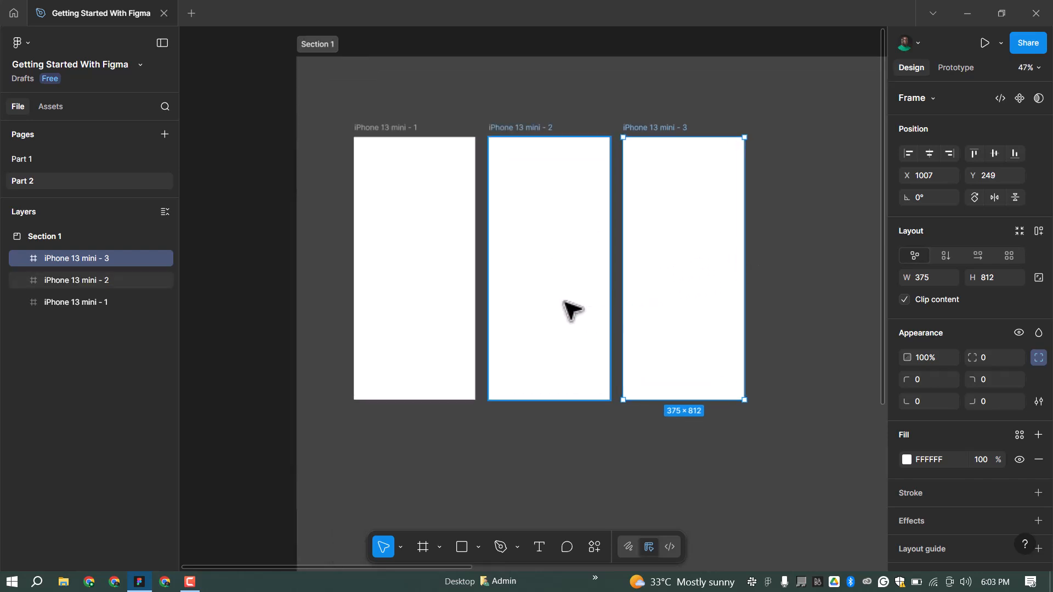
Set the fill of the first iPhone 13 mini frame to red, FF0000.
click(431, 278)
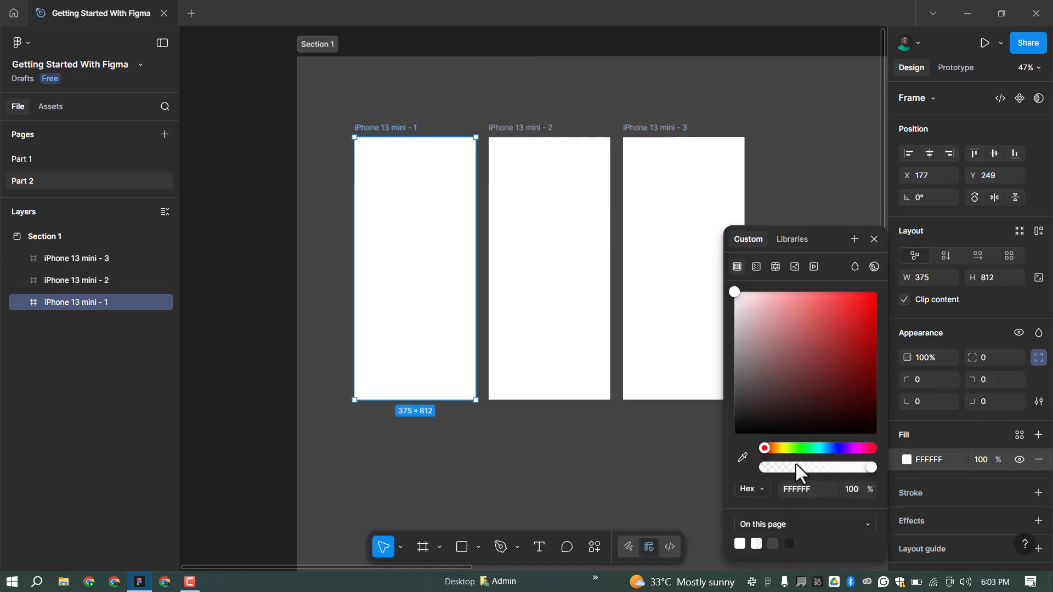
click(799, 484)
text(ff0000)
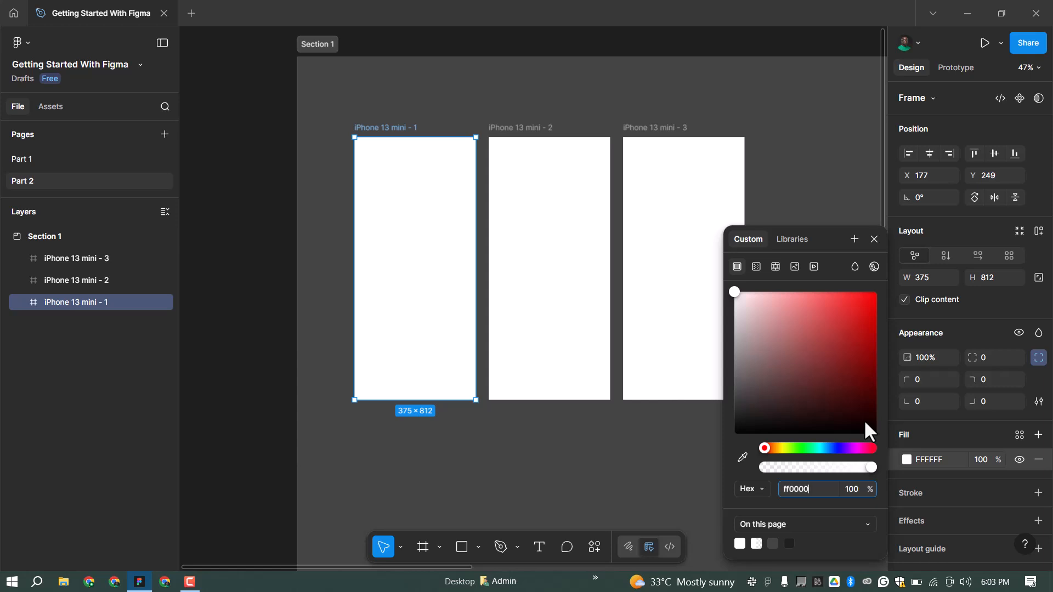
key(Return)
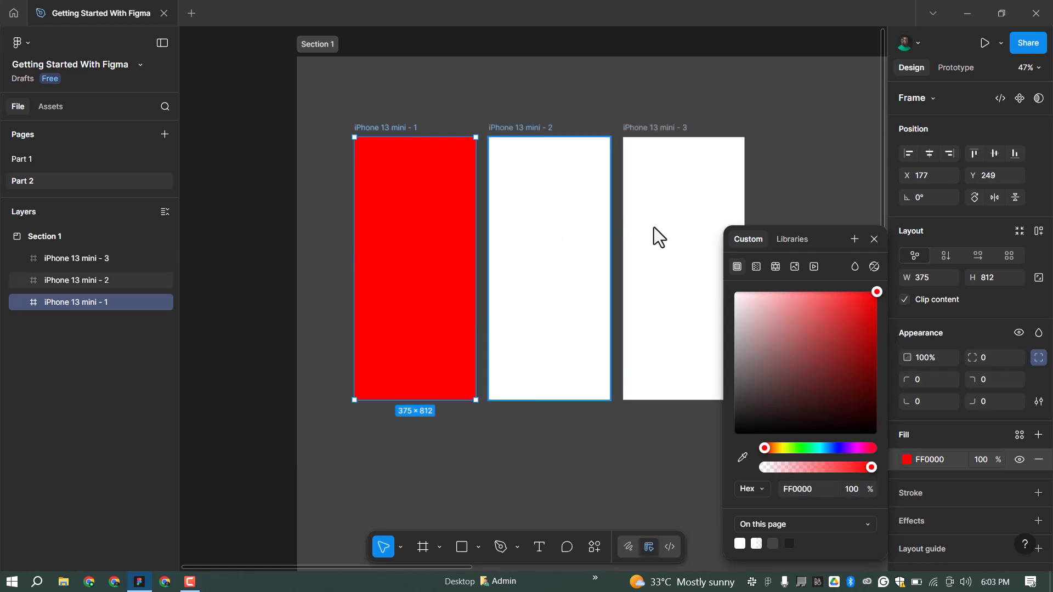
Change the fill of the second iPhone 13 mini frame to a blue of about 0700D3.
click(563, 238)
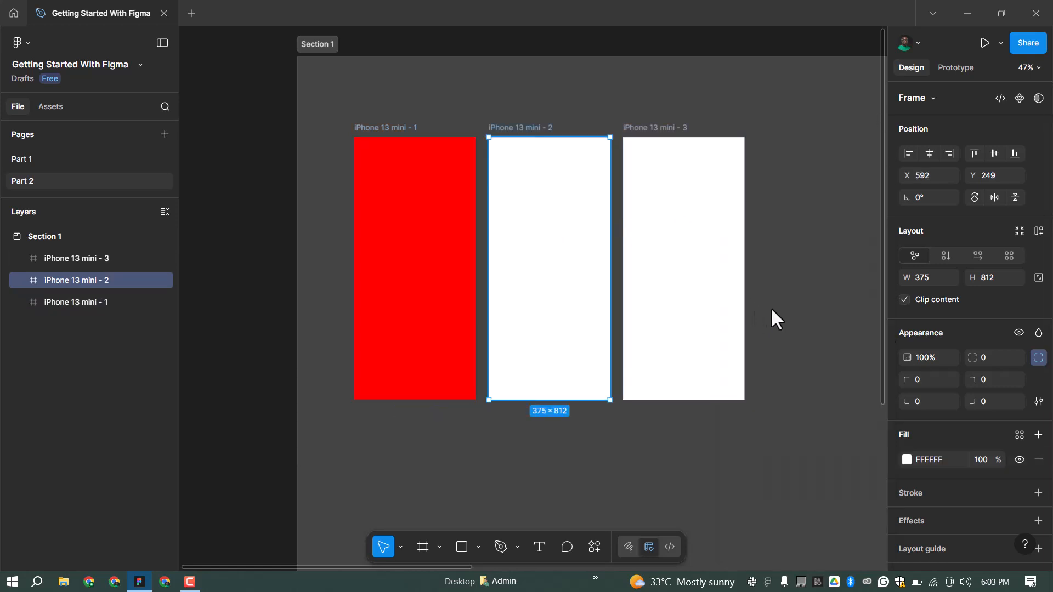
click(917, 460)
click(836, 448)
click(862, 348)
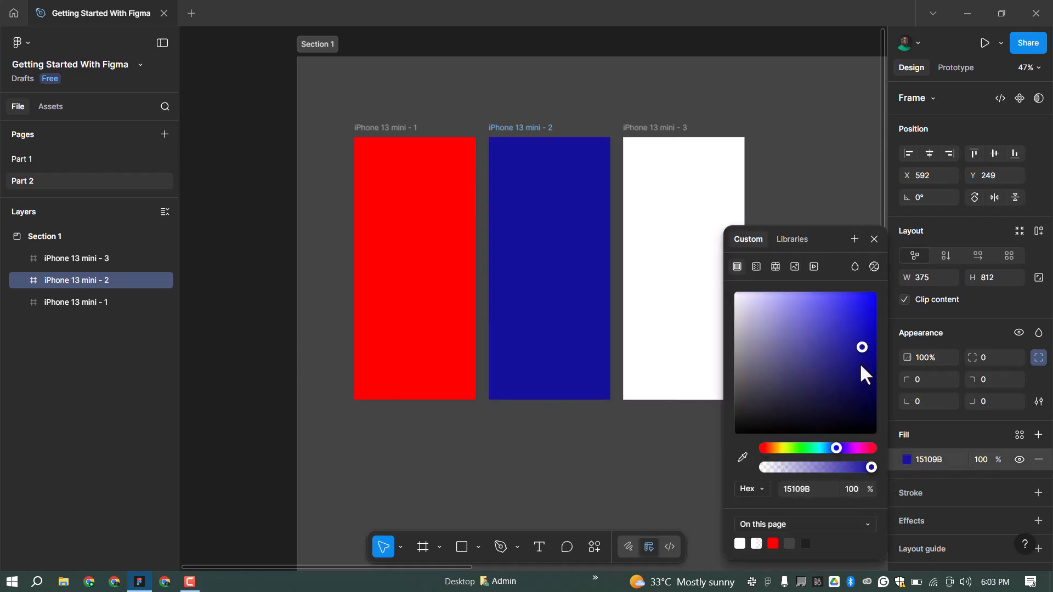
drag(868, 323, 877, 315)
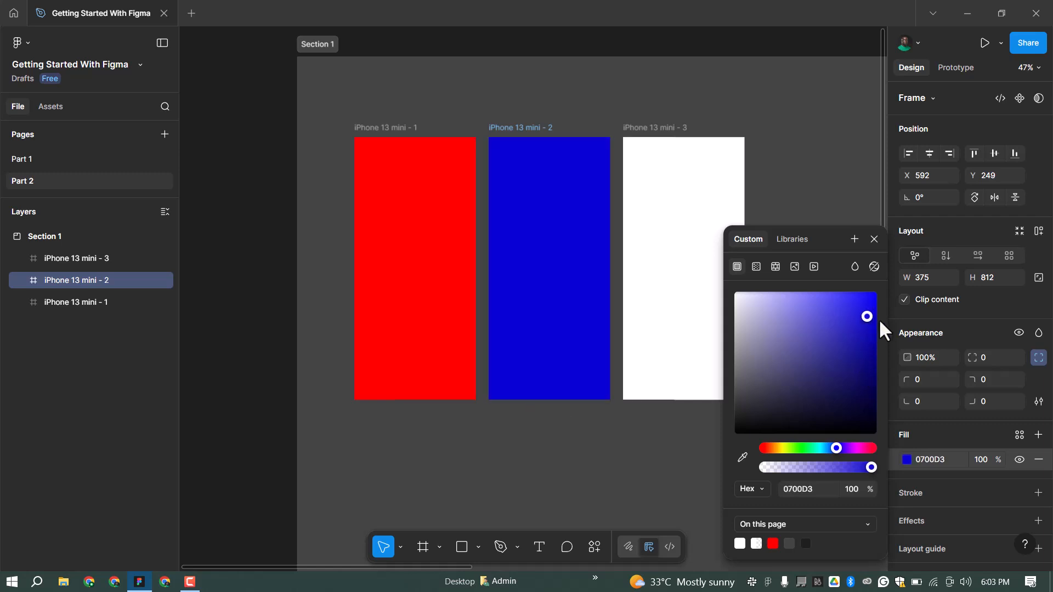
Change the fill of the third iPhone 13 mini frame to a green of about 119E05.
click(715, 237)
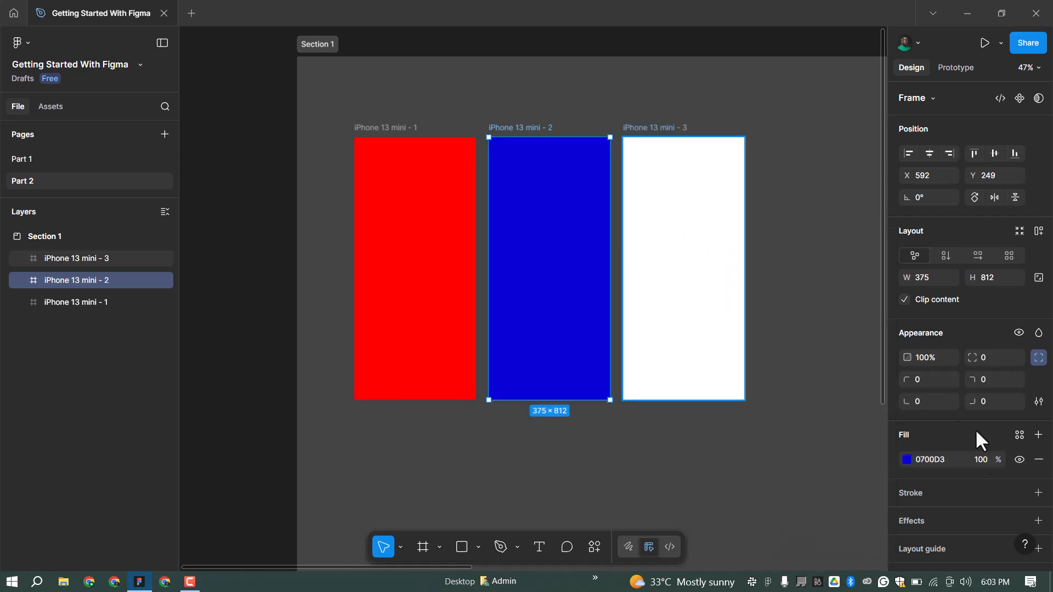
click(907, 459)
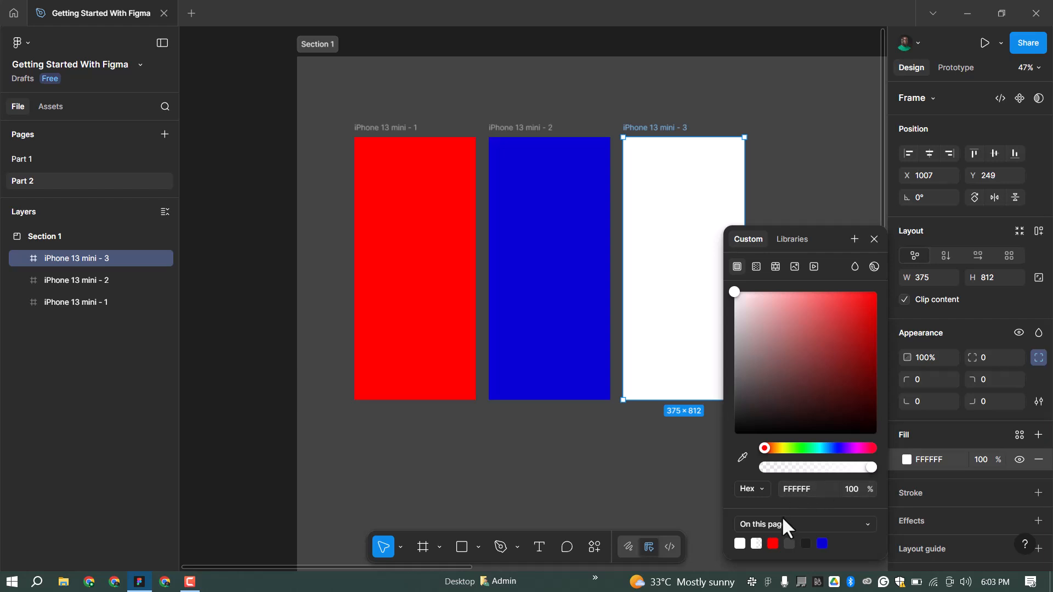
click(799, 448)
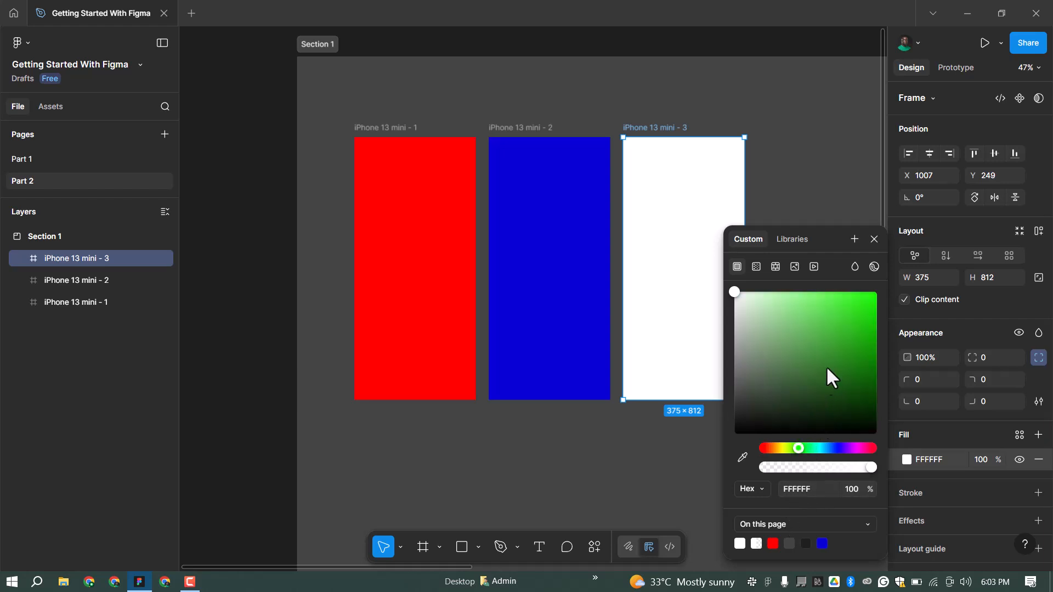
click(863, 354)
drag(871, 336, 872, 350)
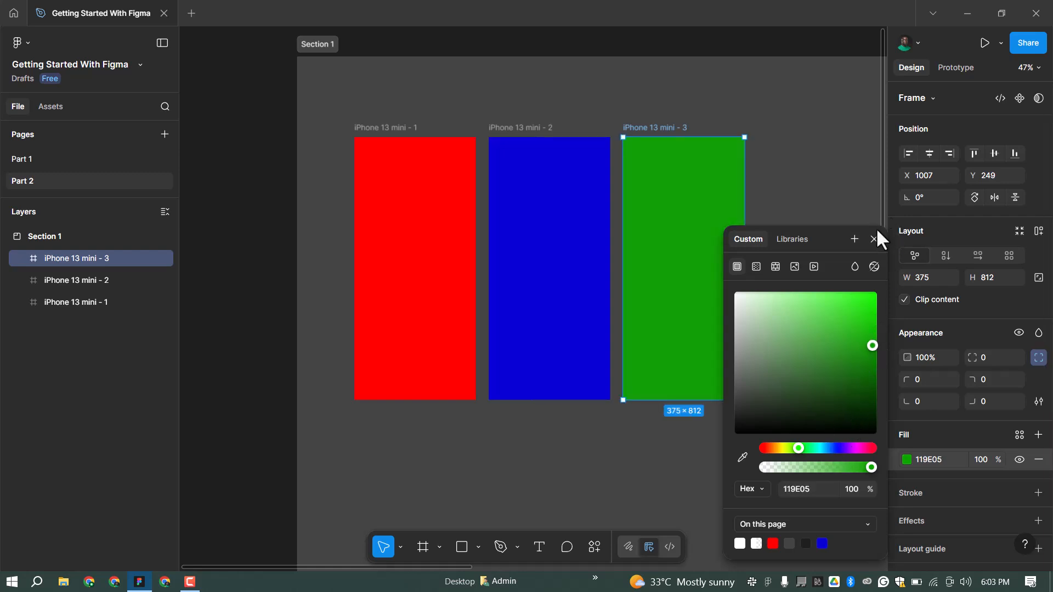
key(Escape)
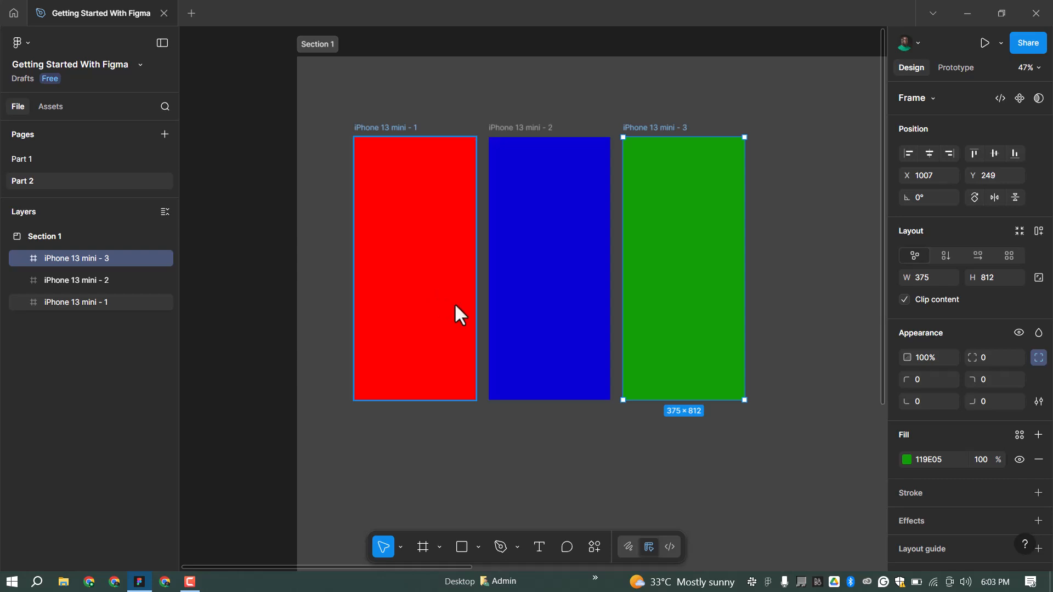
Duplicate the third iPhone 13 mini frame and change the copy's fill to a purple of about 5C0182.
key(ctrl+d)
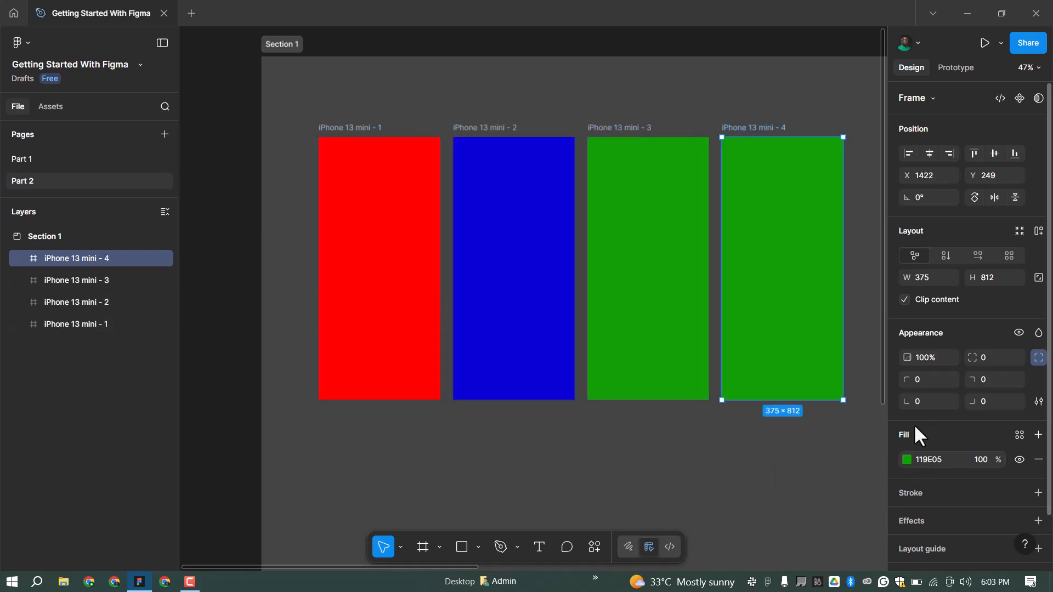
click(907, 460)
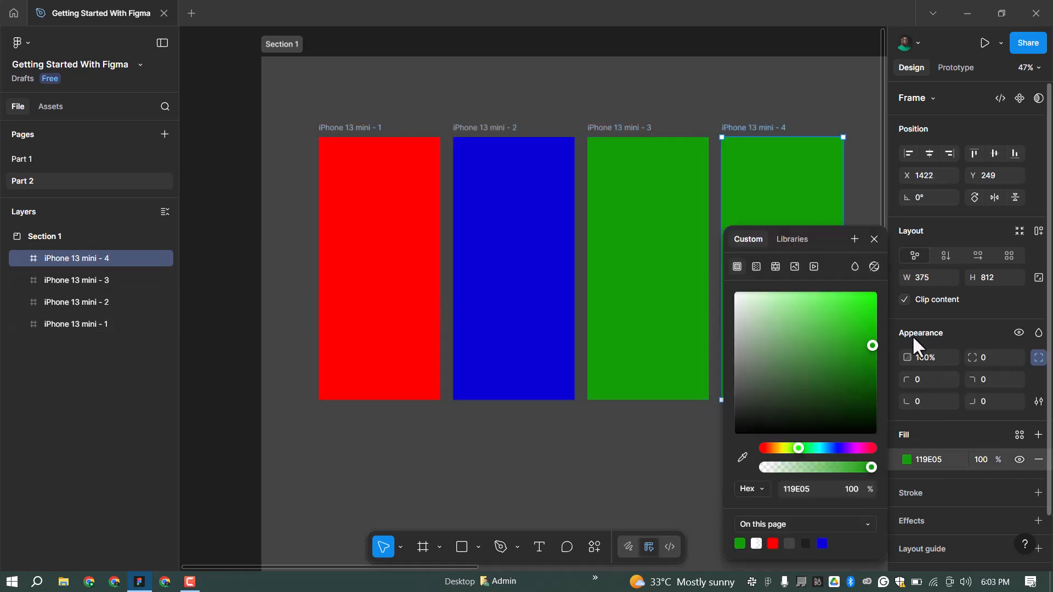
click(857, 449)
drag(871, 377, 874, 365)
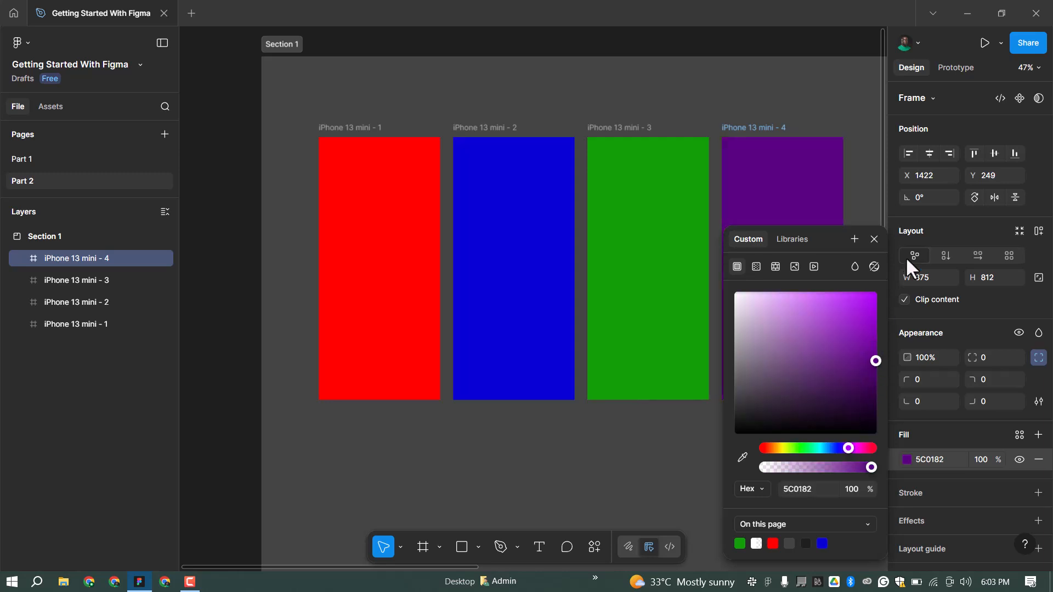
click(875, 239)
ctrl+scroll(540, 157, down, 1)
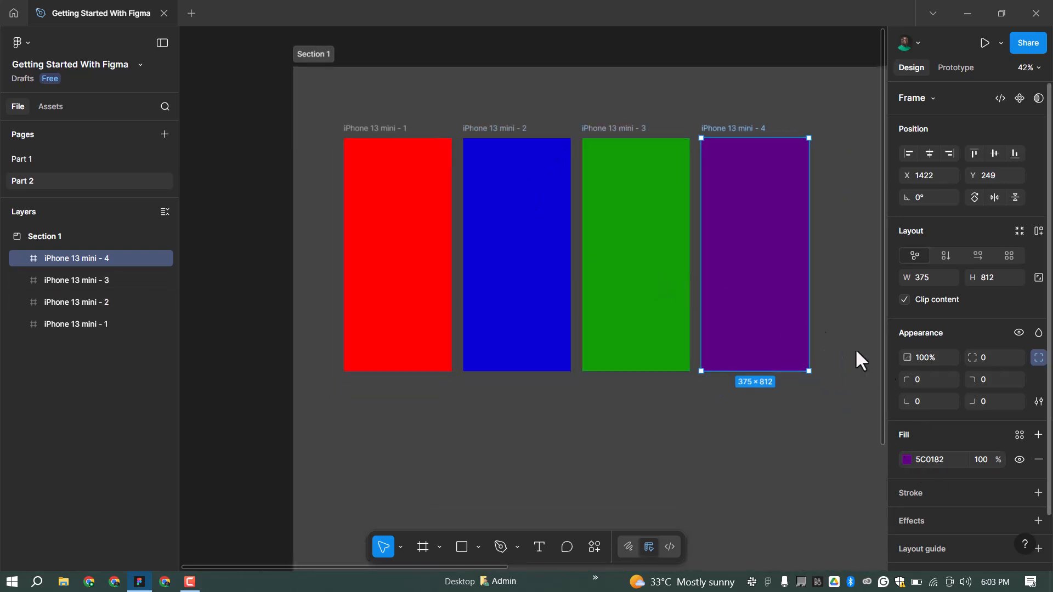
click(906, 459)
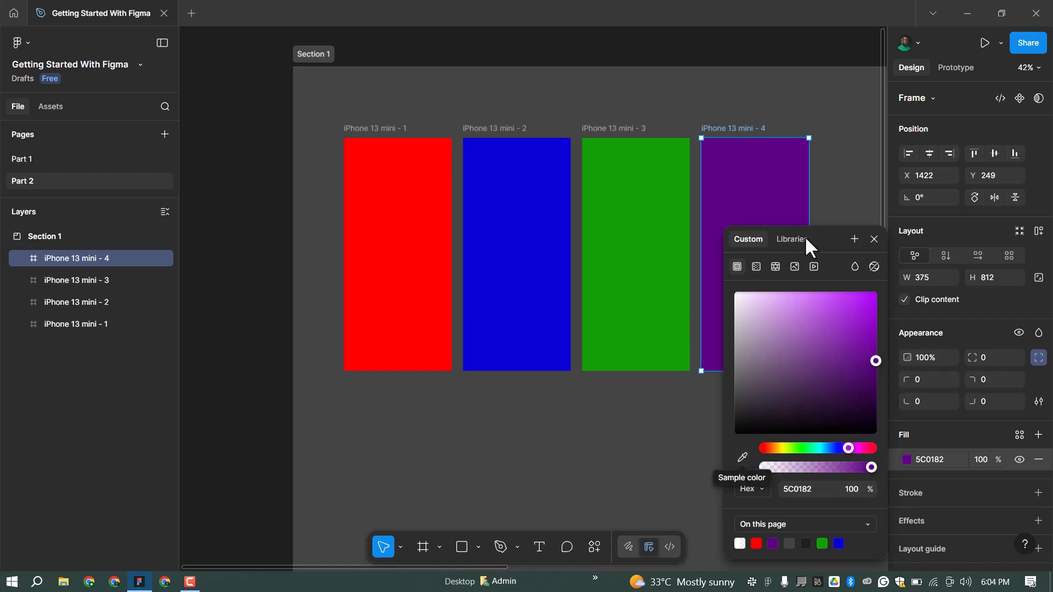
click(858, 199)
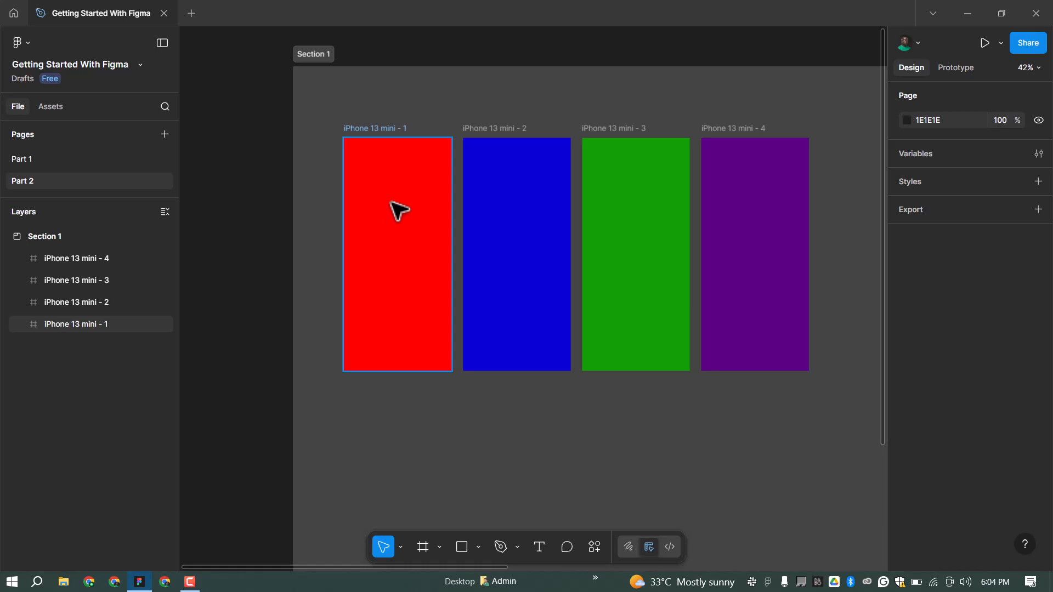
click(544, 216)
click(670, 231)
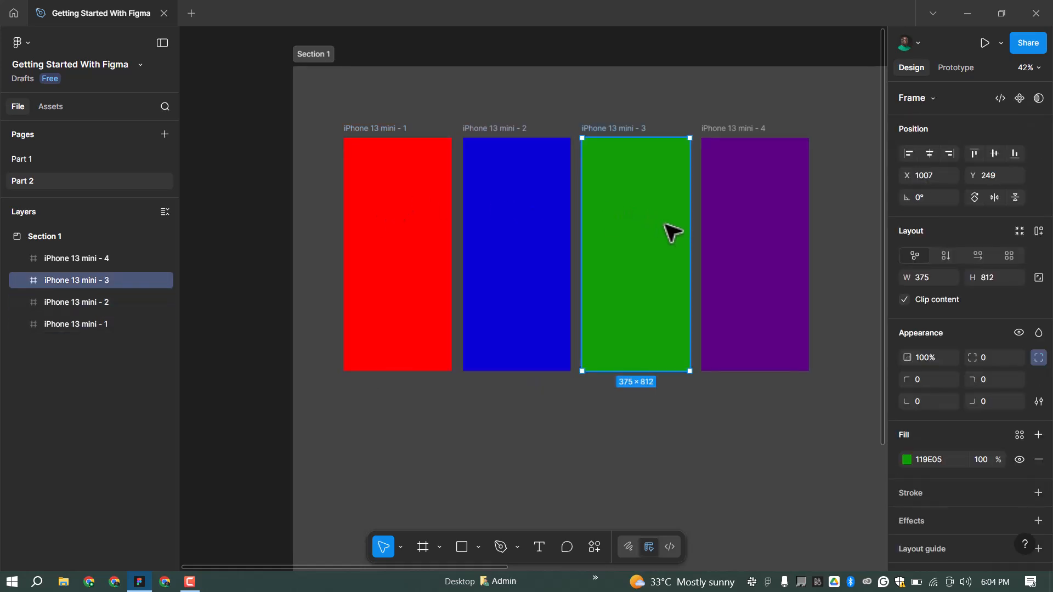
key(Tab)
Draw a frame about 406 × 373 below the row and fill it with the purple sampled from the fourth iPhone frame.
click(427, 547)
mouse_move(384, 388)
mouse_down()
mouse_move(498, 477)
mouse_move(501, 494)
mouse_move(497, 484)
mouse_up()
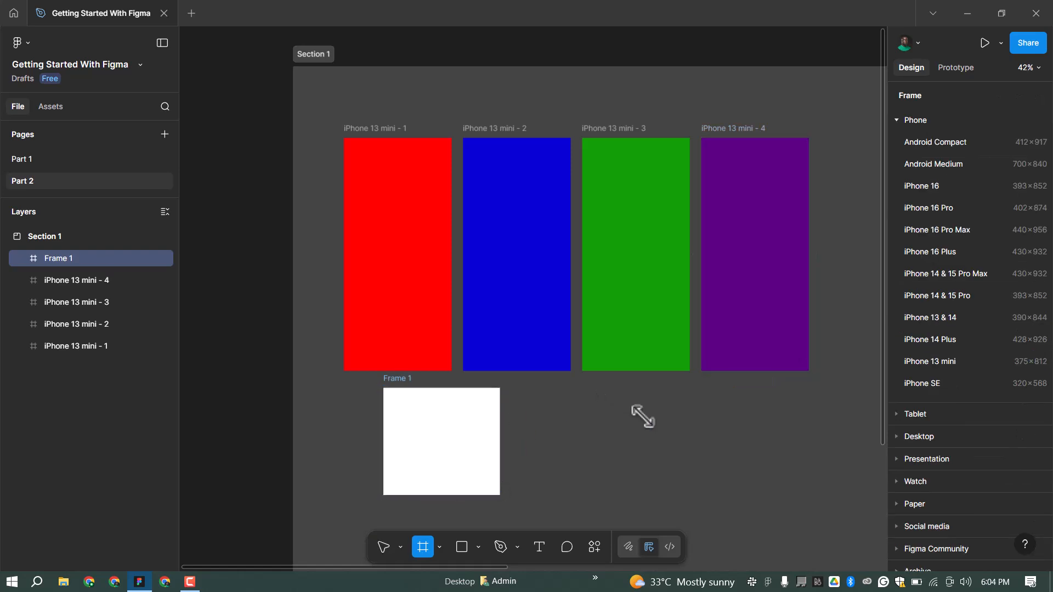
click(464, 444)
click(456, 432)
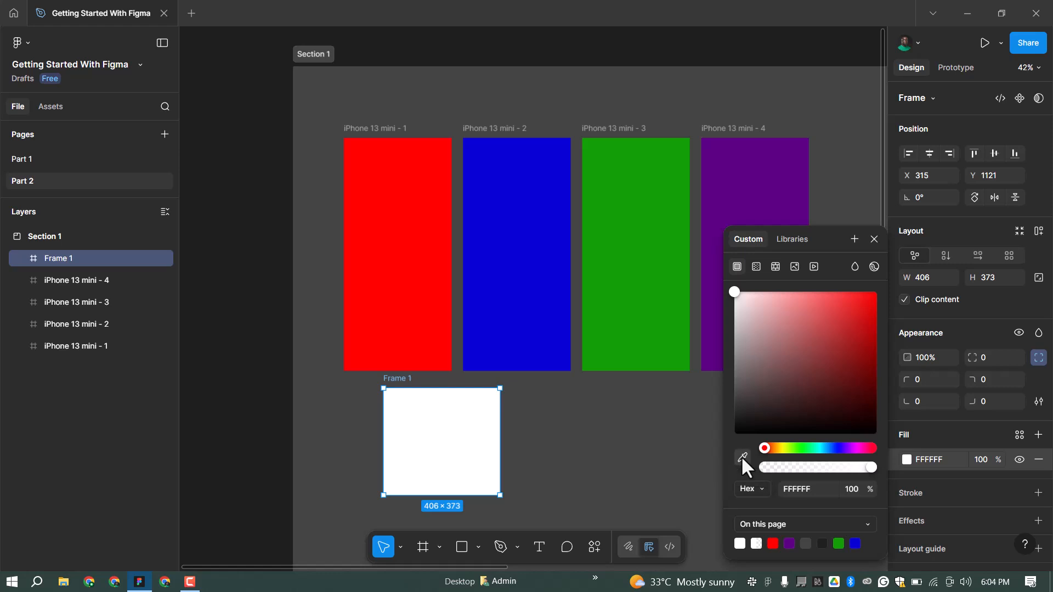
click(743, 457)
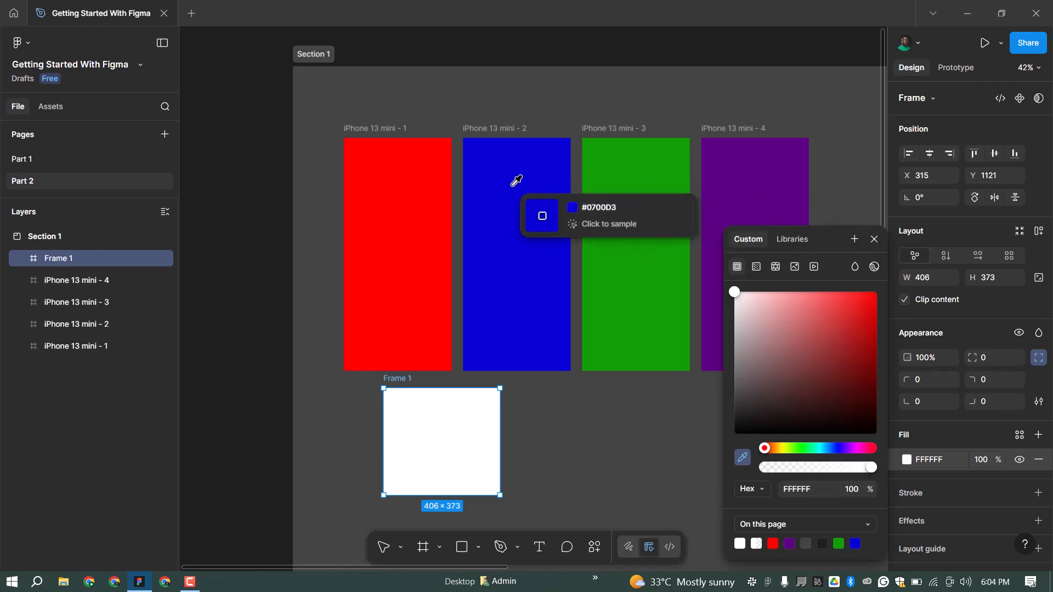
click(764, 181)
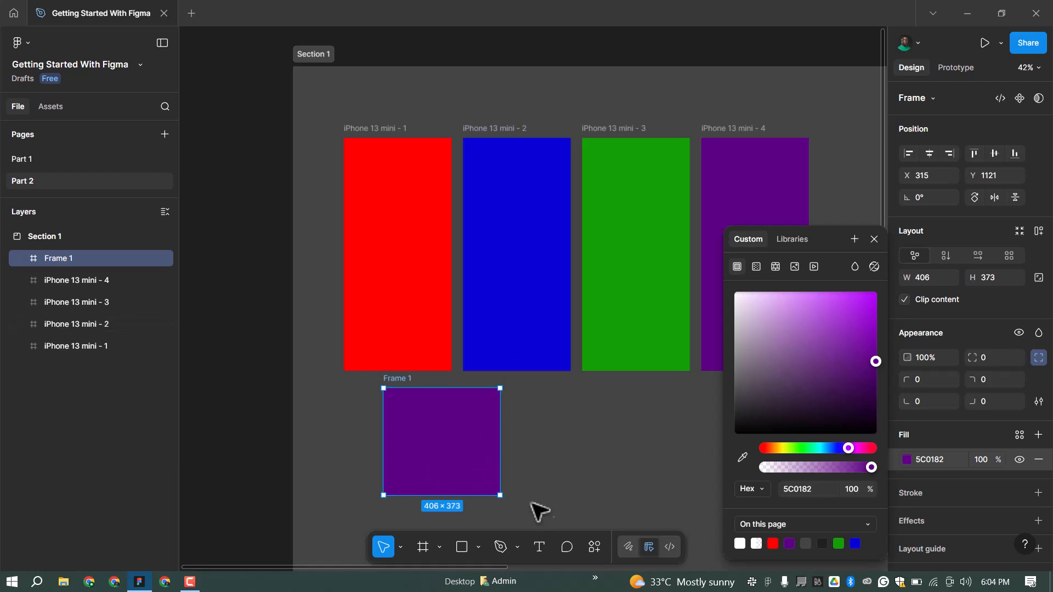
Examine the available colour formats and the hex code of the small frame's fill.
scroll(500, 485, up, 3)
scroll(457, 169, down, 2)
scroll(463, 354, up, 2)
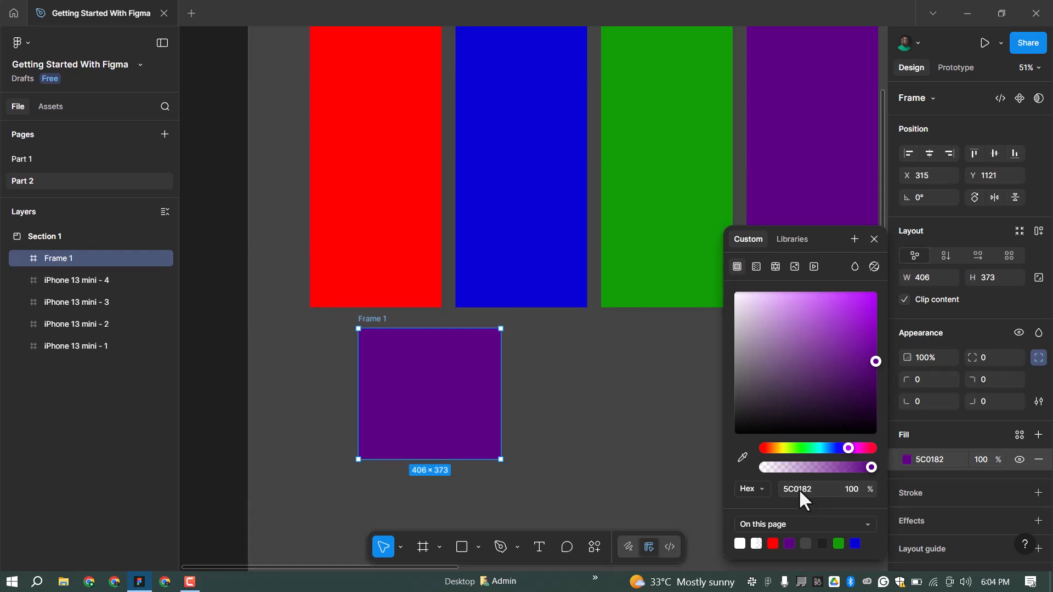
click(763, 489)
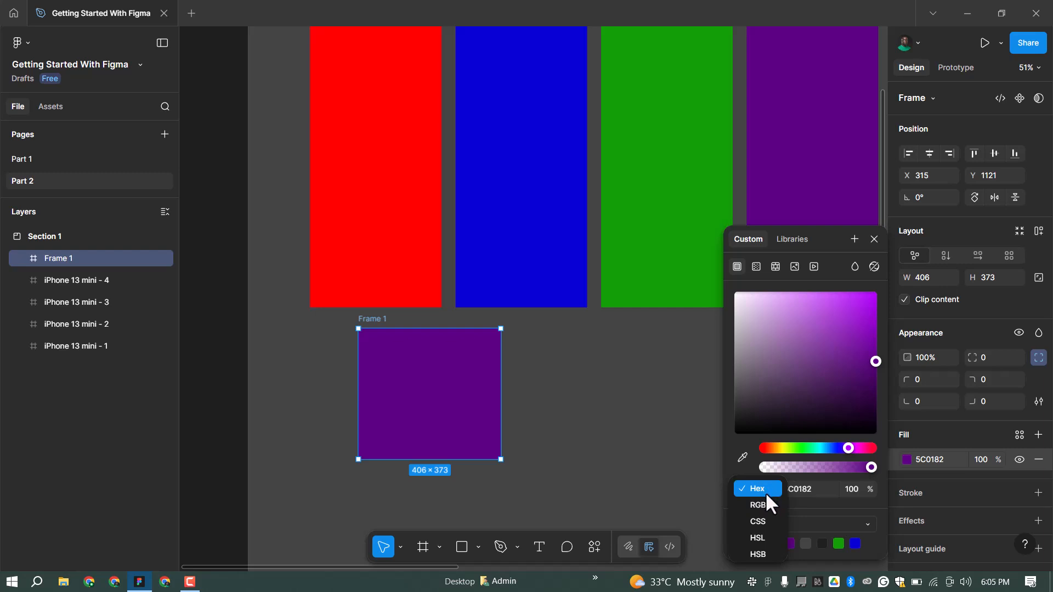
click(810, 491)
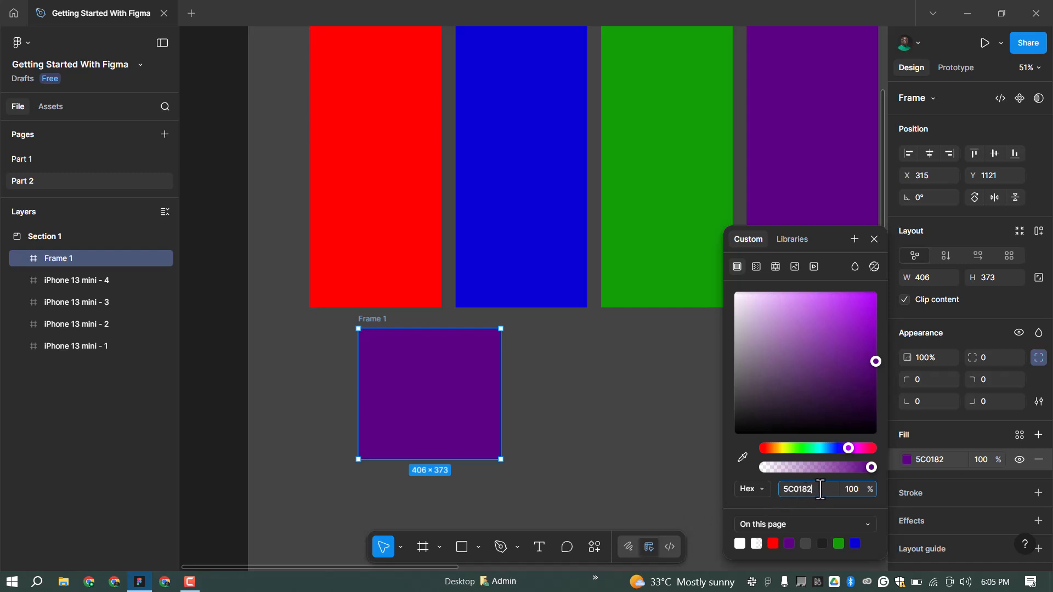
Look up the blue frame's hex code and set the small frame's fill to the same 0700D3.
click(520, 190)
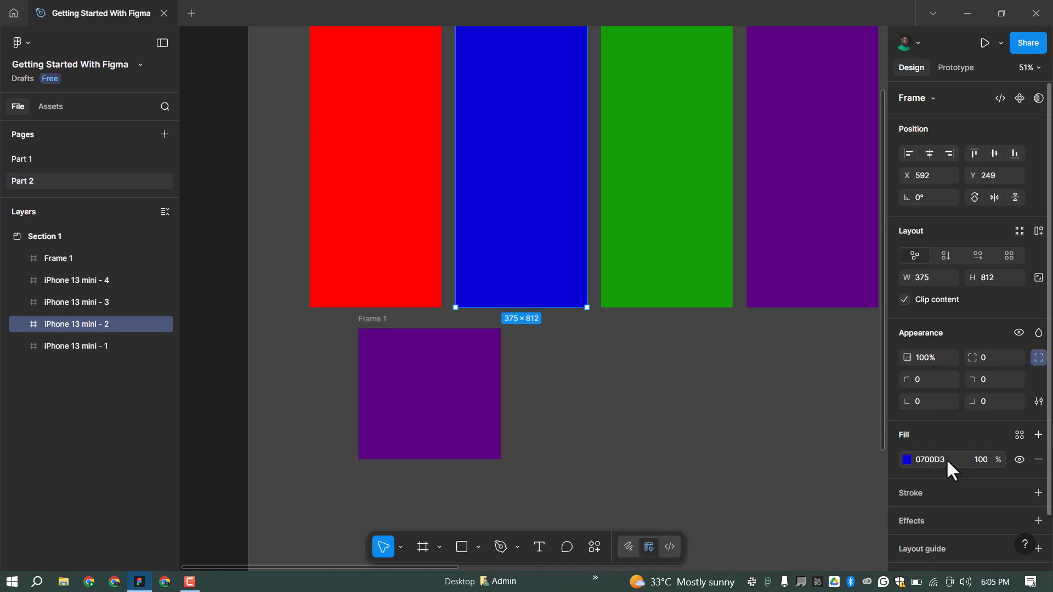
click(477, 421)
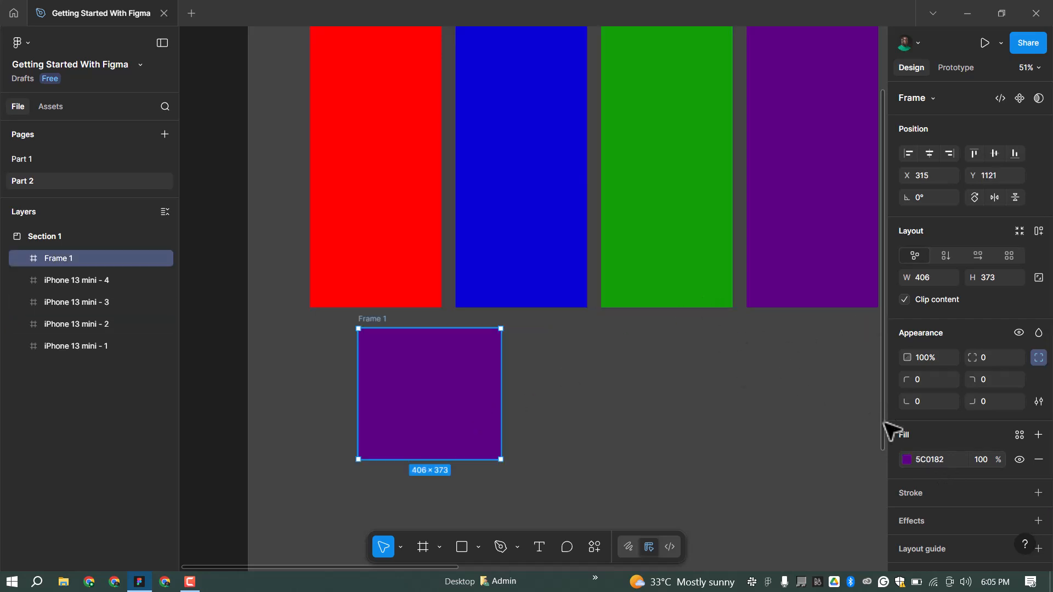
click(907, 460)
click(806, 489)
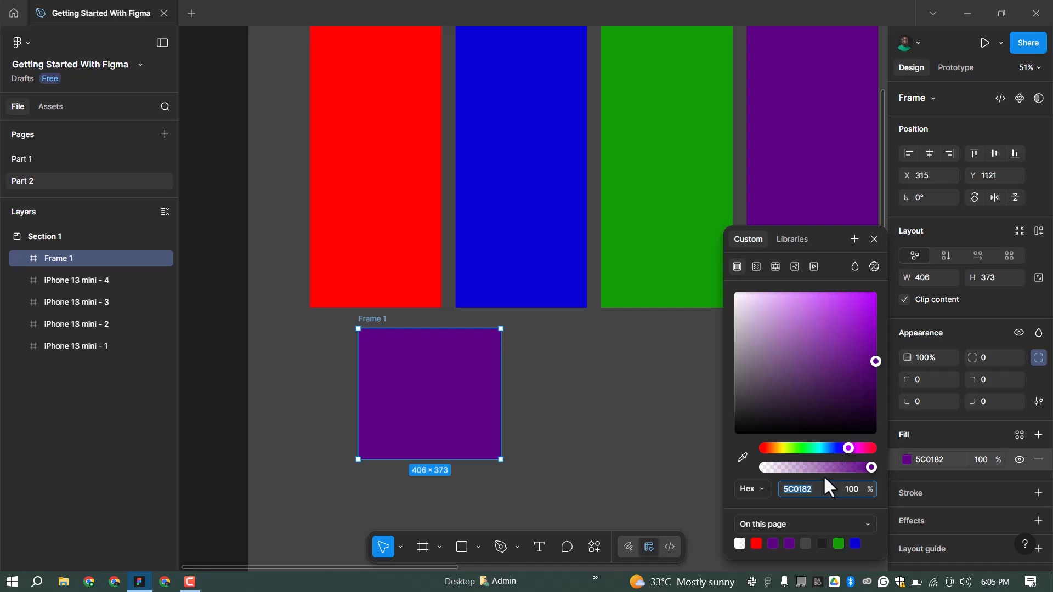
text(0700d3)
key(Return)
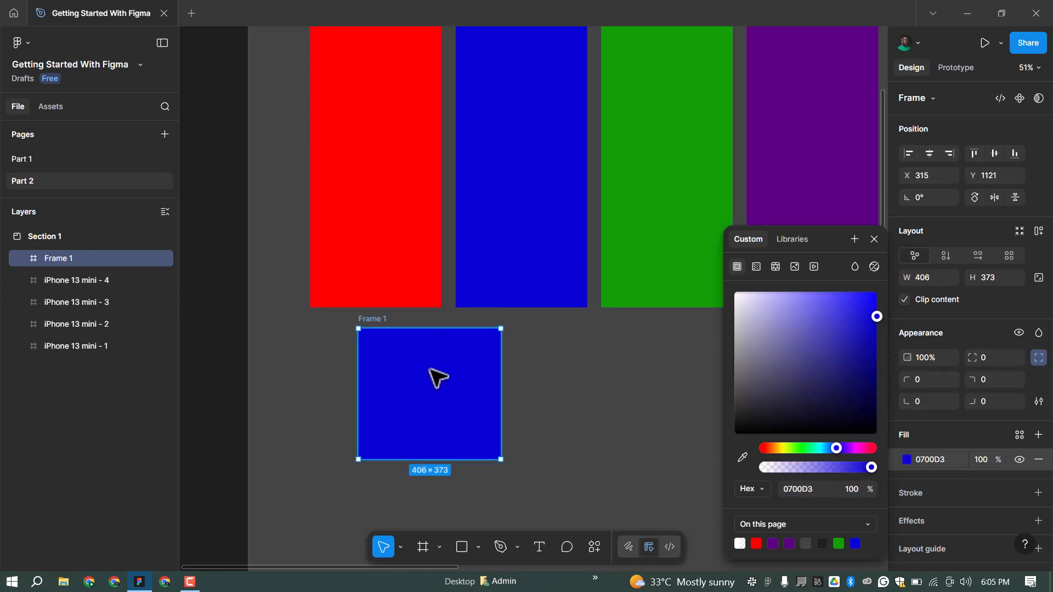
Try 40% opacity for the small frame's fill and raise it to 70%.
click(854, 490)
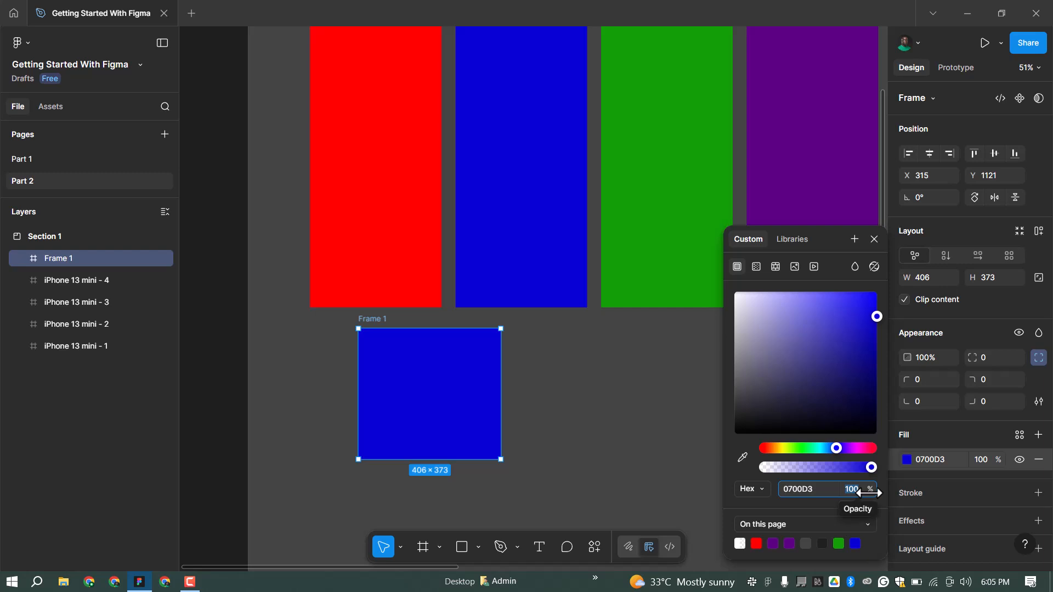
text(40)
key(Return)
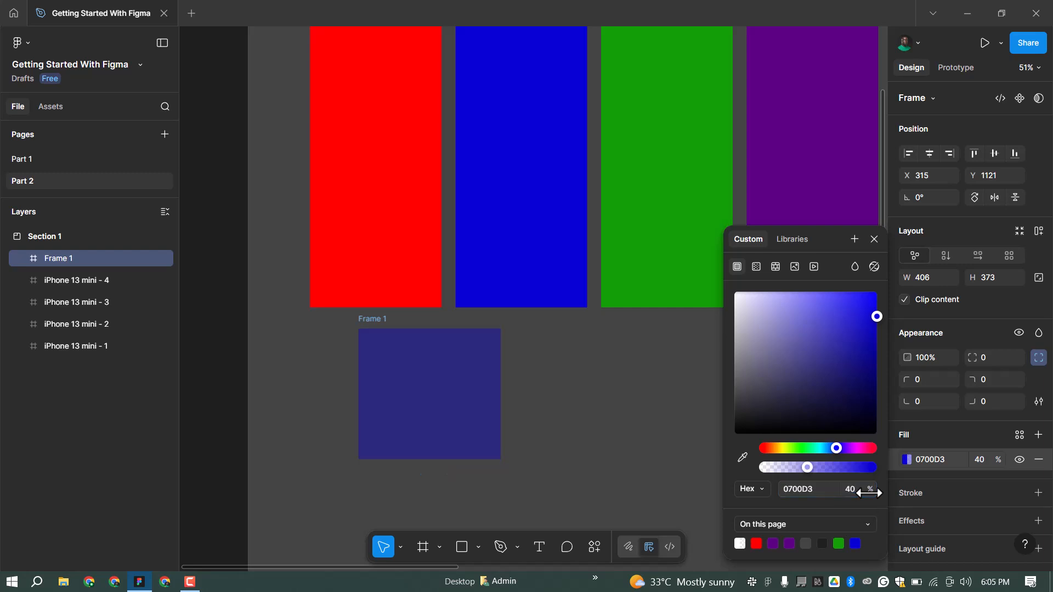
click(863, 492)
text(70)
key(Return)
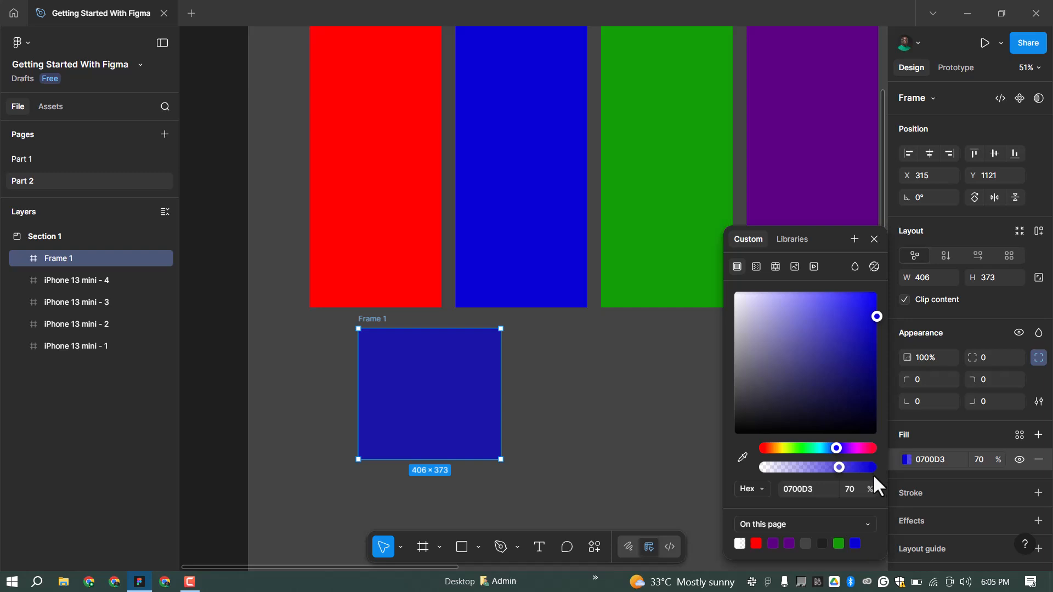
Recolour the small frame with the page's green, purple and blue swatches, finishing on the purple 5C0182.
click(839, 543)
click(772, 543)
click(855, 545)
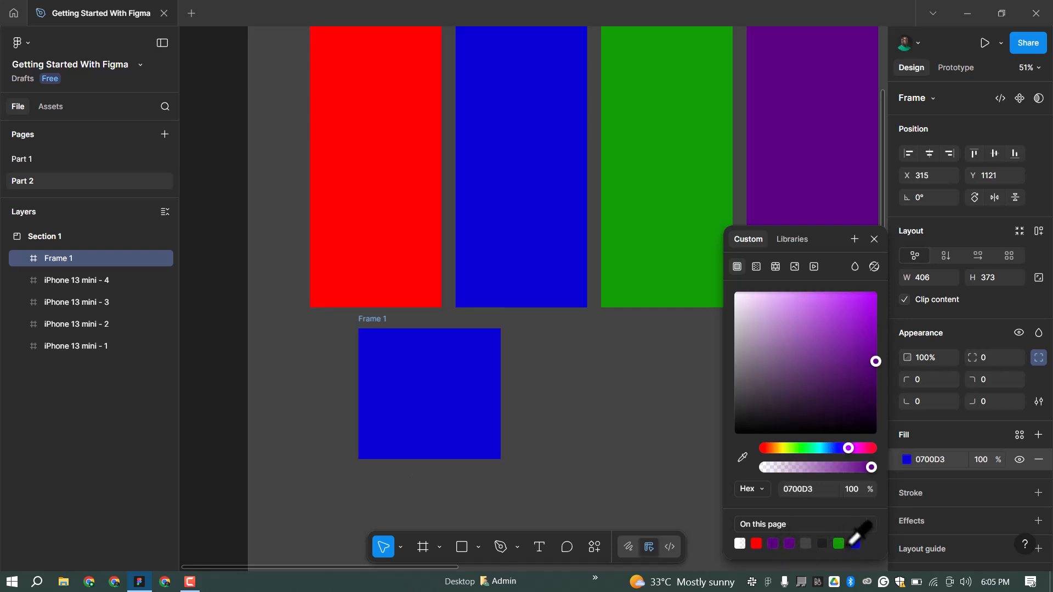
click(790, 544)
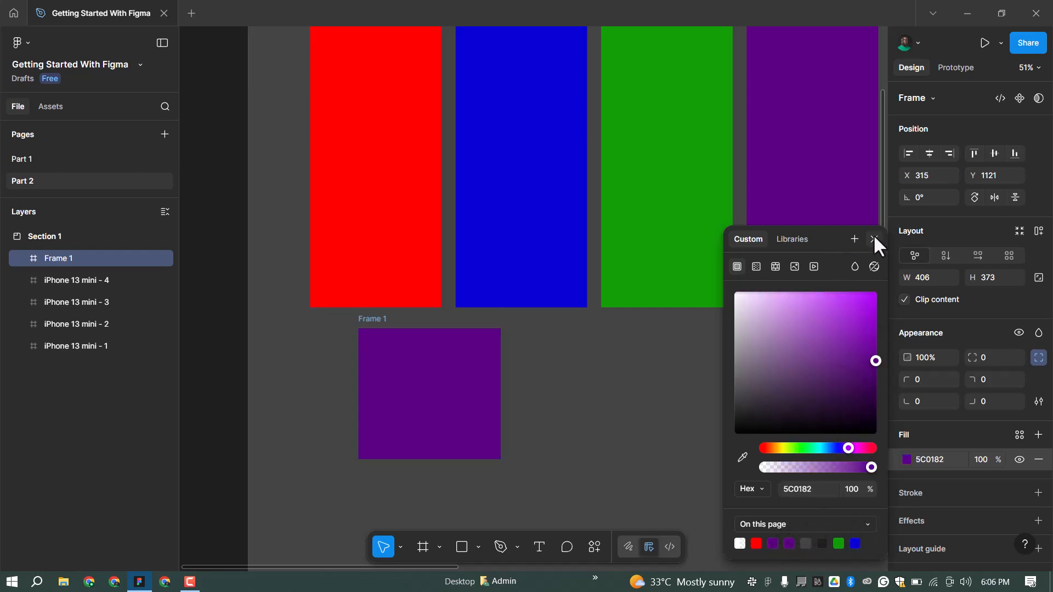
click(874, 240)
Delete the red, blue and green iPhone 13 mini frames from the section.
scroll(624, 273, down, 5)
click(613, 243)
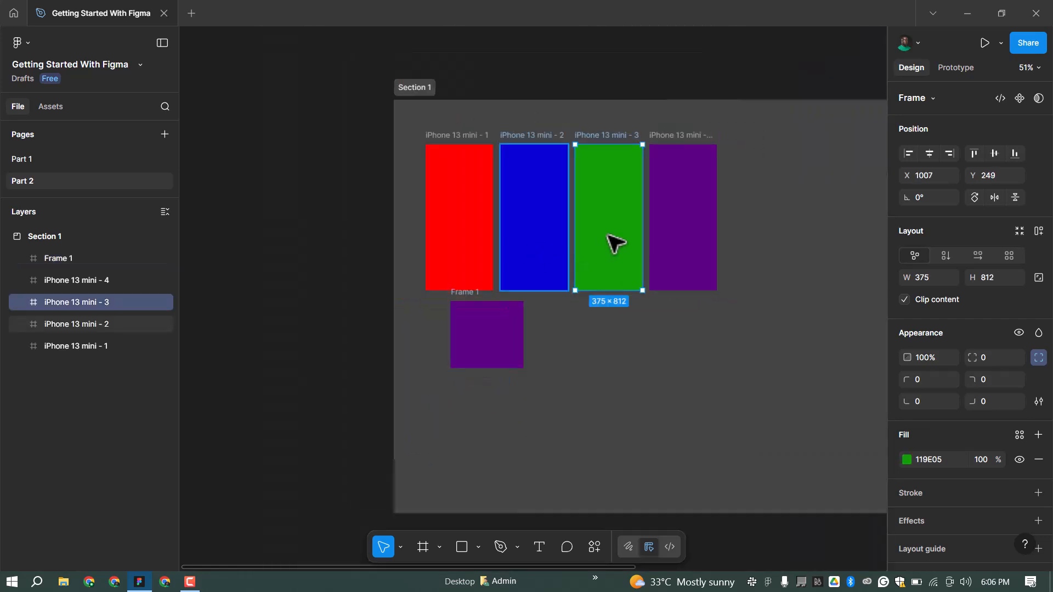
shift+click(545, 251)
shift+click(483, 248)
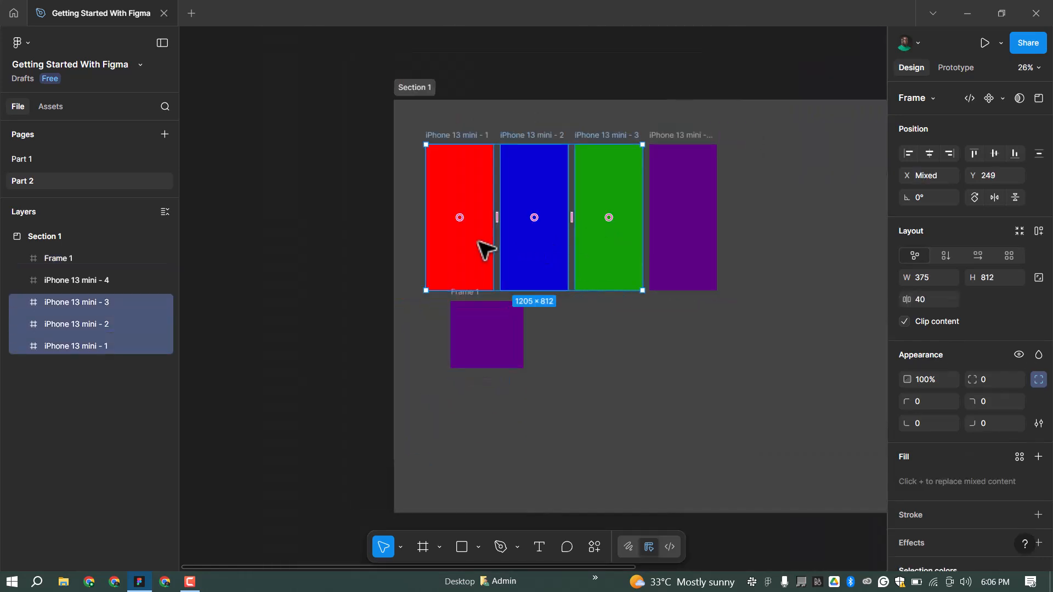
key(Delete)
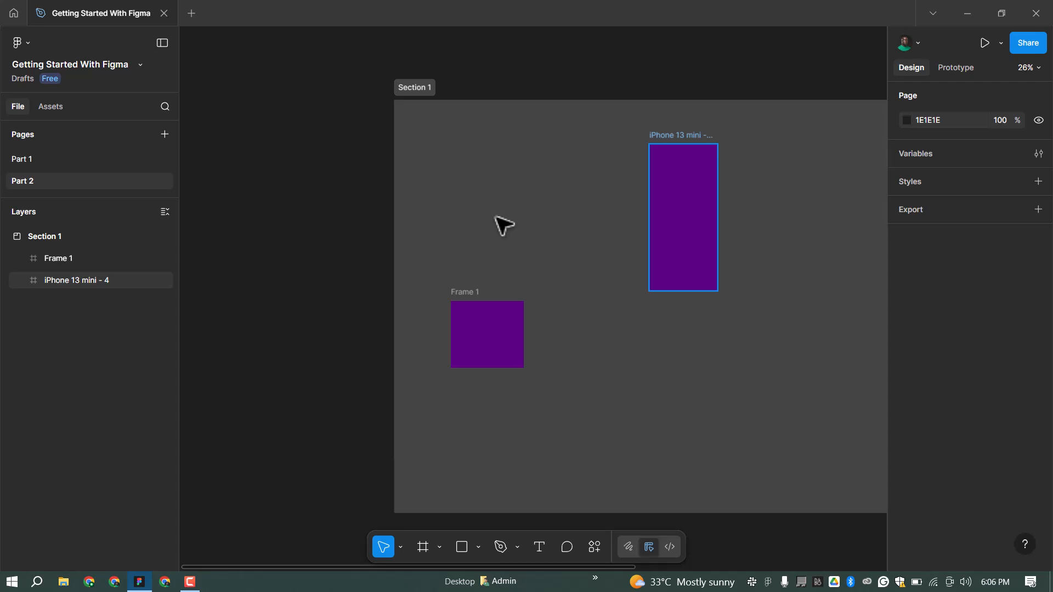
Move the purple iPhone 13 mini frame toward the section's left edge and delete the small Frame 1.
drag(684, 226, 482, 228)
drag(506, 329, 508, 326)
click(509, 328)
key(Delete)
scroll(470, 183, up, 3)
scroll(533, 112, up, 1)
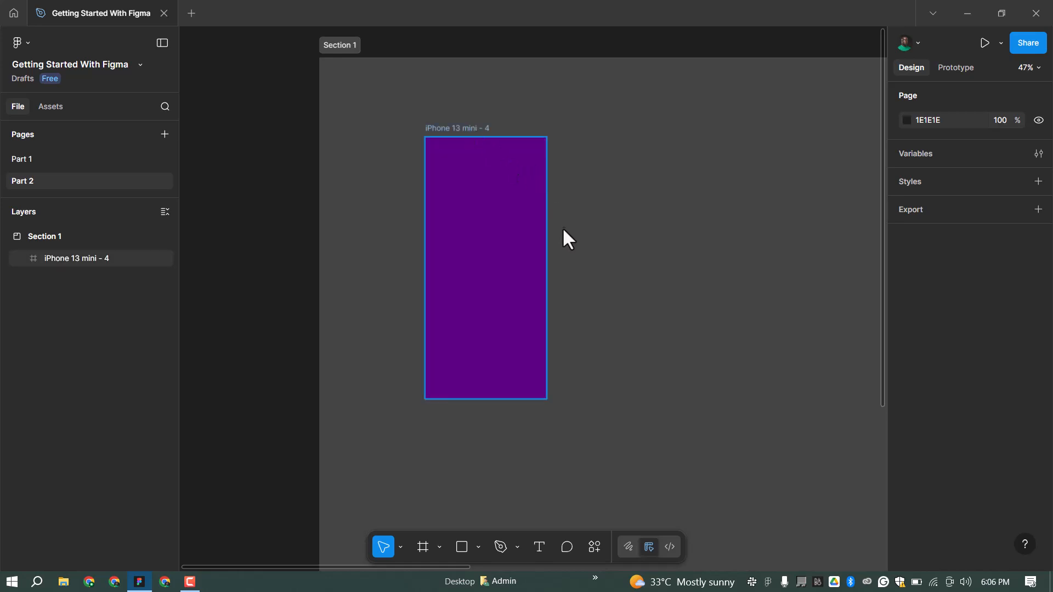
Widen the purple iPhone frame to about 1029, keeping its height.
click(548, 231)
drag(548, 231, 757, 233)
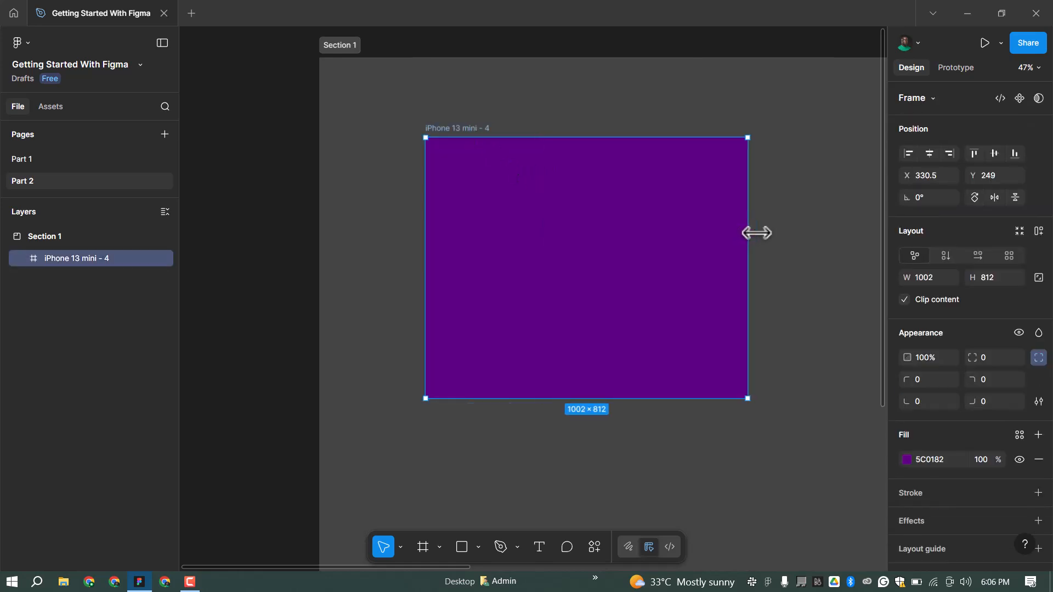
scroll(544, 130, down, 1)
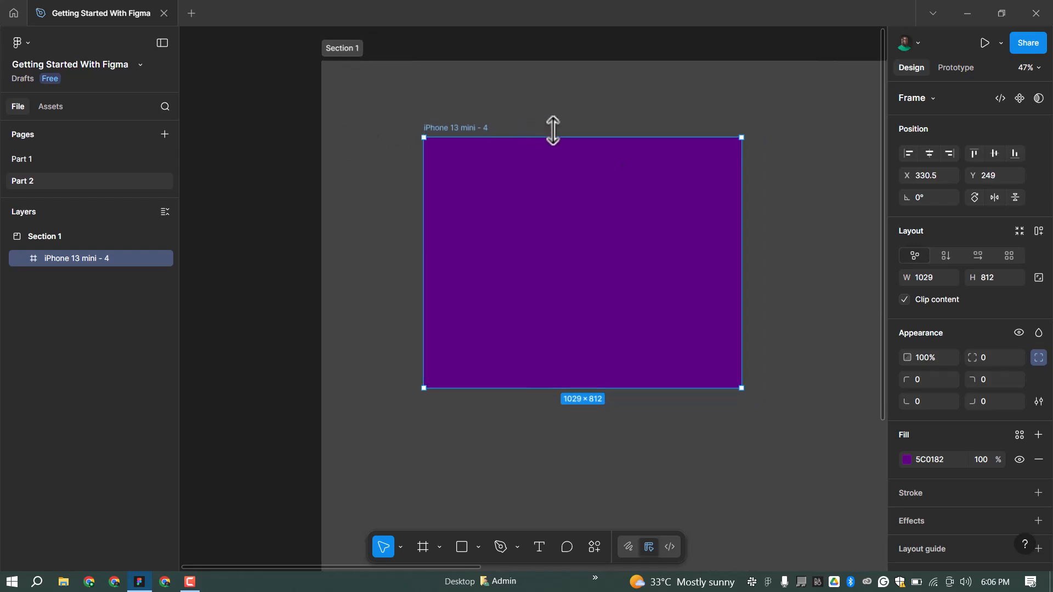
Set the widened frame's fill to white, FFFFFF.
scroll(544, 130, down, 5)
click(943, 459)
text(ffffff)
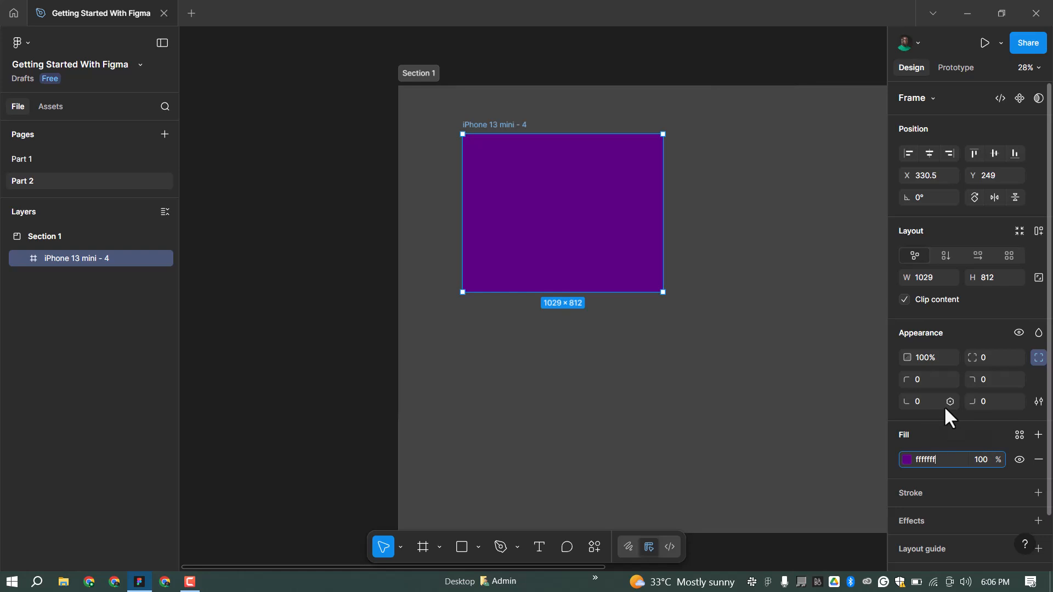
click(817, 223)
scroll(573, 189, up, 1)
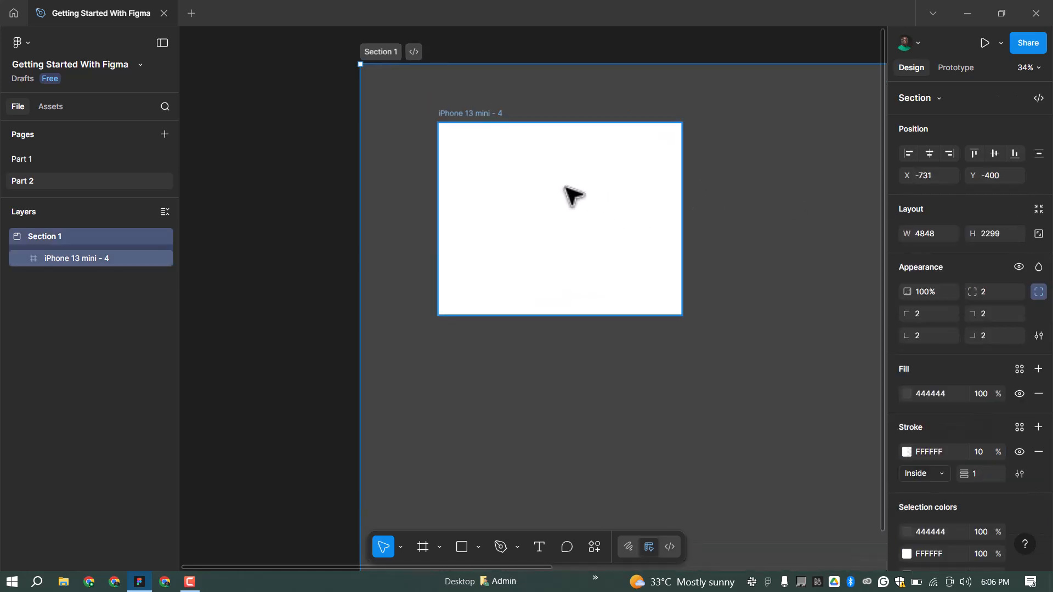
Move the white frame out of Section 1 onto the empty canvas to its left.
scroll(713, 217, down, 6)
drag(653, 203, 435, 199)
scroll(435, 199, up, 2)
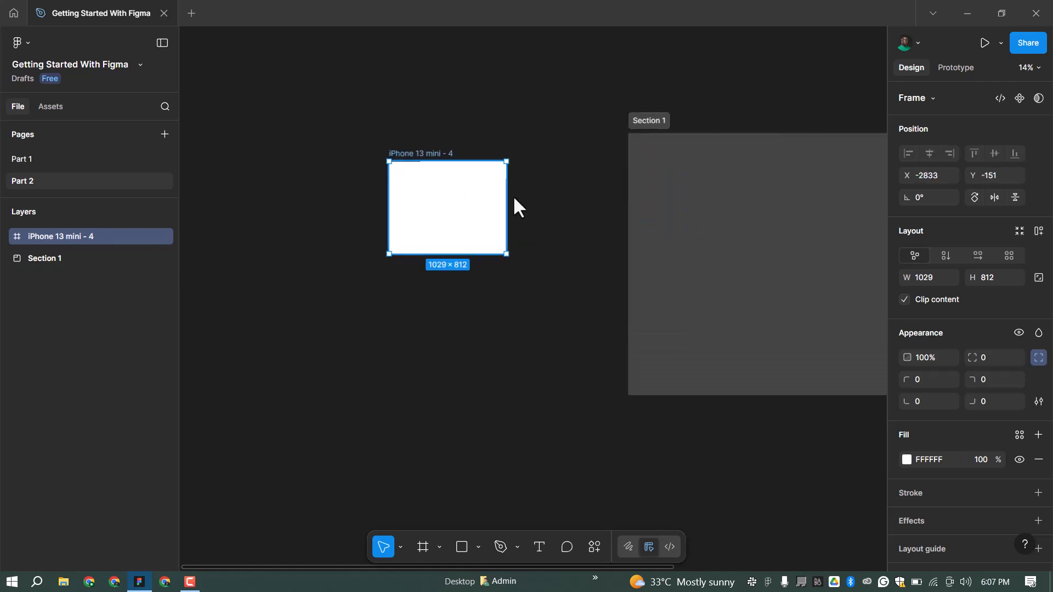
Enlarge the white frame to about 2102 × 1855 and shift it left, clear of Section 1.
scroll(515, 206, up, 2)
drag(521, 199, 643, 205)
drag(472, 279, 482, 458)
drag(643, 324, 702, 307)
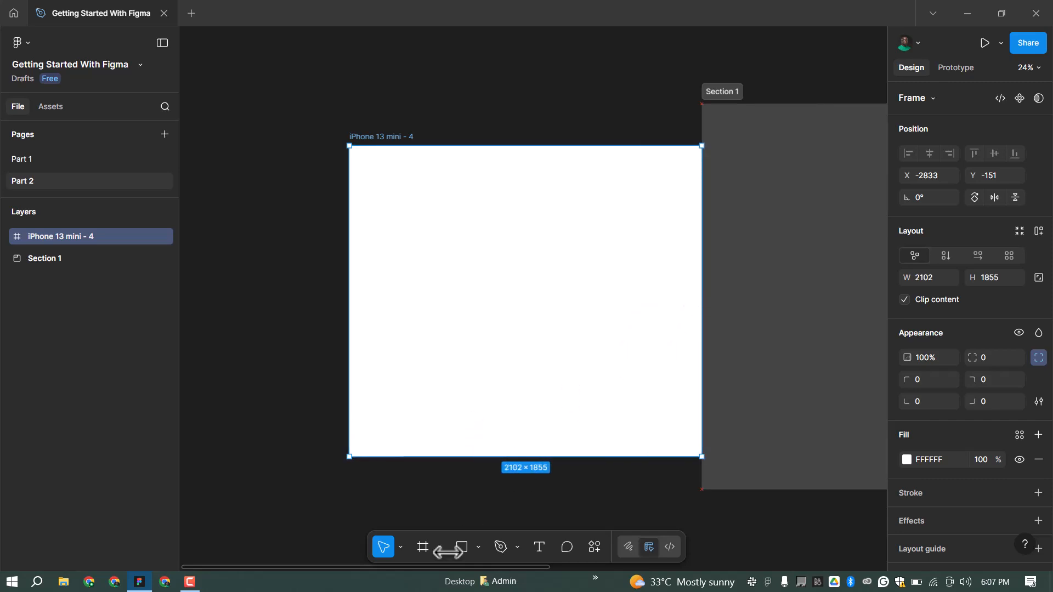
drag(505, 364, 463, 357)
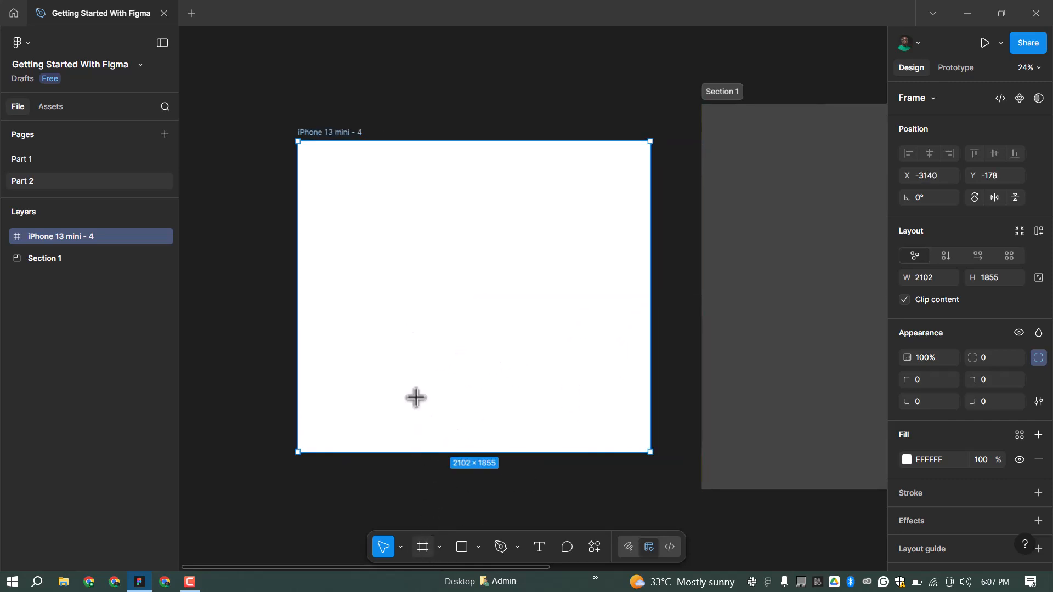
Draw a square frame about 744 × 744 inside the white frame.
key(f)
drag(368, 226, 493, 320)
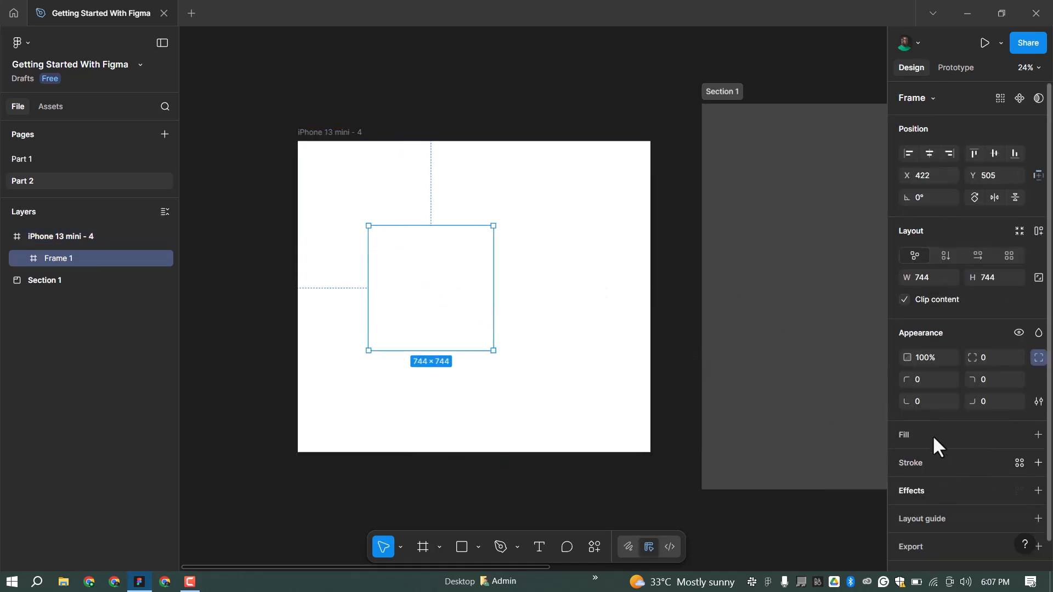
Add a fill to the 744 × 744 inner frame and set its colour to purple, 6B00C2.
click(917, 439)
click(907, 459)
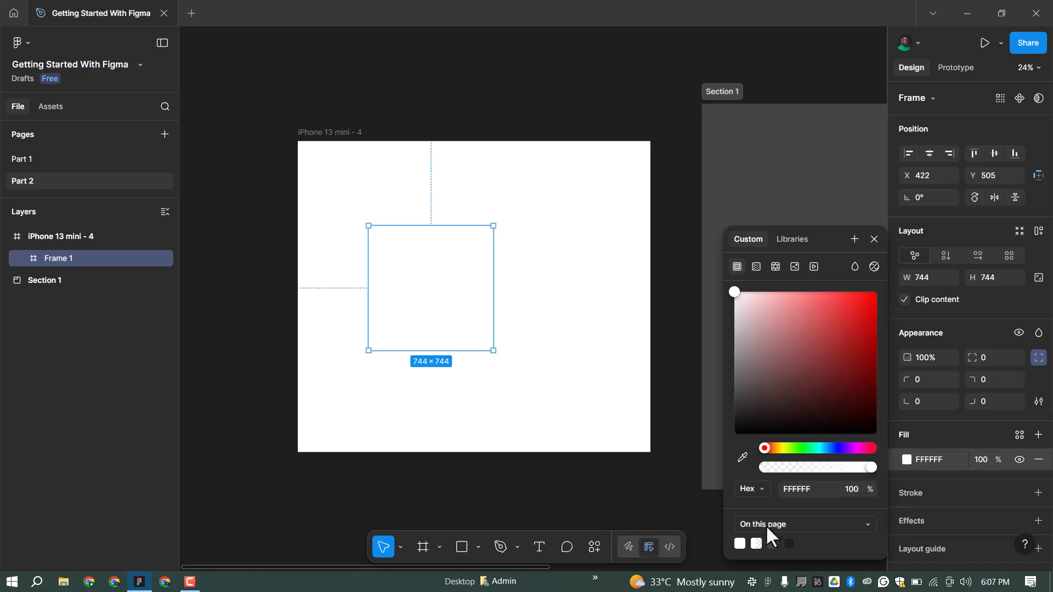
click(845, 448)
click(878, 326)
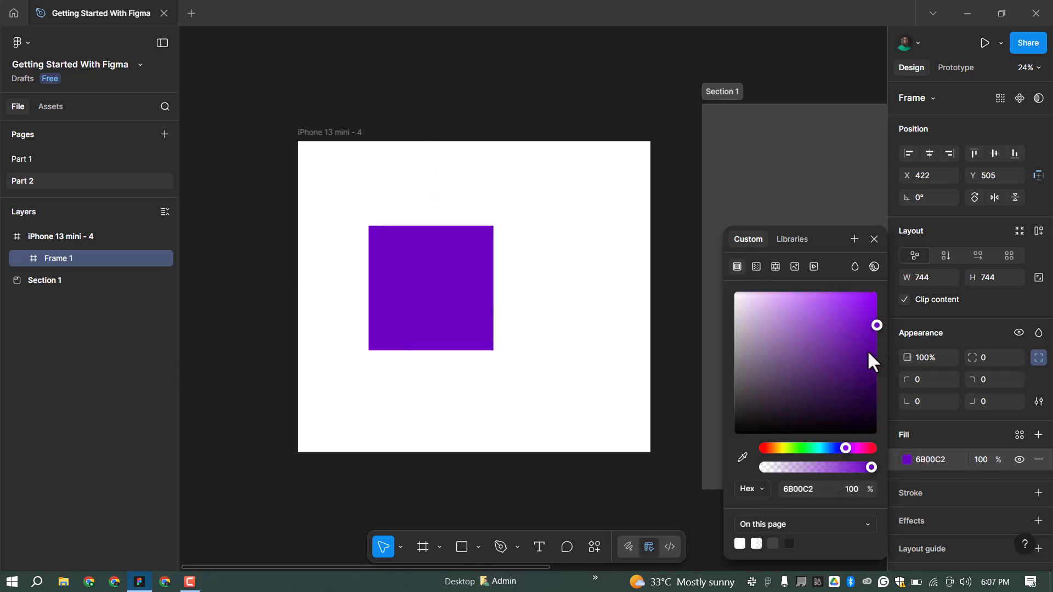
click(875, 240)
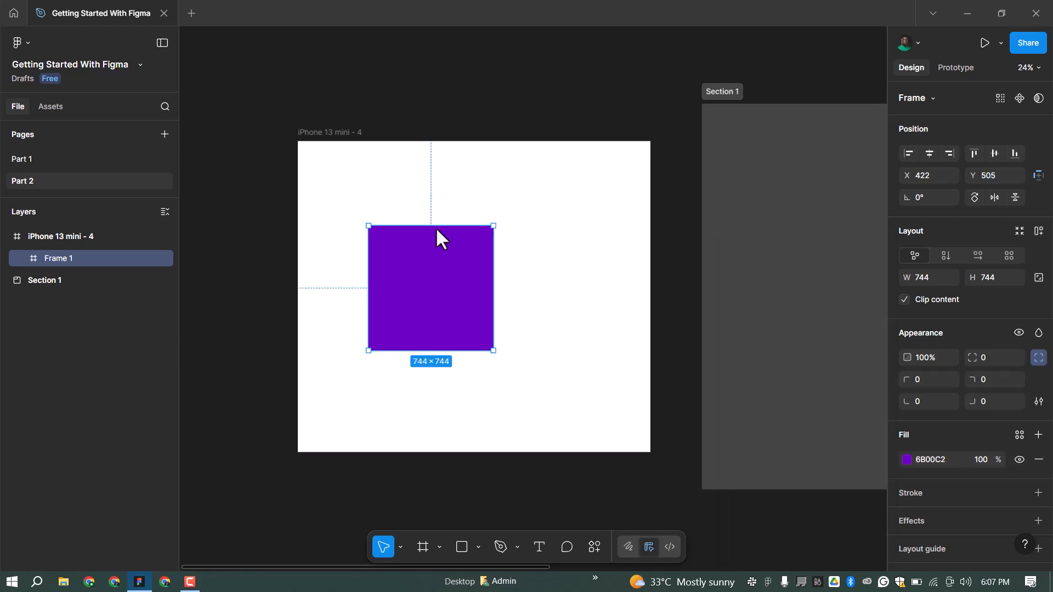
Widen the purple frame to about 1364 × 744 and centre it horizontally and vertically inside the white frame.
scroll(414, 323, up, 5)
drag(561, 258, 750, 269)
click(929, 154)
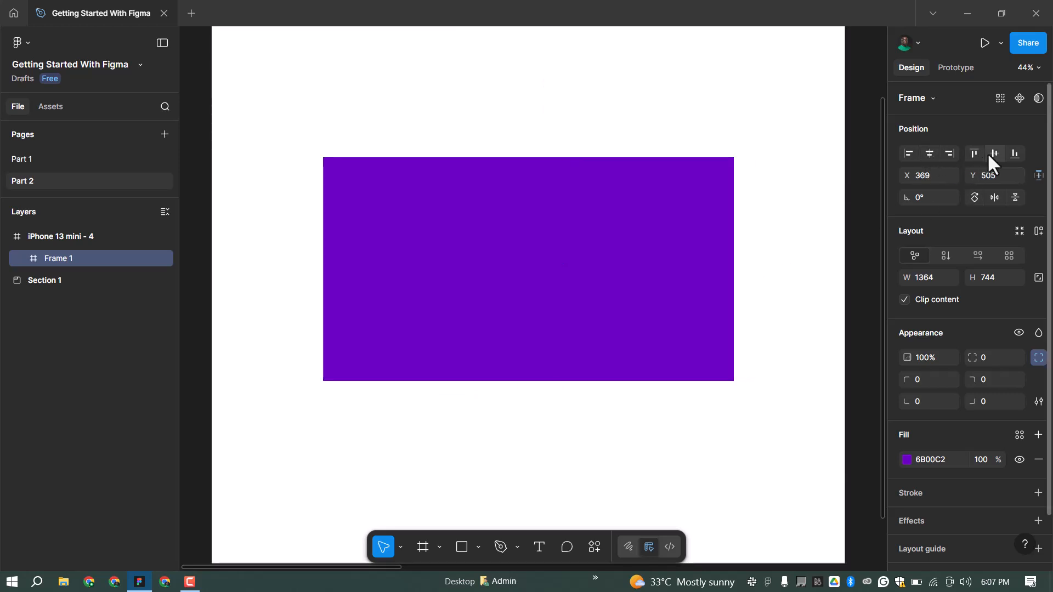
click(987, 153)
scroll(536, 231, down, 1)
scroll(510, 274, up, 1)
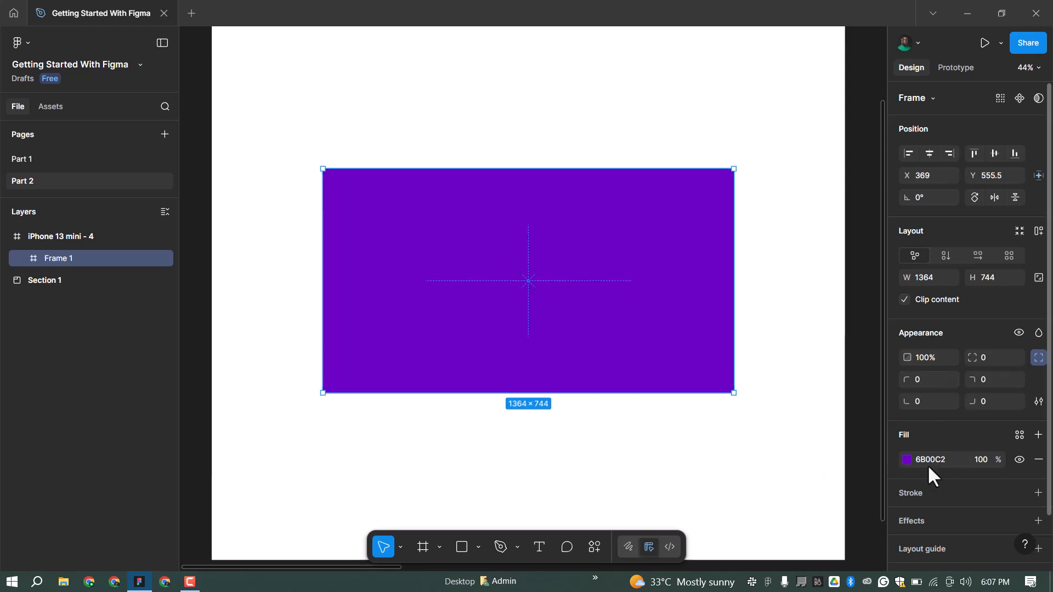
Rename the purple frame's layer as Gradient.
double_click(66, 254)
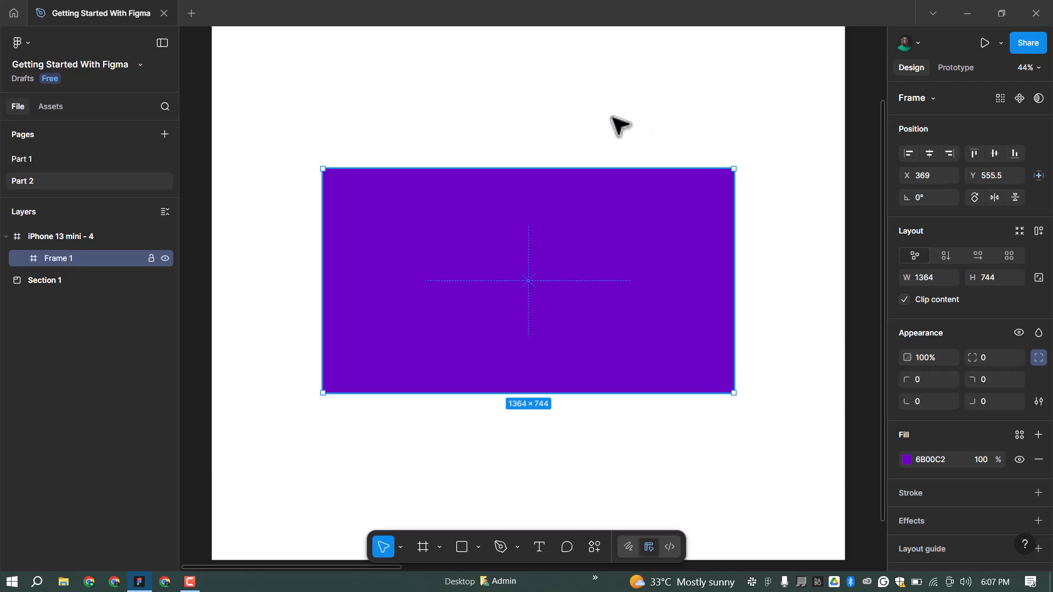
text(Gradient)
key(Return)
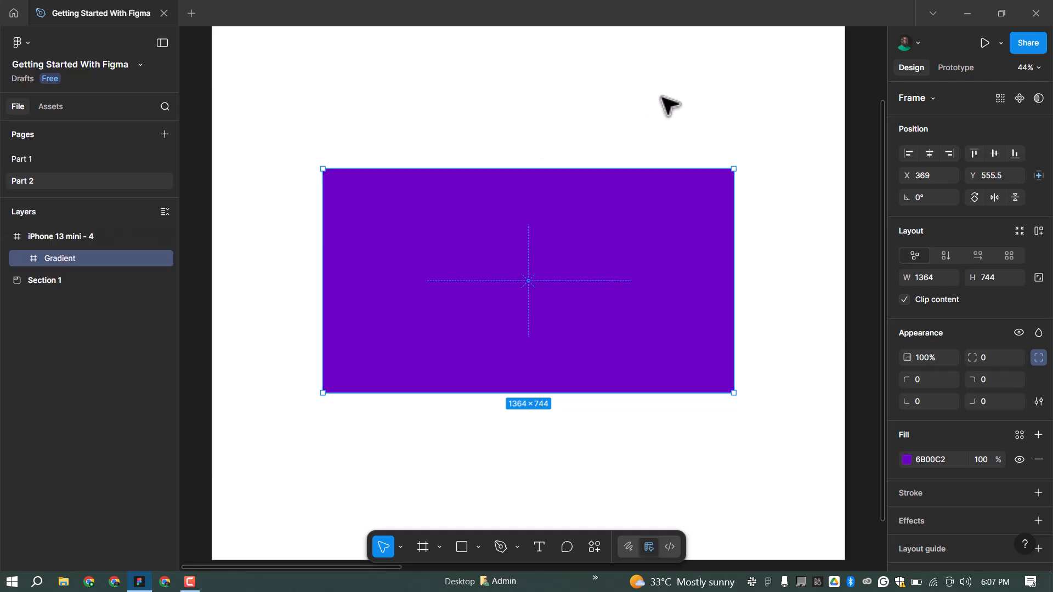
Change the Gradient frame's solid fill to a linear gradient.
click(907, 460)
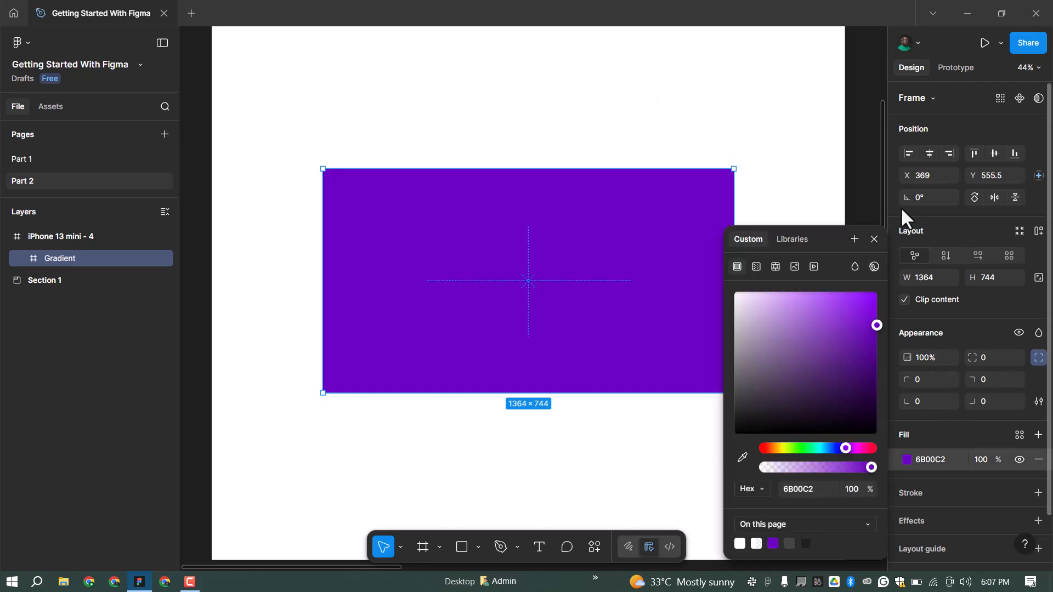
click(756, 266)
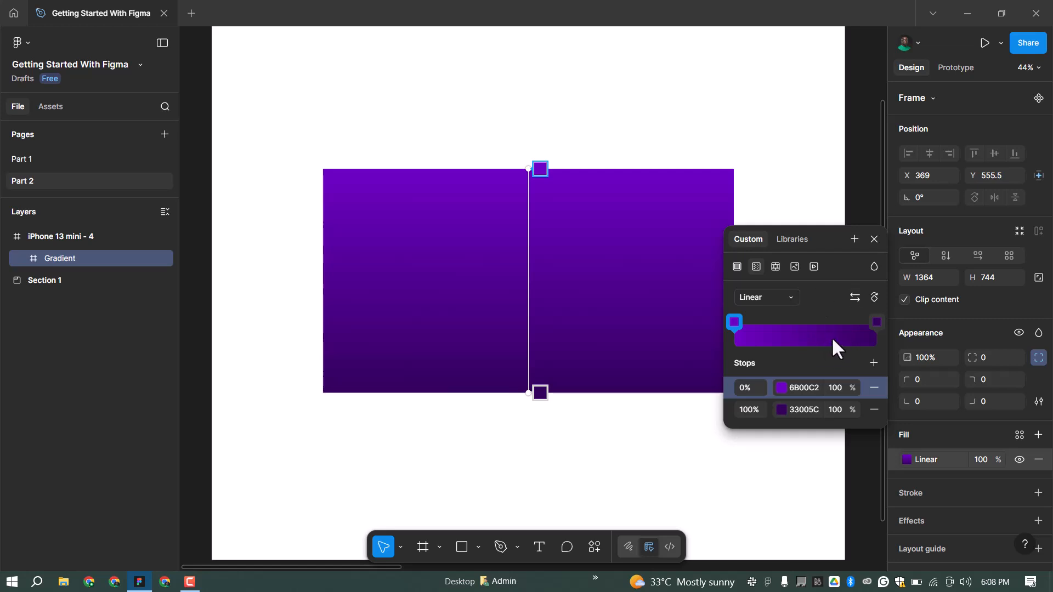
Try the Radial, Angular and Diamond gradient types on the frame's fill, ending back on Linear.
click(792, 298)
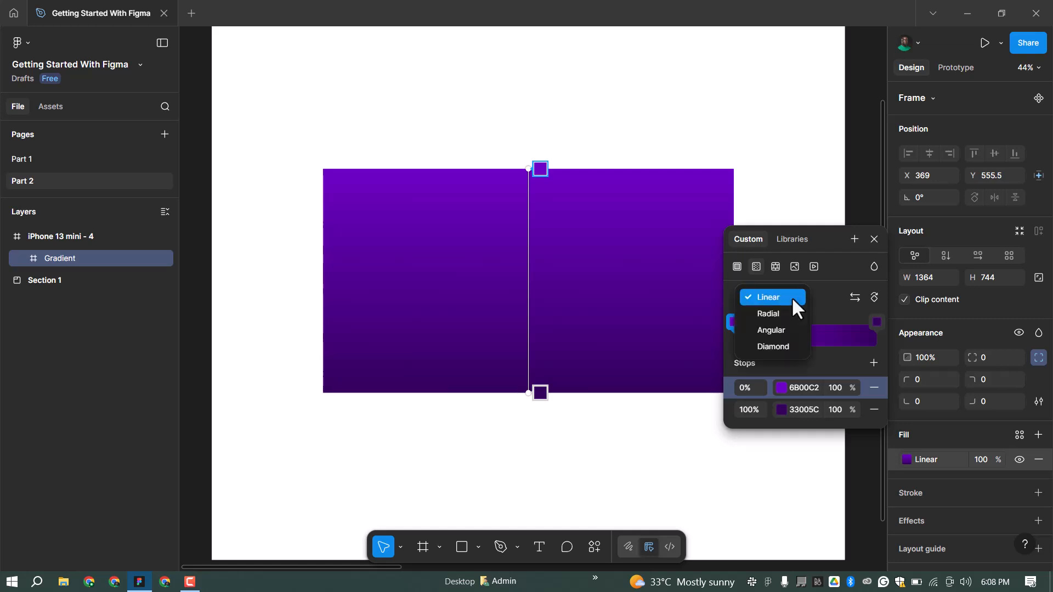
click(778, 314)
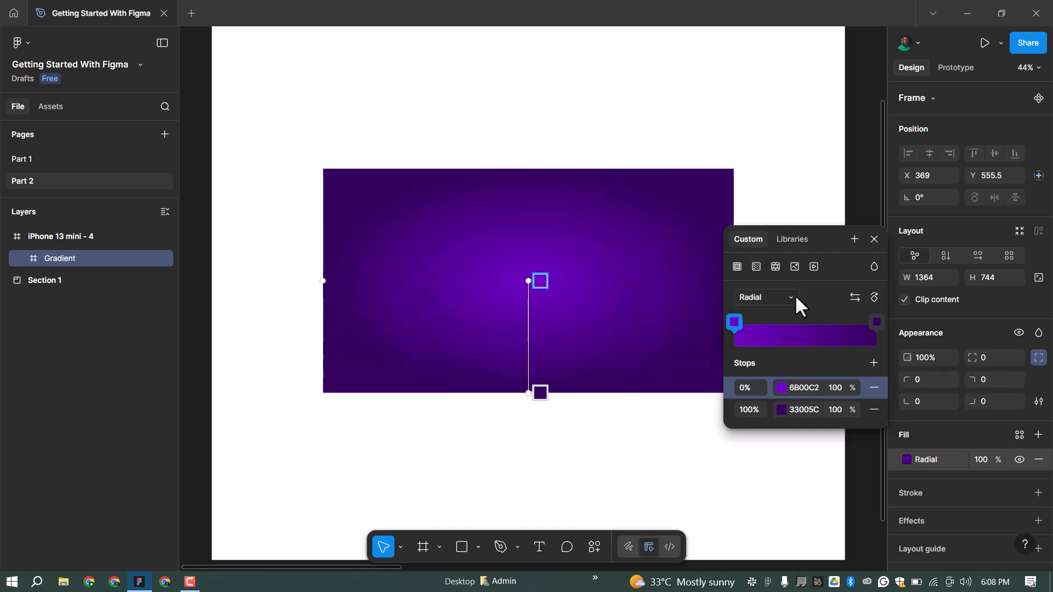
click(792, 300)
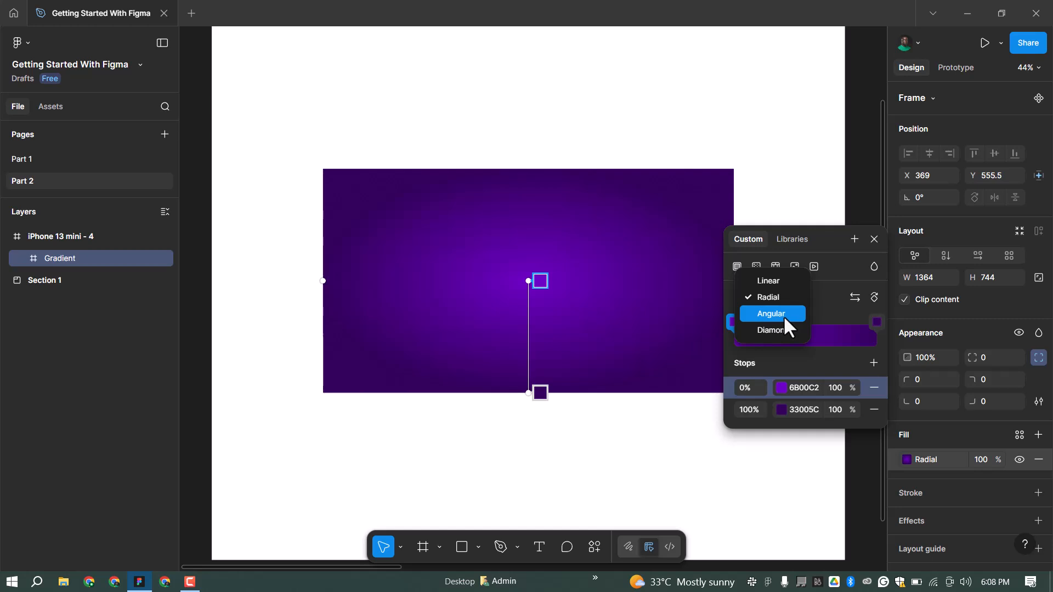
click(783, 316)
click(791, 303)
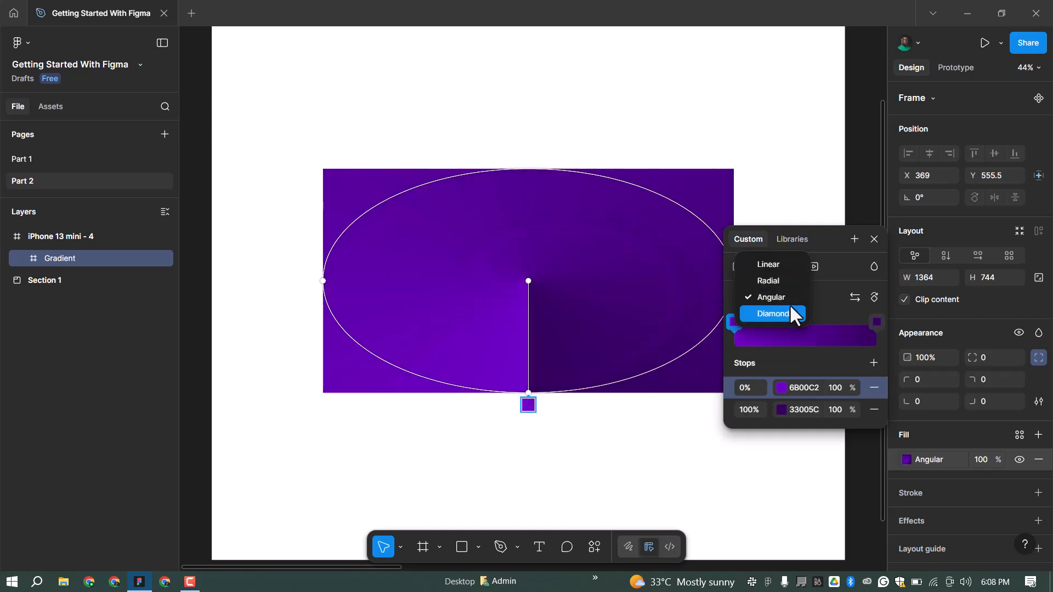
click(793, 307)
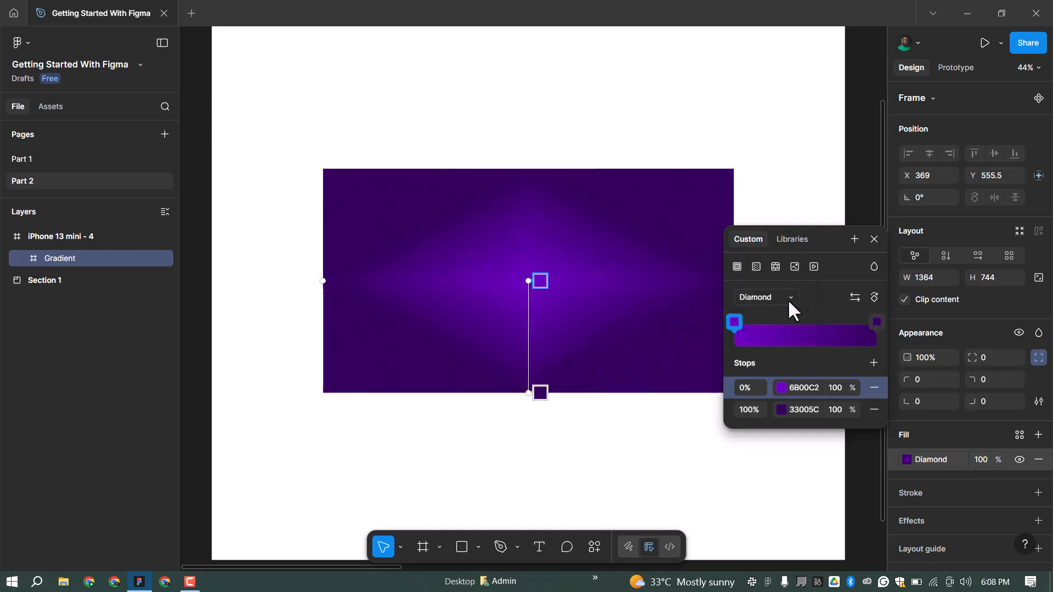
click(789, 298)
click(778, 249)
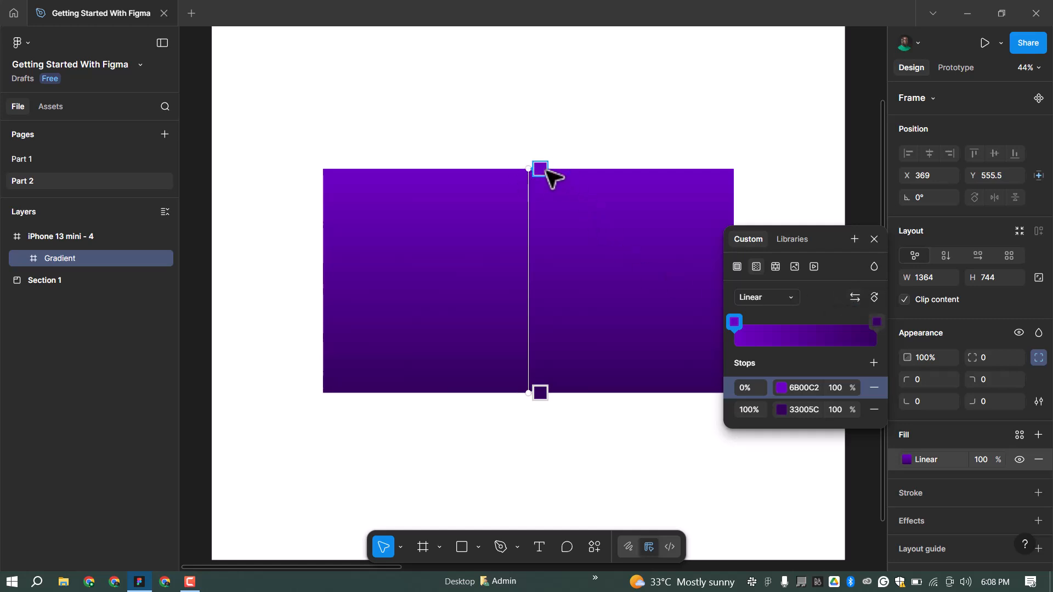
Flip the linear gradient, rotate it by 90° twice, and flip it again.
click(858, 298)
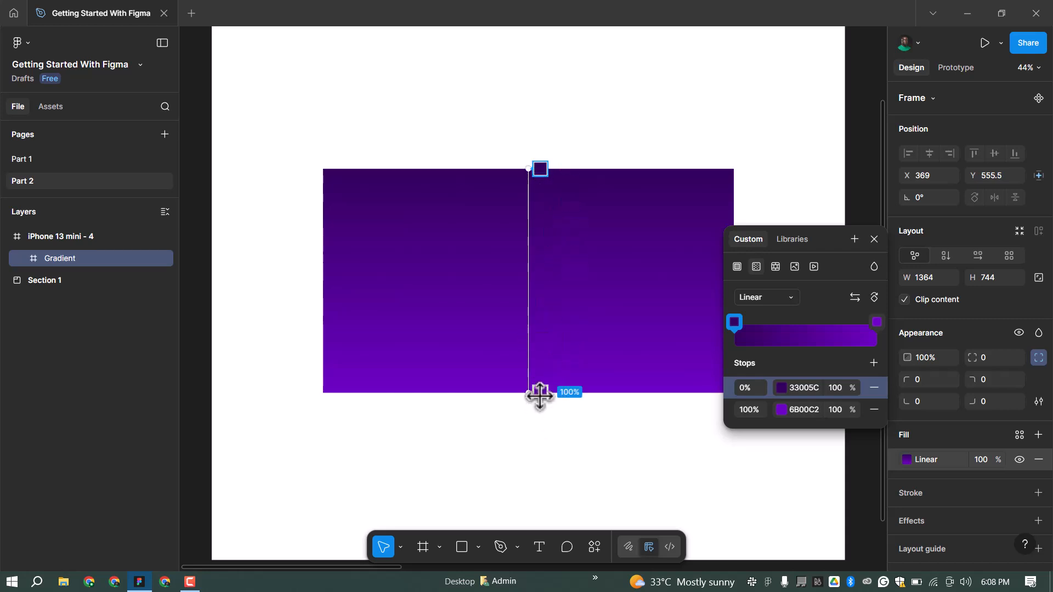
click(875, 297)
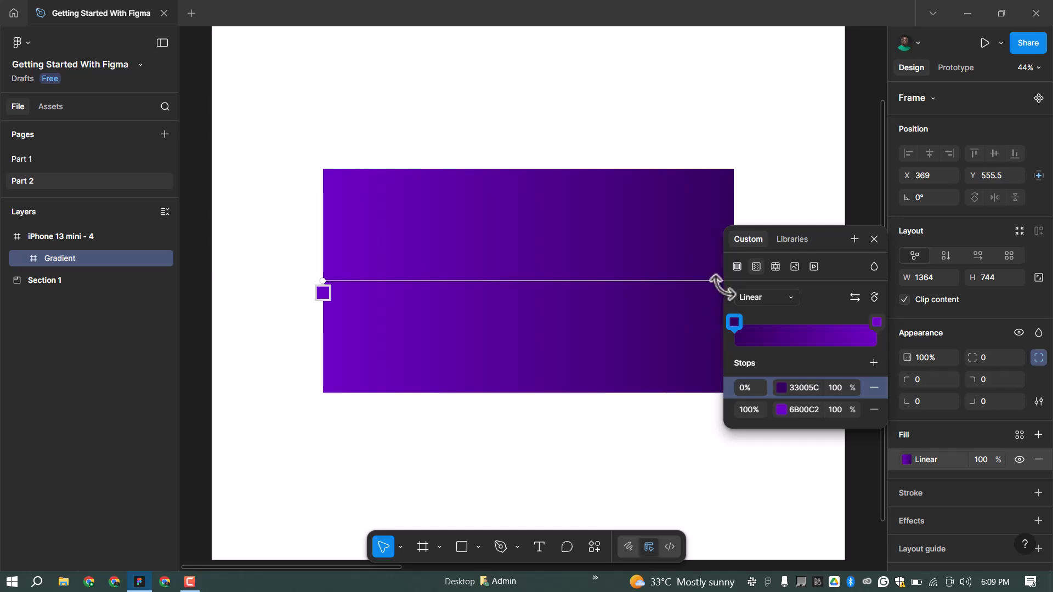
scroll(426, 280, down, 1)
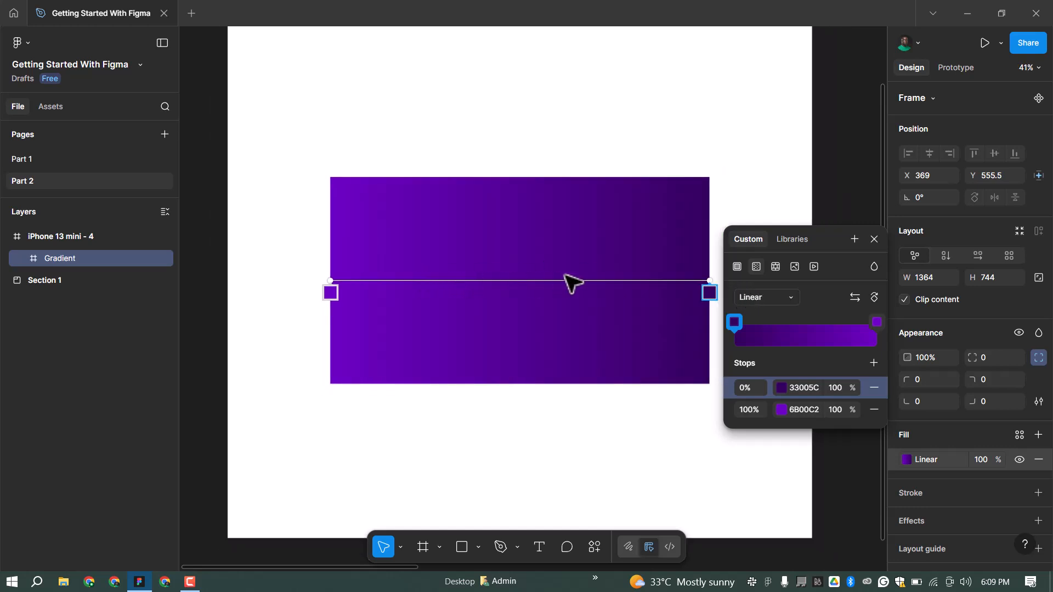
scroll(560, 285, up, 1)
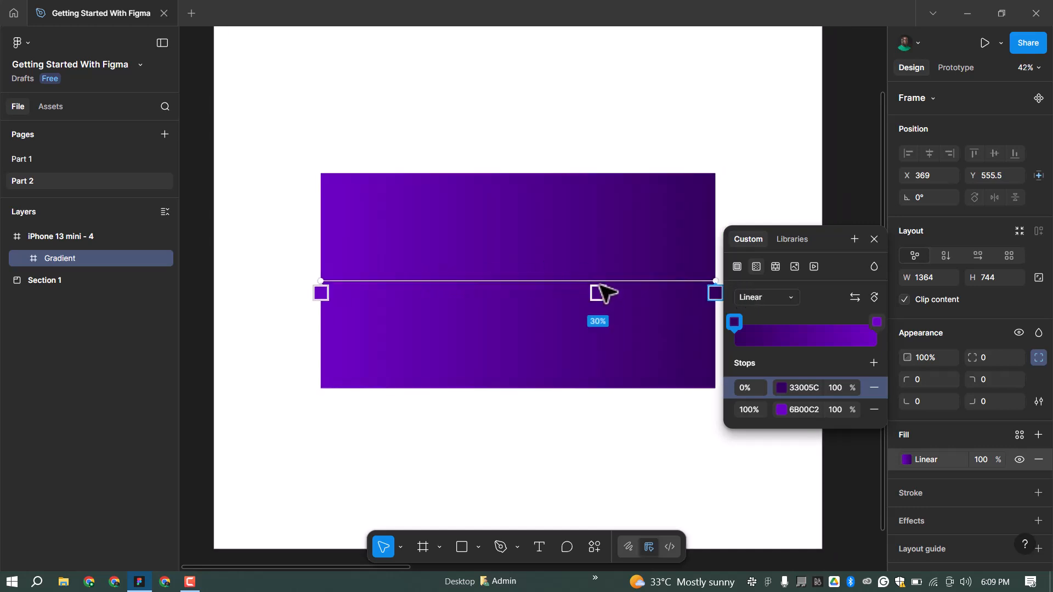
click(873, 296)
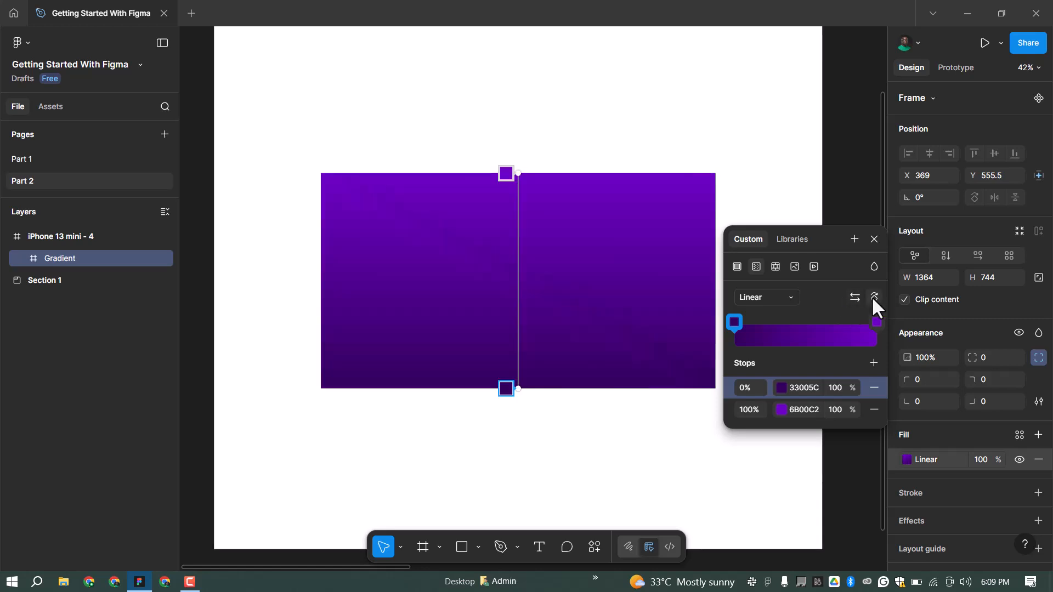
click(854, 297)
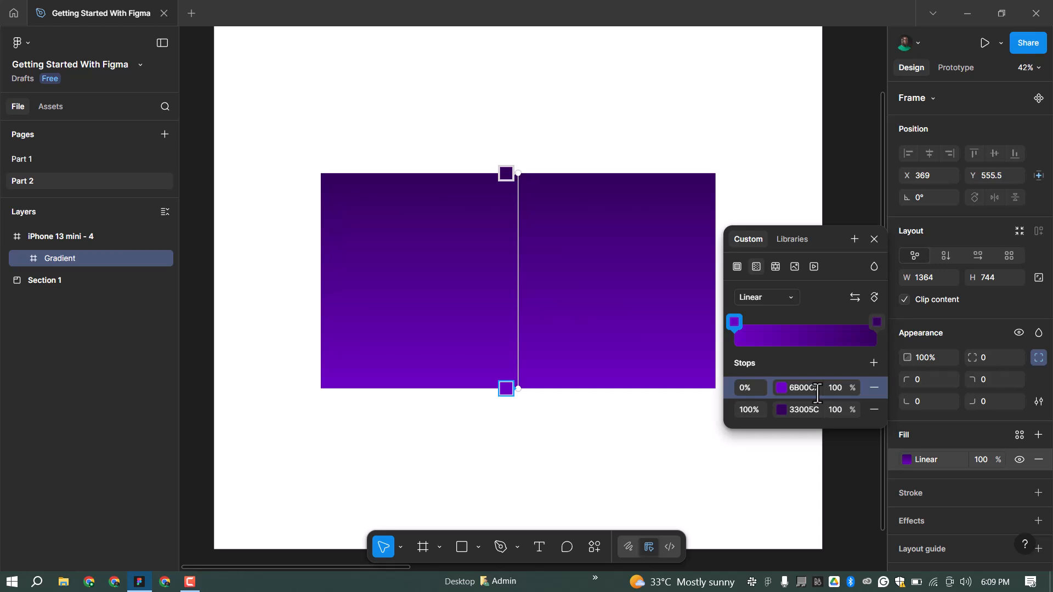
Try 50% and 20% opacity on the gradient's 0% stop and restore it to 100%.
click(857, 380)
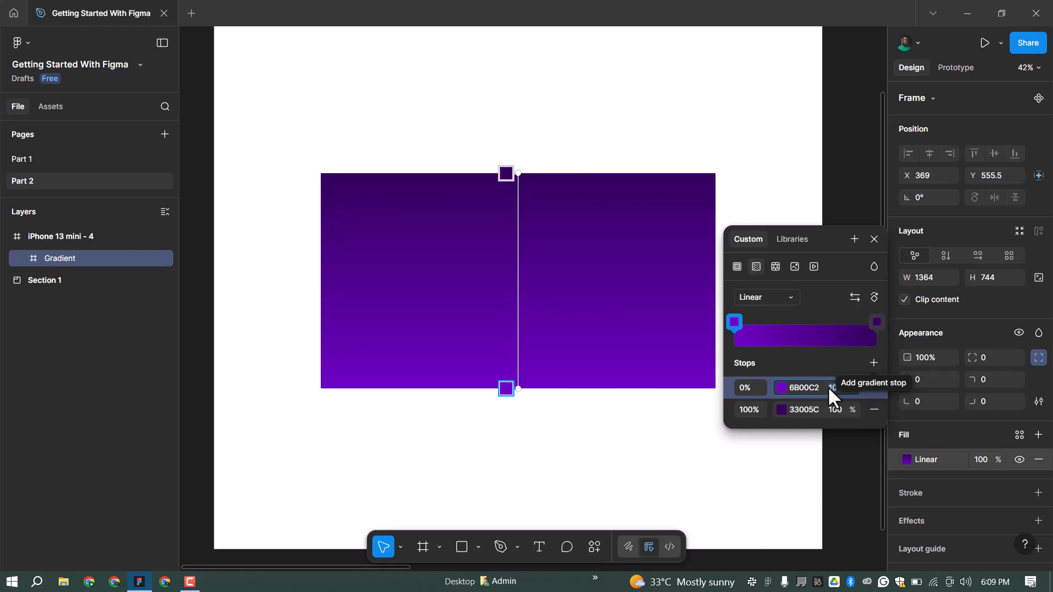
text(50)
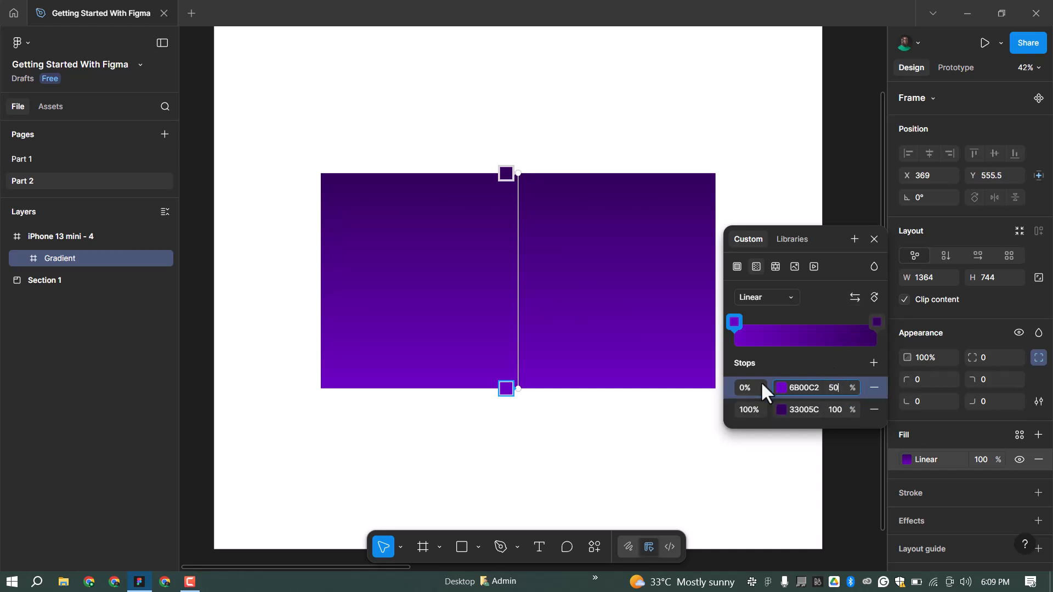
key(Return)
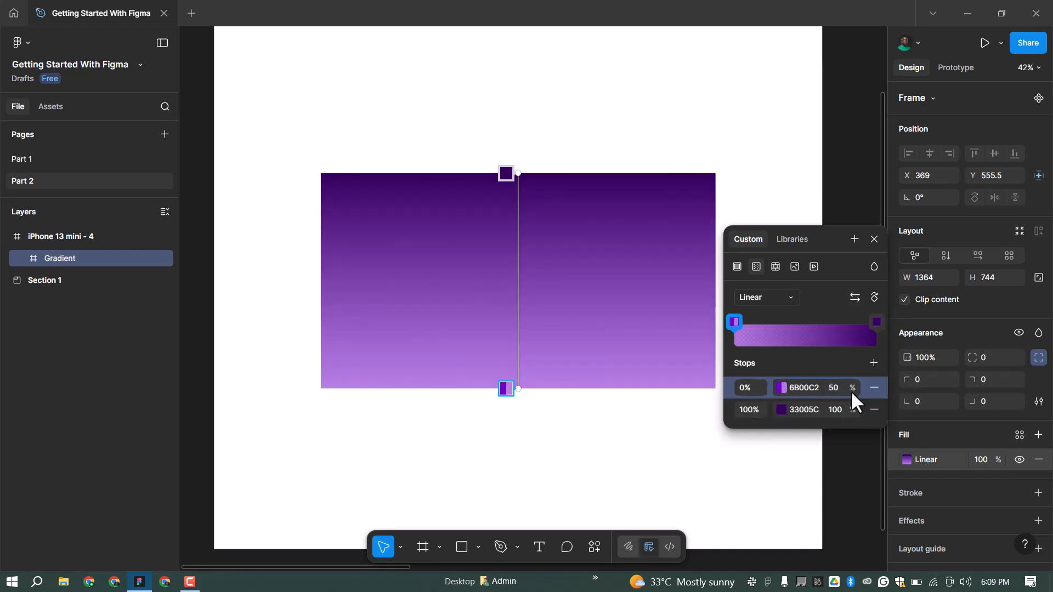
click(835, 387)
text(20)
key(Return)
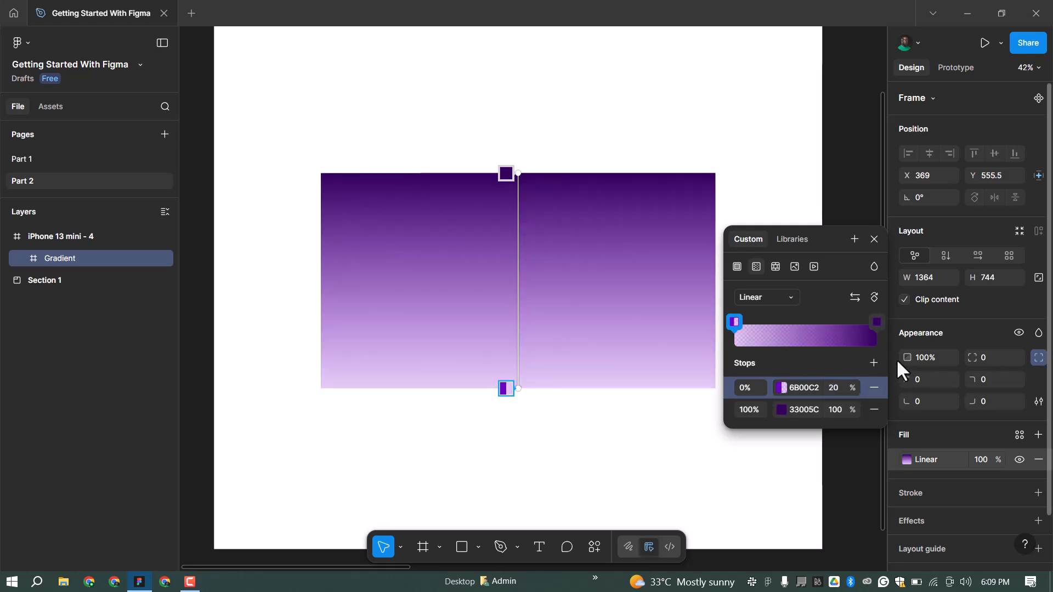
click(835, 387)
key(Return)
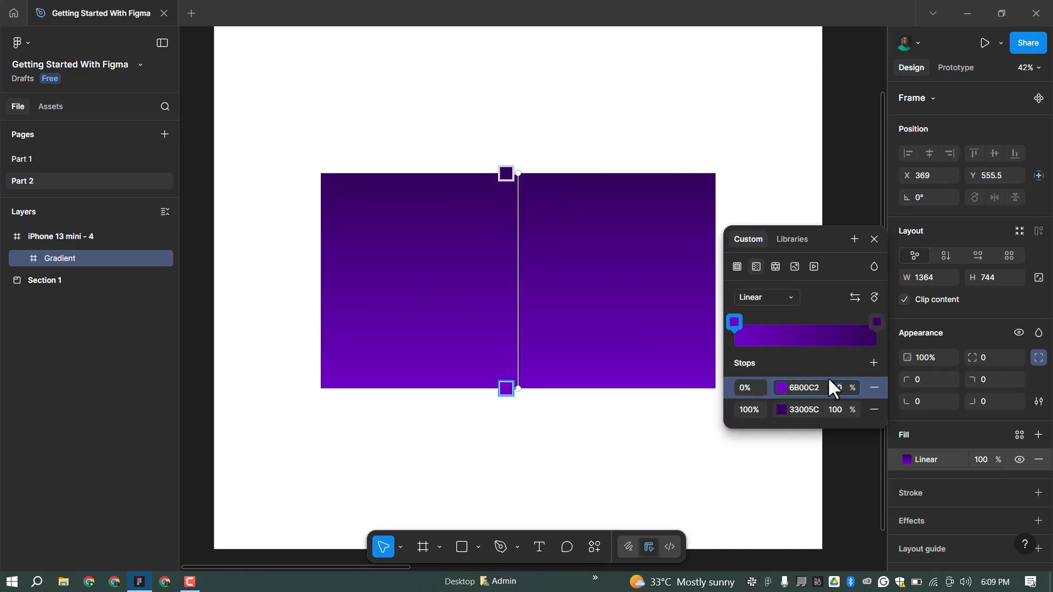
key(Return)
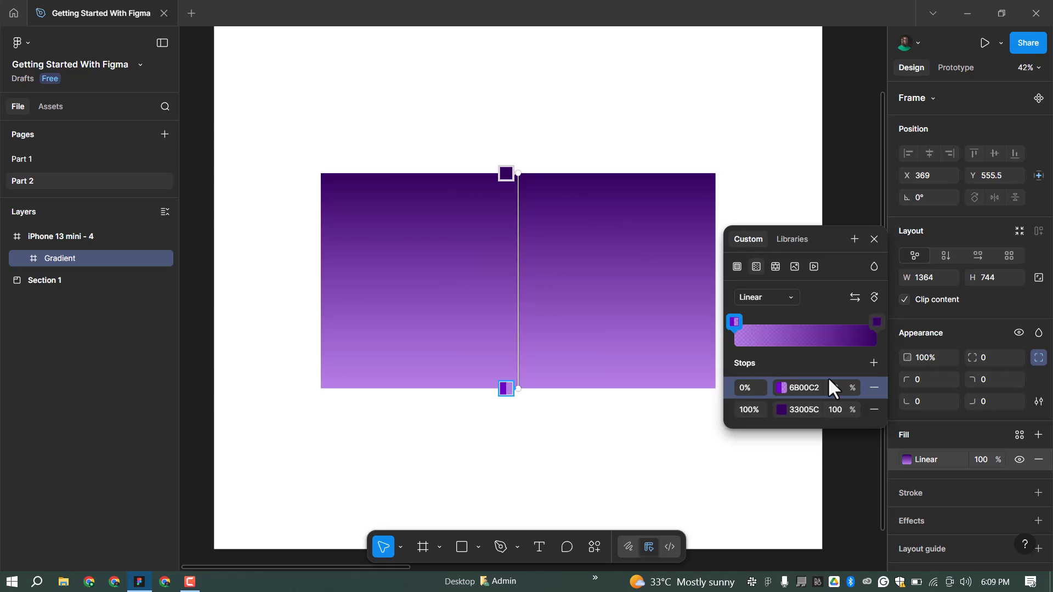
click(832, 387)
key(Return)
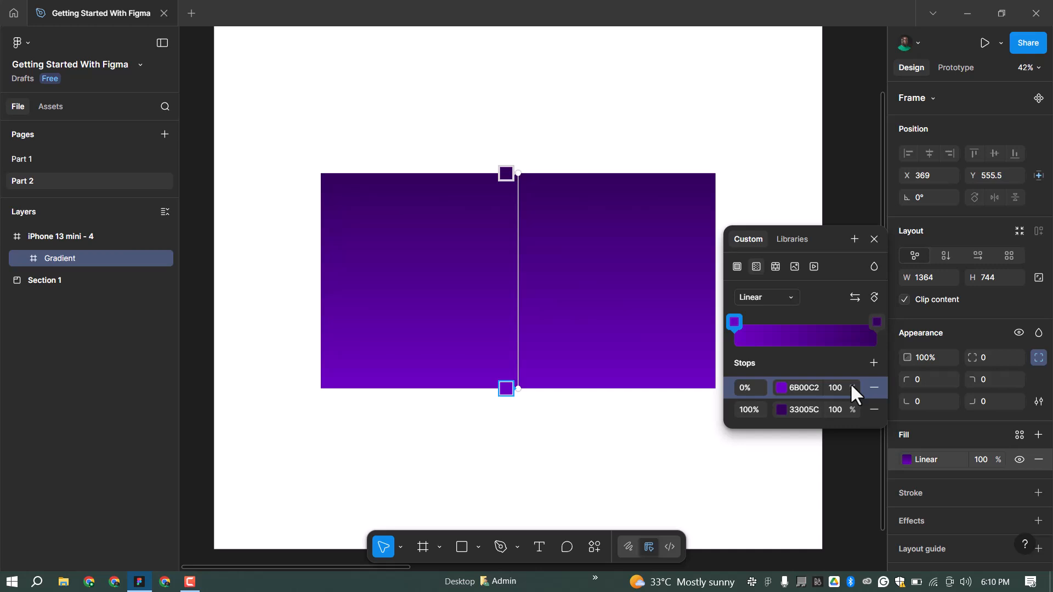
Recolour the gradient's 0% stop to a lighter purple, A864DF.
click(781, 387)
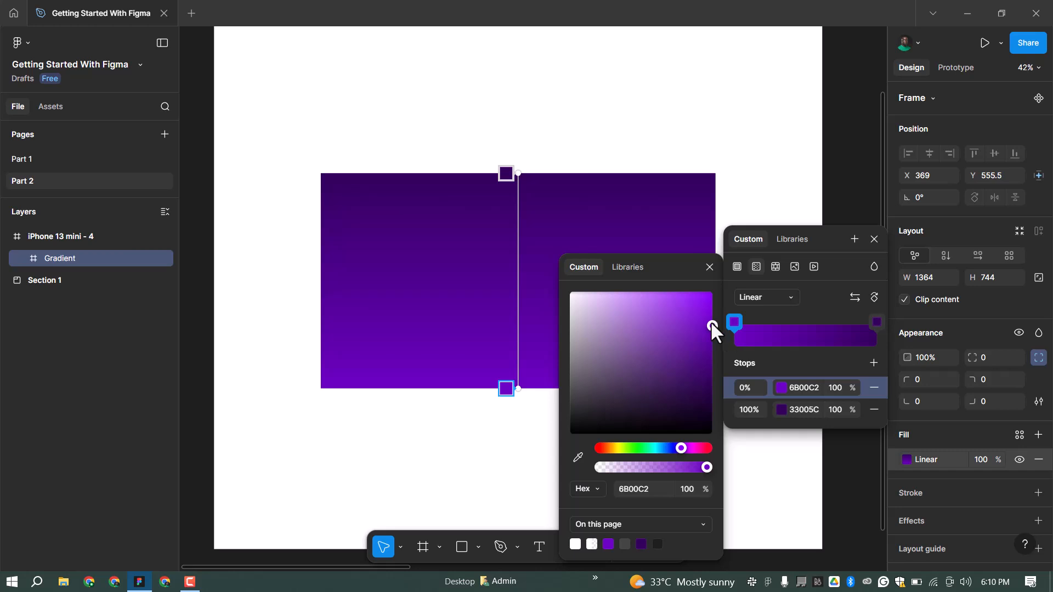
click(642, 490)
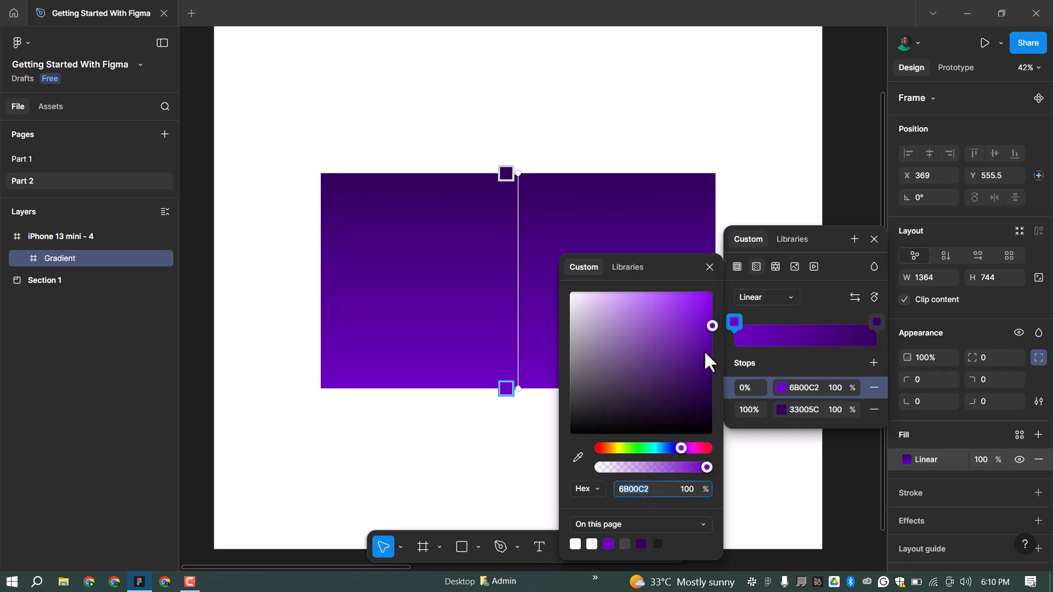
click(706, 324)
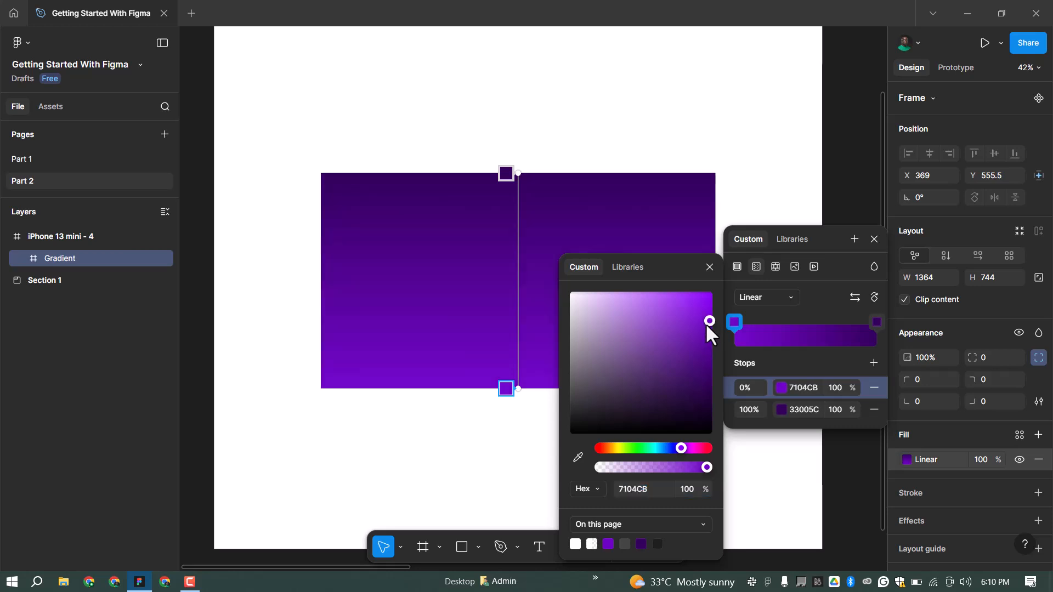
drag(701, 323, 650, 316)
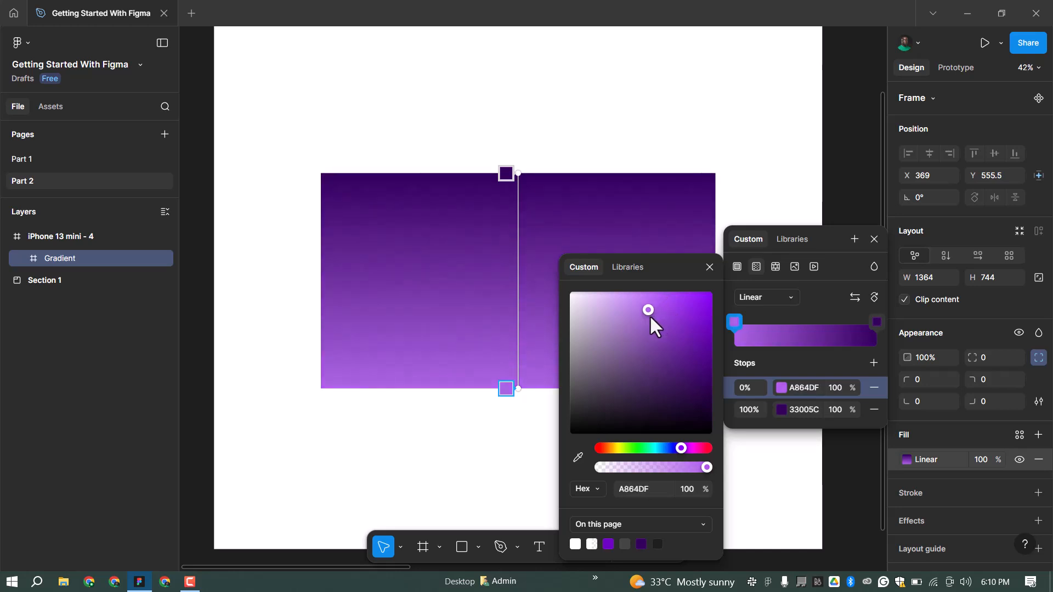
click(709, 268)
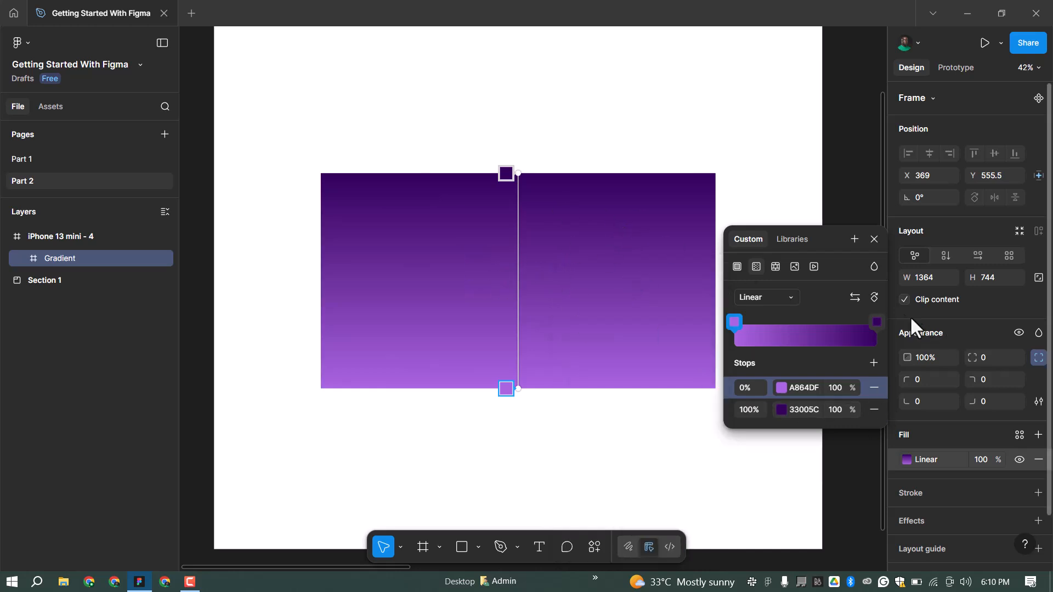
Flip the gradient and rotate it 90° so it runs horizontally from dark purple at left to light purple at right.
click(854, 297)
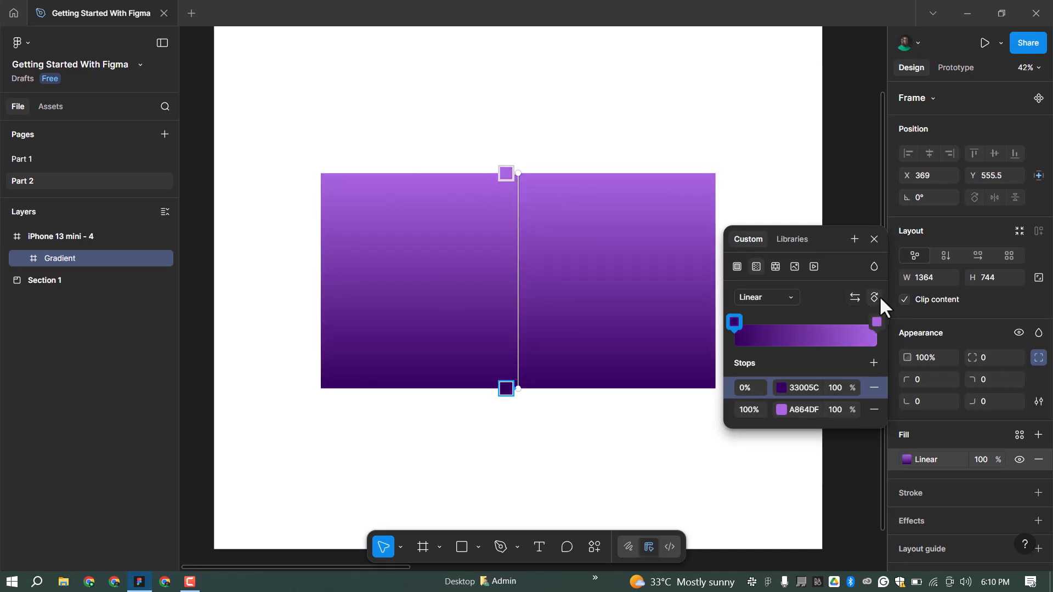
click(875, 296)
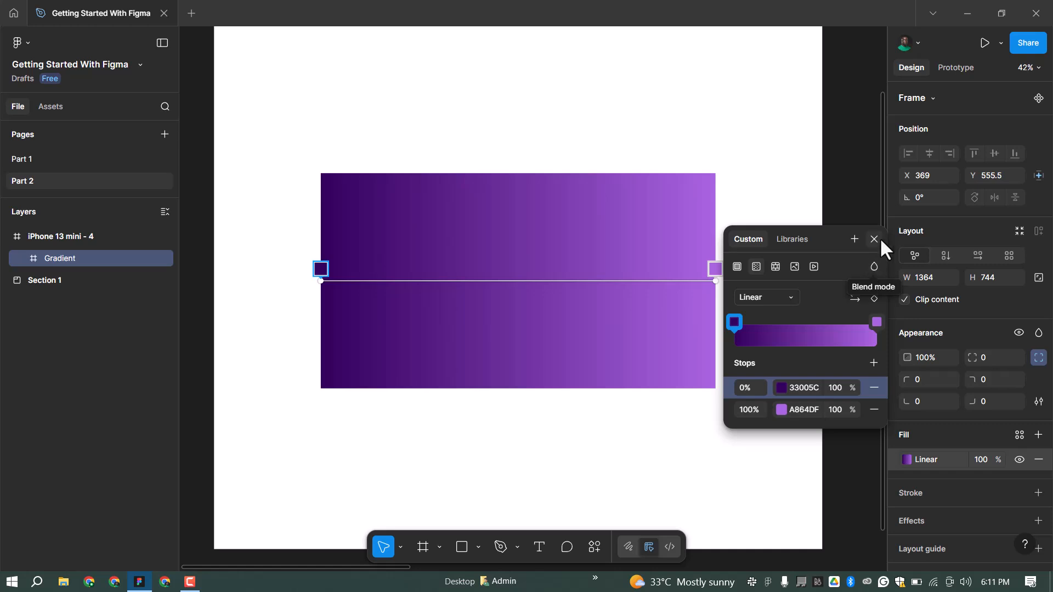
Add the text "Figma 2.0" to the gradient frame and centre it within the frame.
click(670, 369)
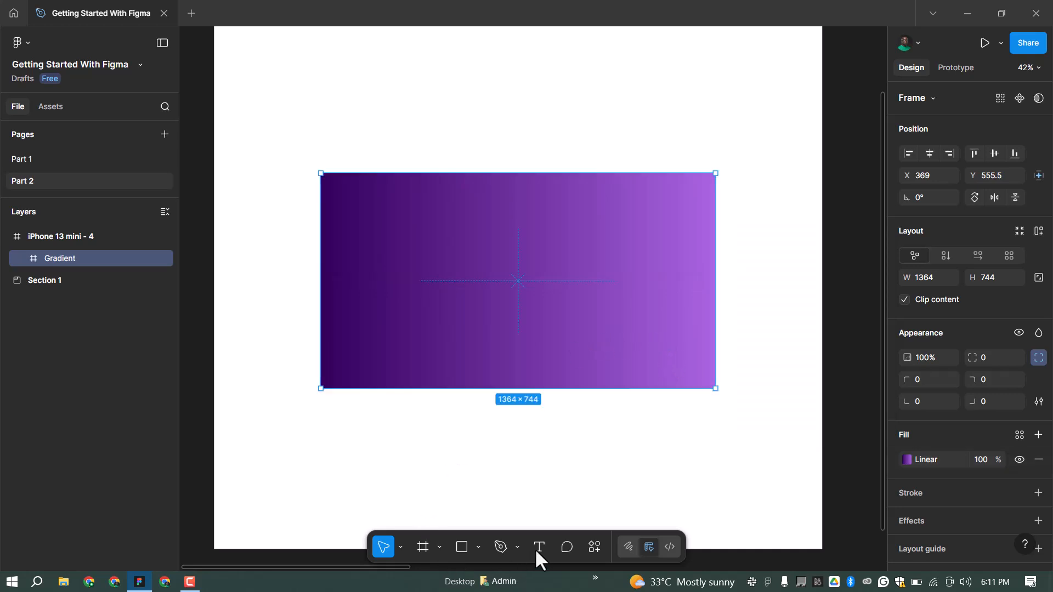
key(t)
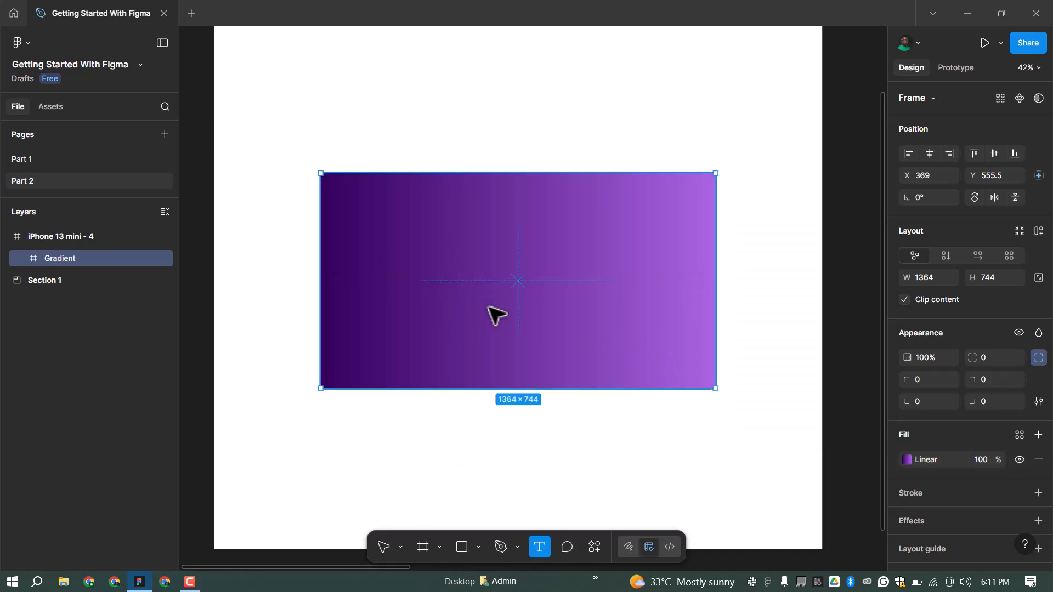
click(500, 320)
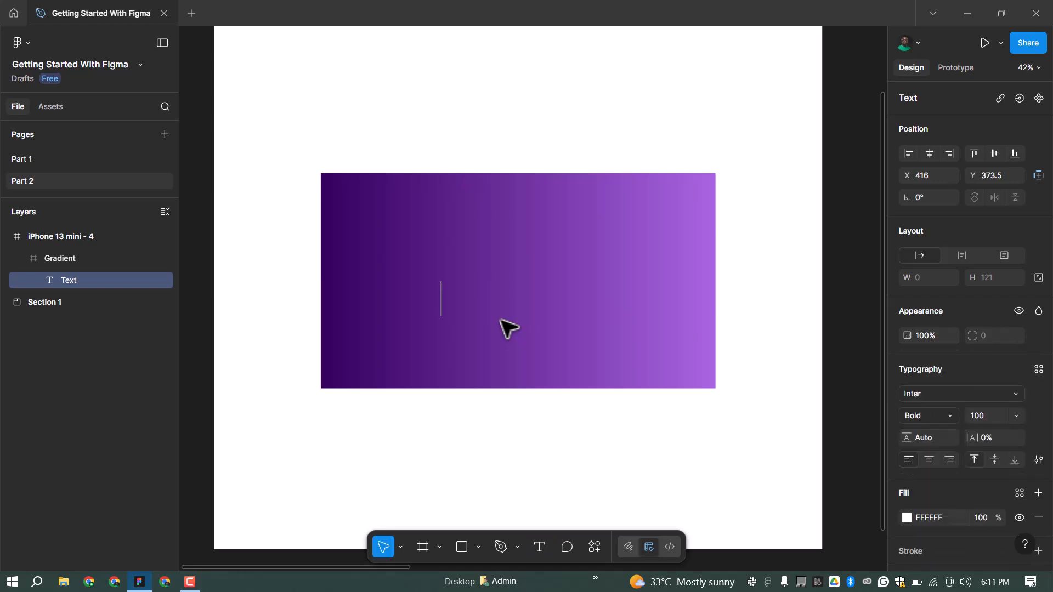
text(Figma 2.0)
key(Escape)
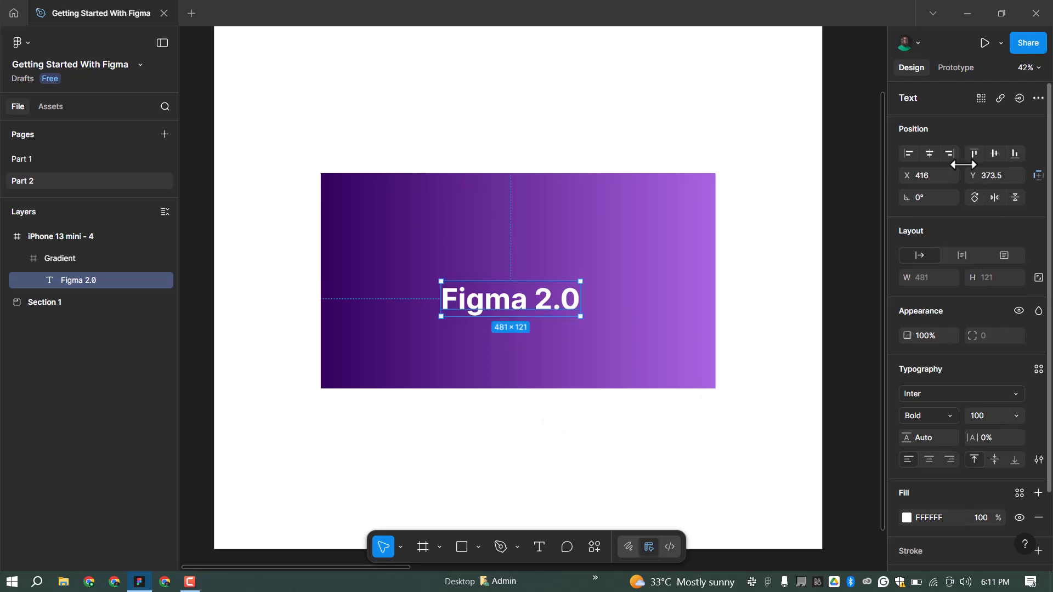
click(928, 154)
Set the "Figma 2.0" text's font size to 140 and re-centre it horizontally and vertically in the gradient frame.
click(982, 416)
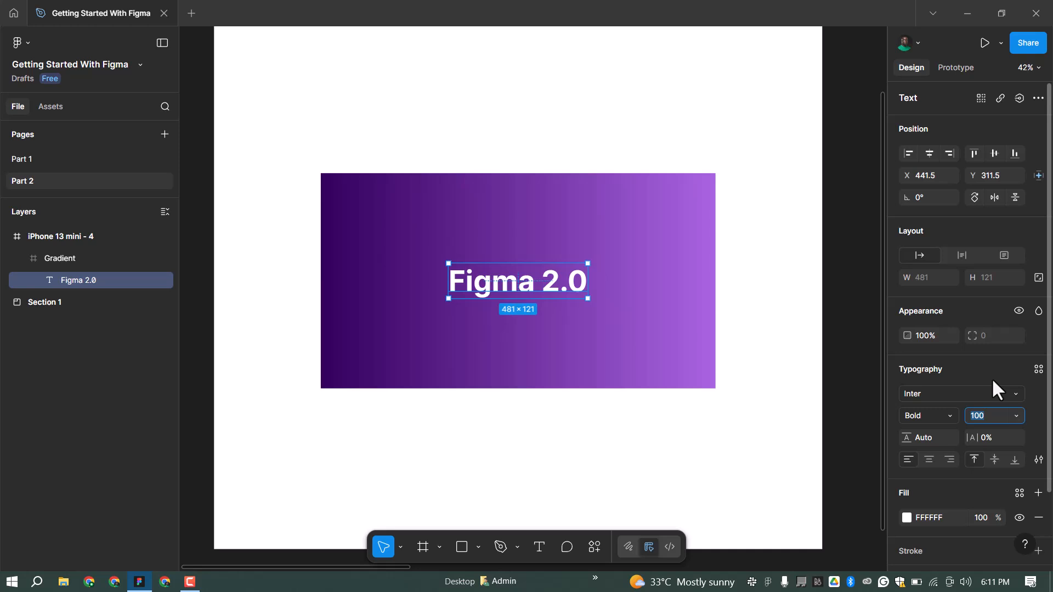
text(140)
key(Return)
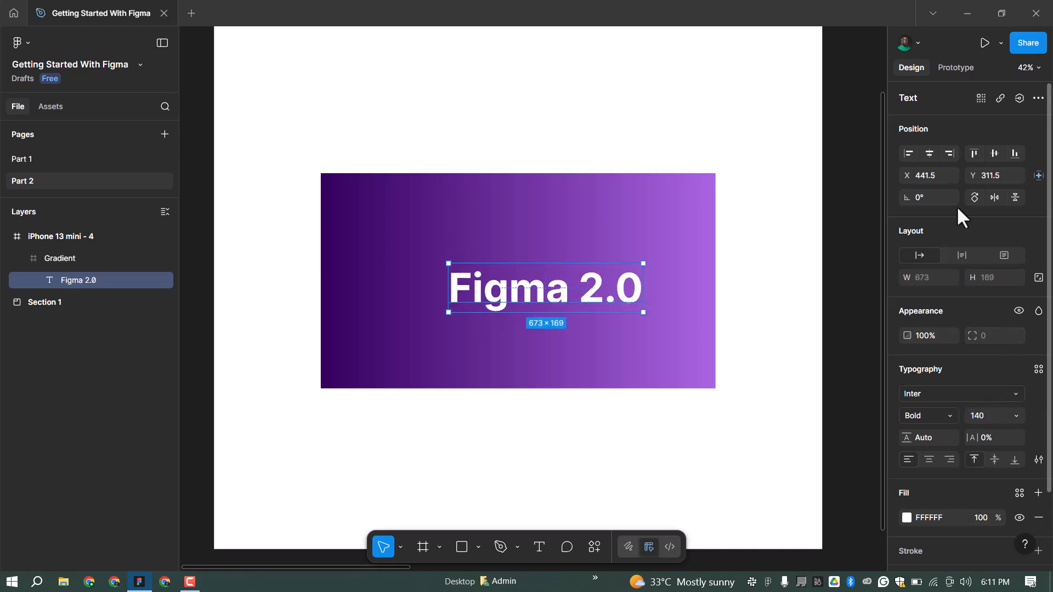
click(928, 153)
click(994, 154)
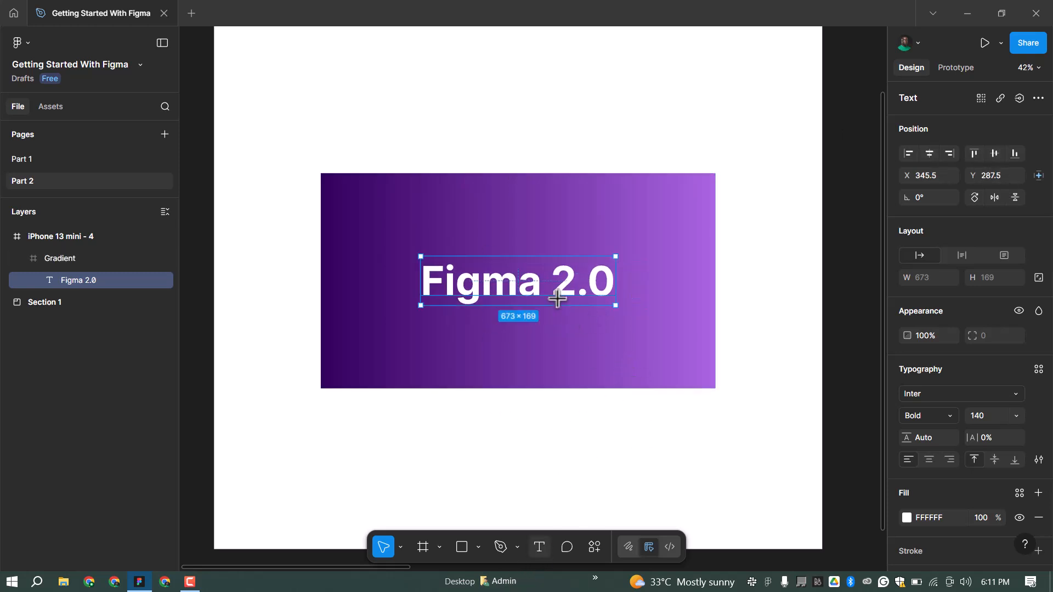
Set the font weight of only the "2.0" part of the text to Light.
double_click(552, 281)
click(551, 281)
shift+click(616, 279)
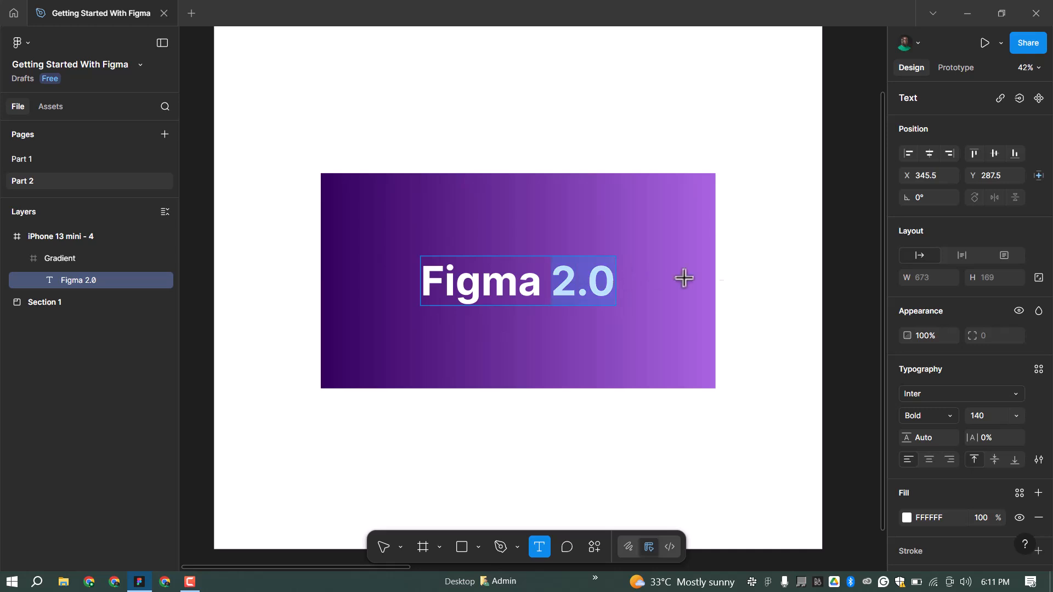
click(904, 417)
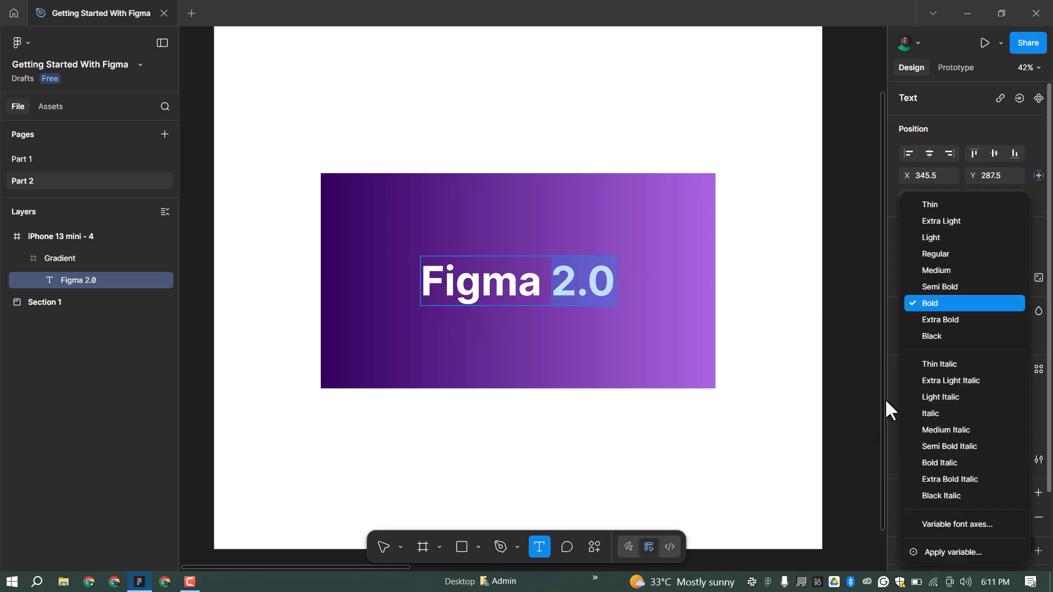
click(939, 237)
Try Extra Bold Italic on the word "Figma" and settle on the upright Extra Bold style.
drag(531, 288, 383, 271)
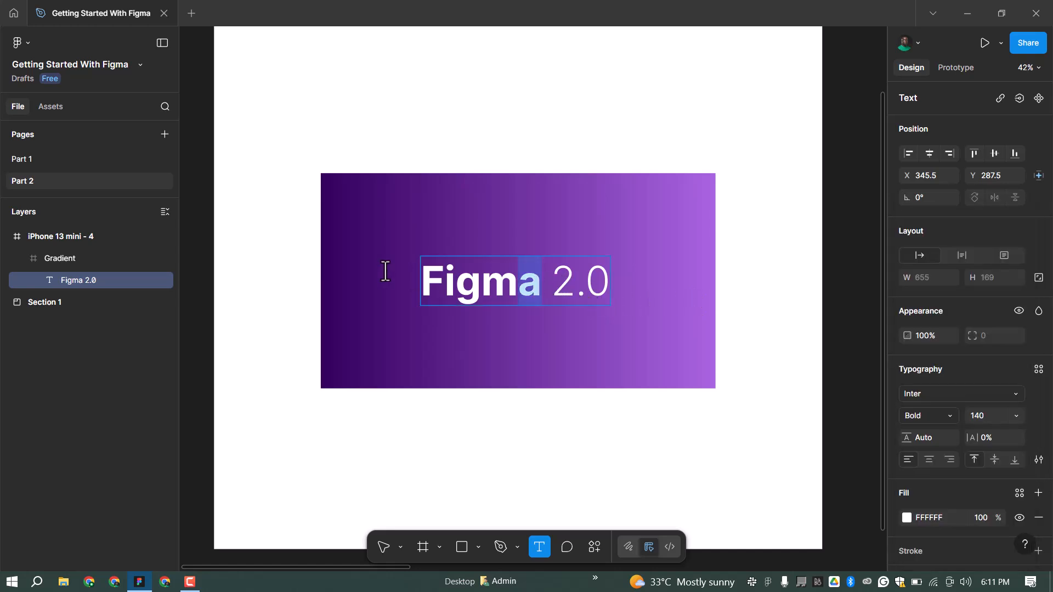
click(942, 420)
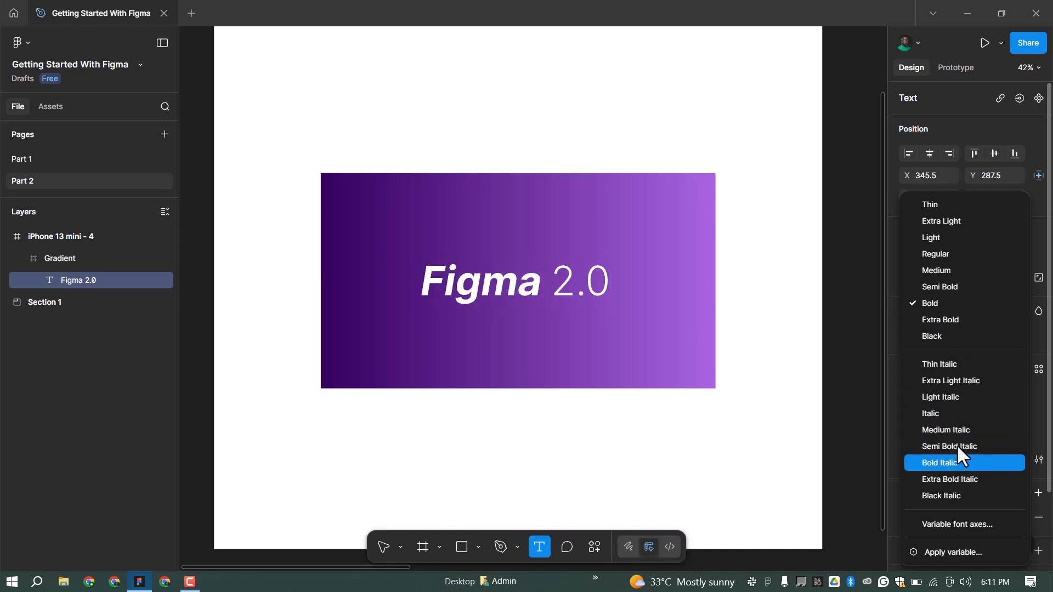
click(952, 478)
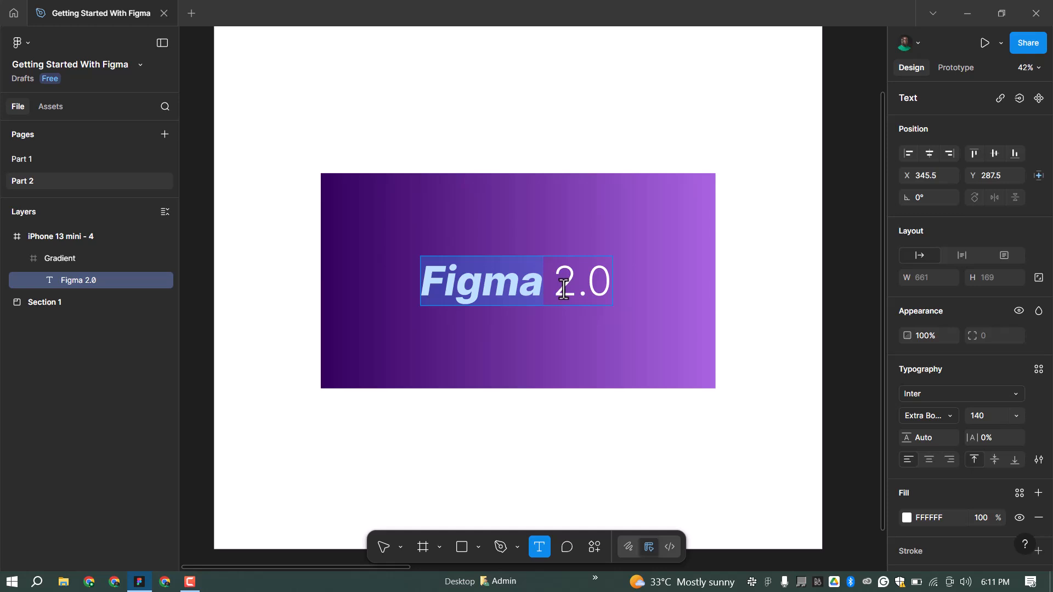
click(920, 416)
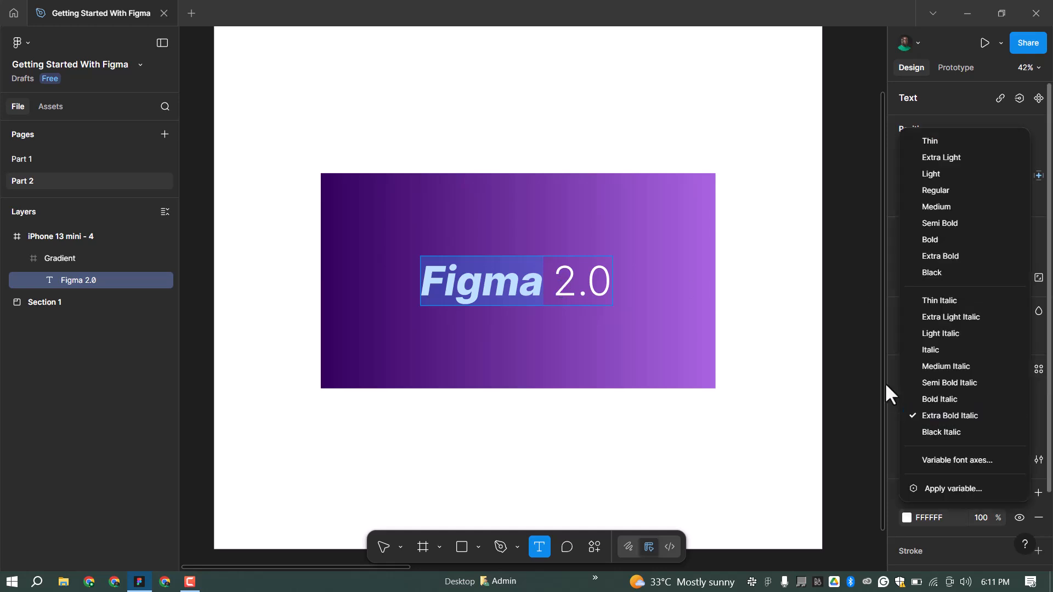
click(945, 256)
Set the "2.0" part of the text to the Light Italic font style.
drag(553, 282, 626, 280)
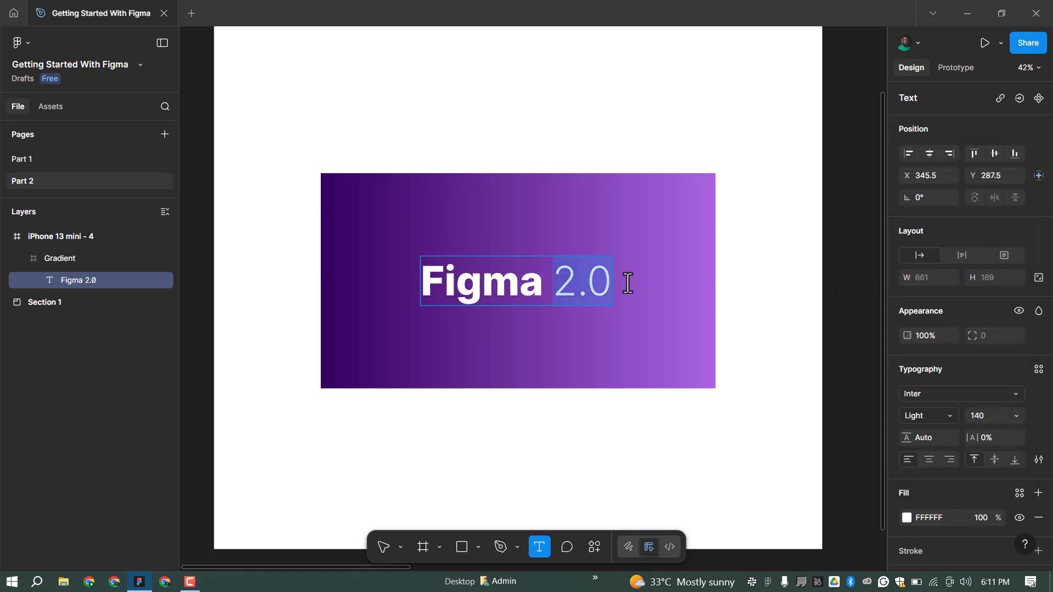
click(938, 414)
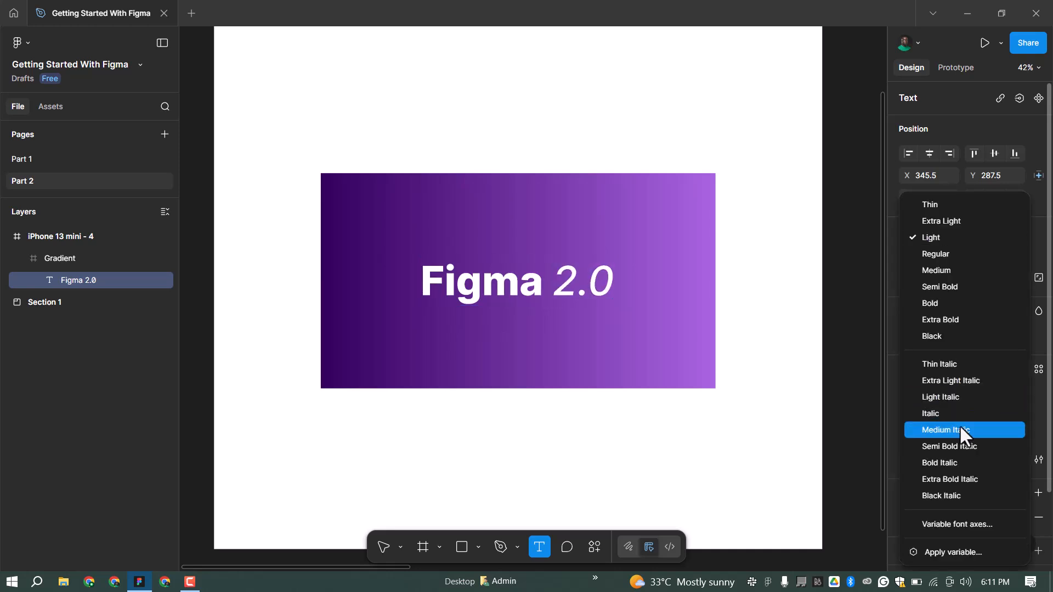
click(957, 396)
Remove the space between "Figma" and "2.0" and centre the text horizontally in the gradient frame.
click(556, 282)
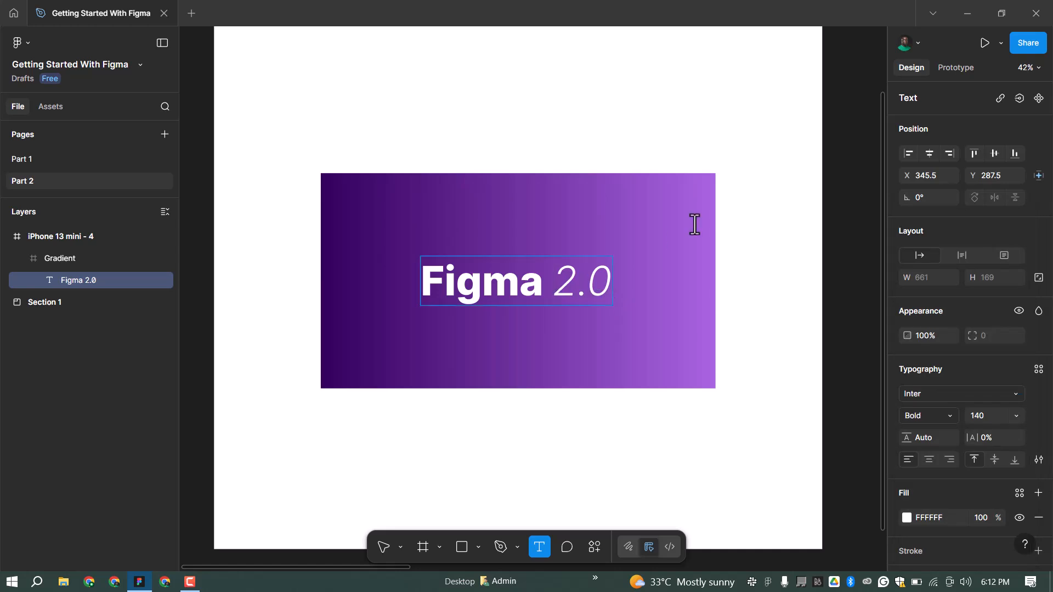
key(BackSpace)
click(750, 250)
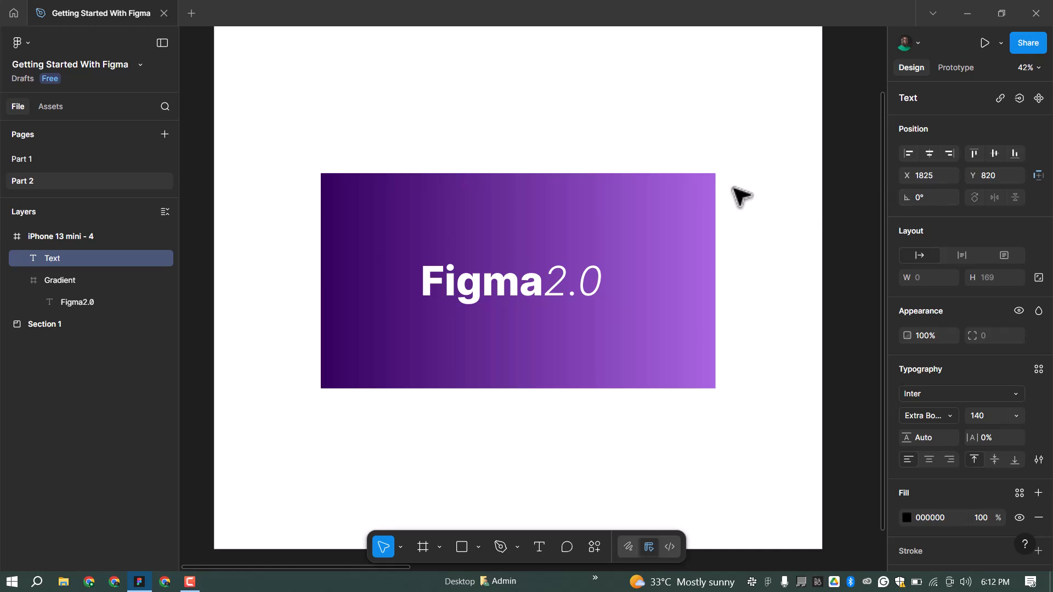
key(Escape)
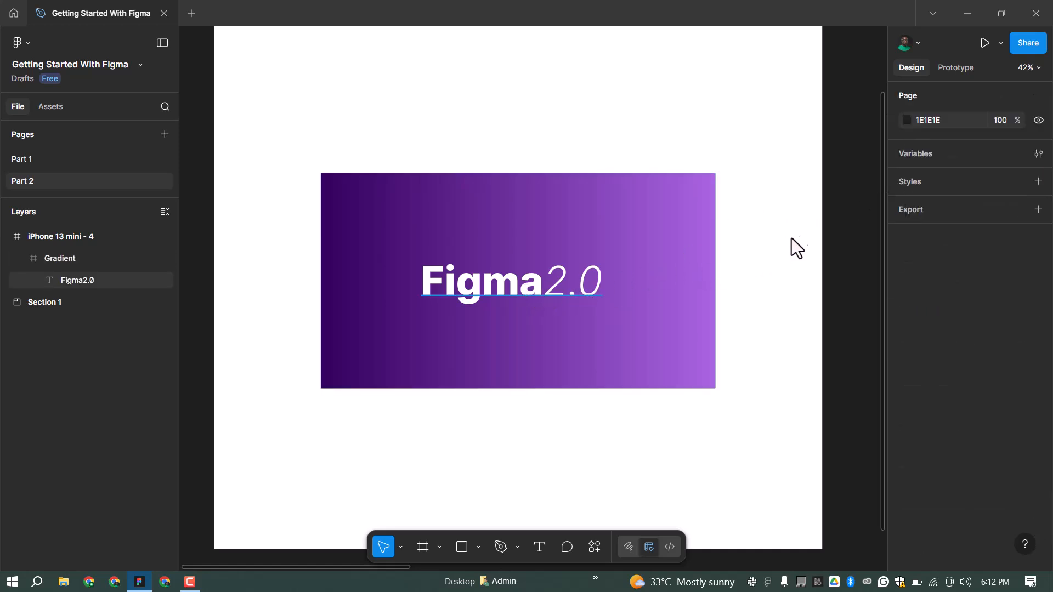
click(930, 153)
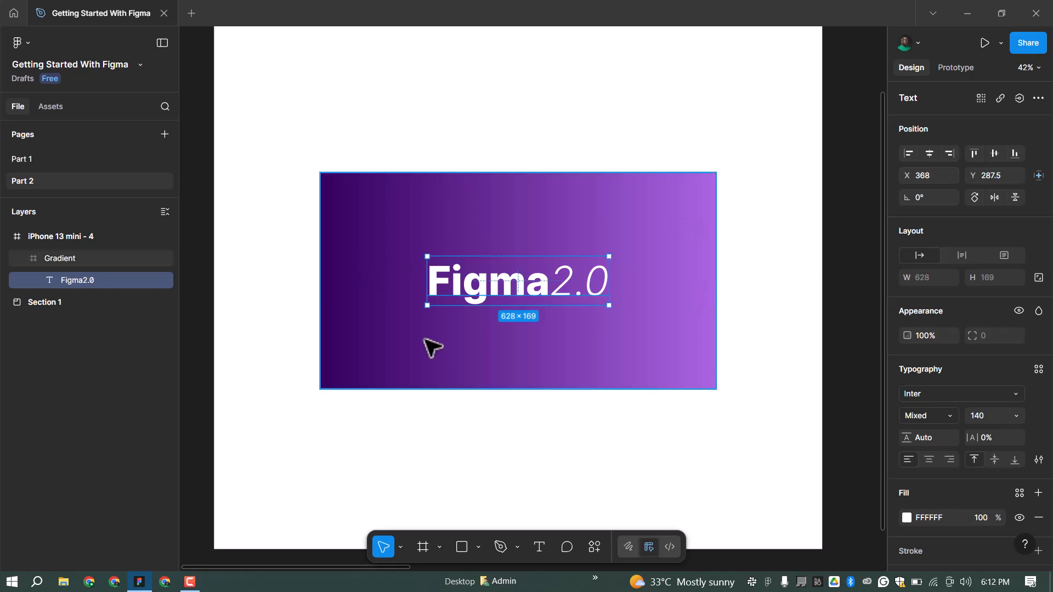
Draw a rectangle about 236 × 59 just below "2.0" inside the gradient frame.
click(462, 548)
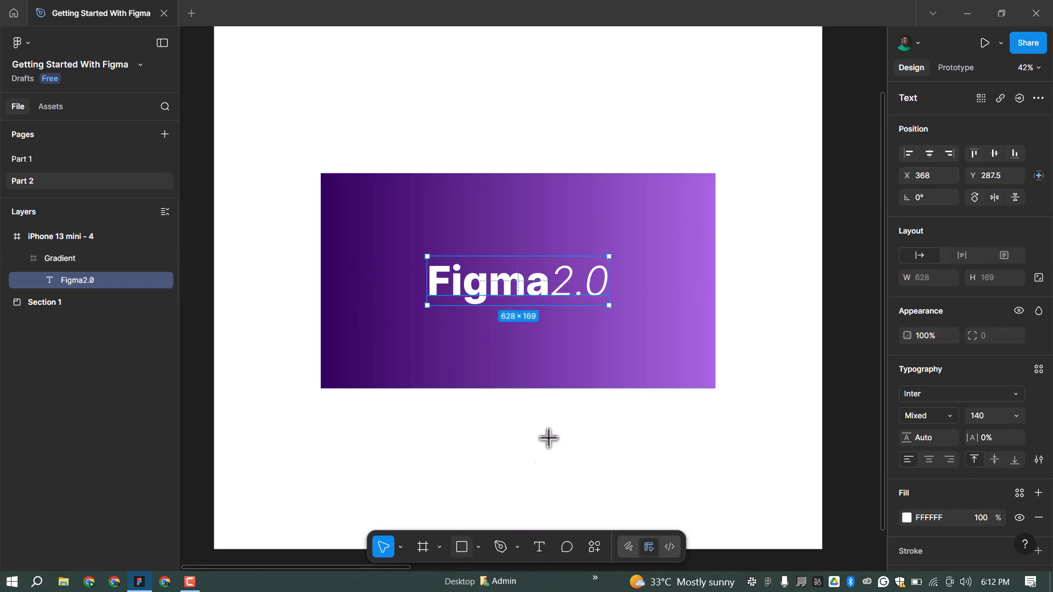
ctrl+scroll(545, 305, up, 5)
drag(508, 309, 623, 334)
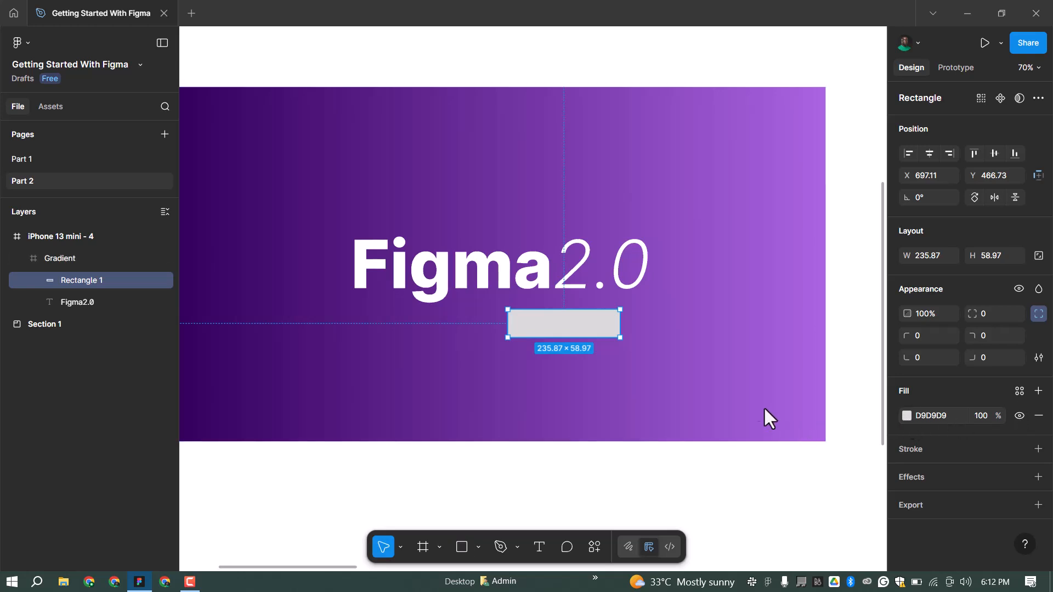
Change the rectangle's fill to bright yellow, E7F921.
click(783, 449)
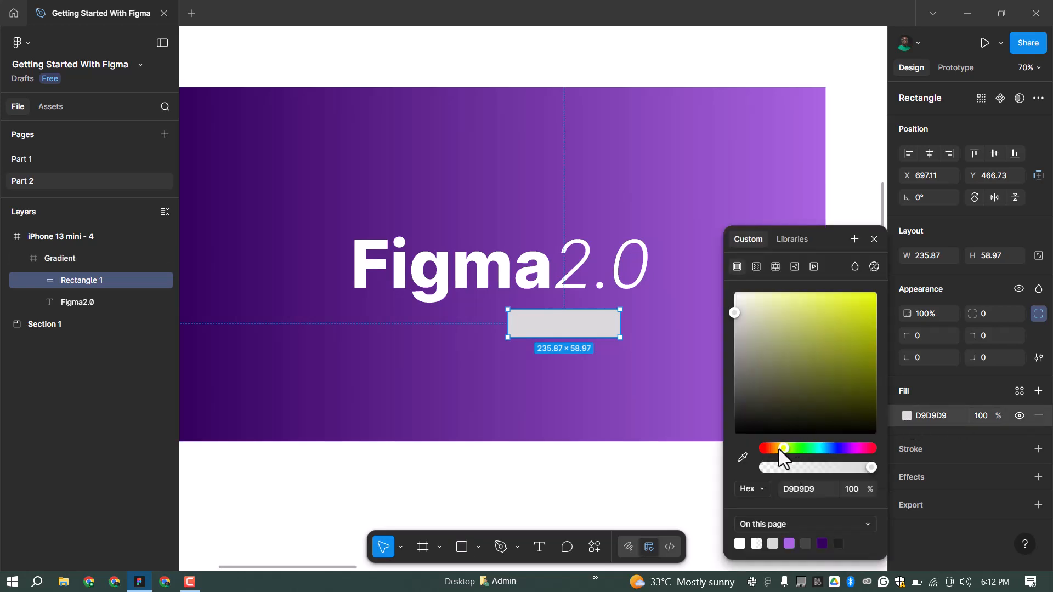
click(858, 296)
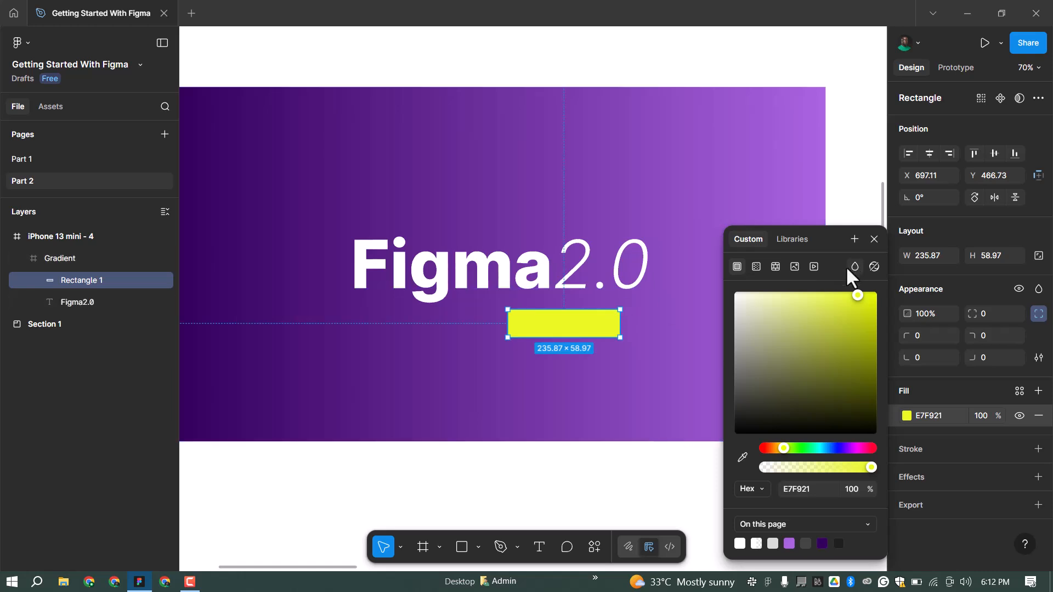
click(873, 239)
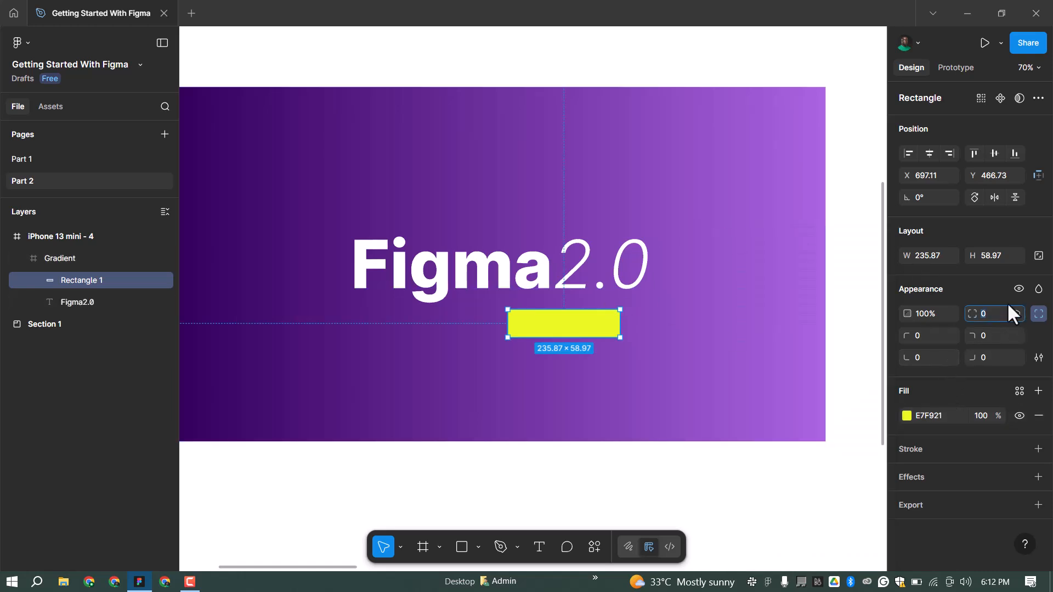
Set the yellow rectangle's corner radius to 40 and narrow it from its left side to about 158 wide.
key(Return)
text(40)
key(Return)
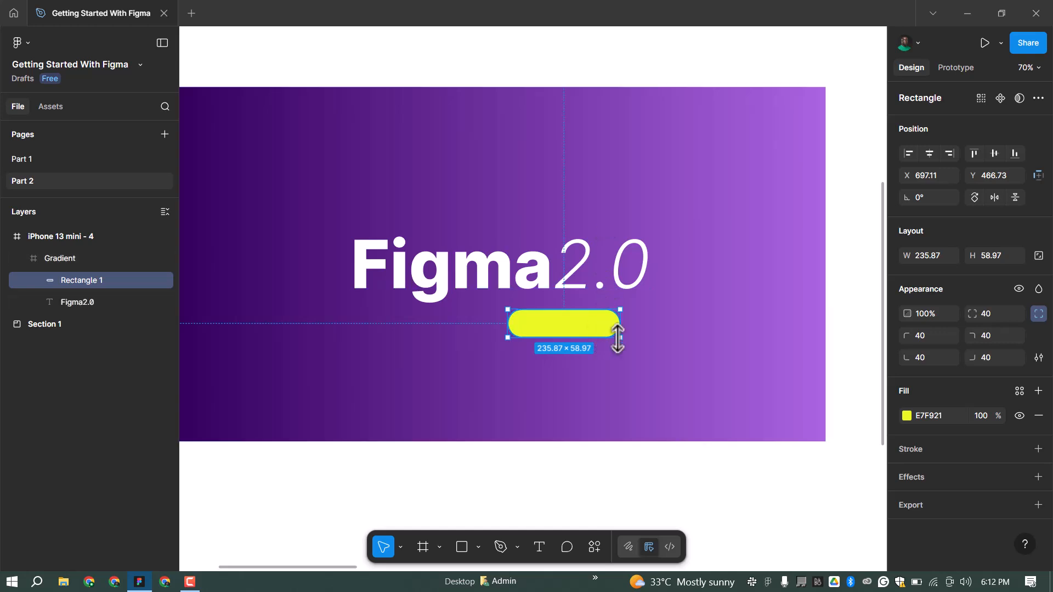
drag(535, 323, 545, 324)
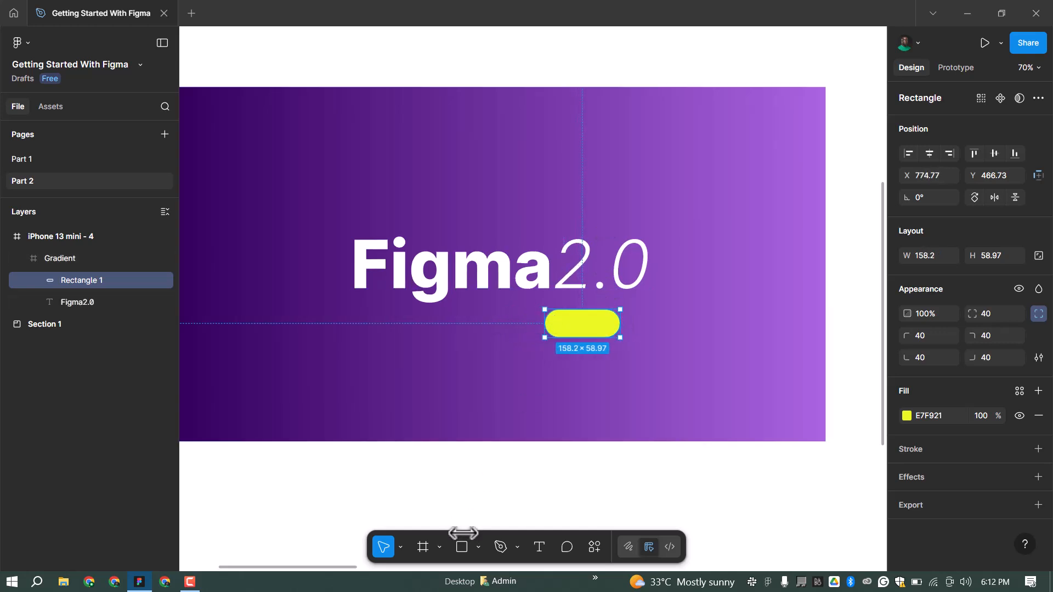
Draw a triangle polygon about 33 × 33 and place it overlapping the upper-left edge of the yellow pill shape.
click(478, 549)
click(512, 485)
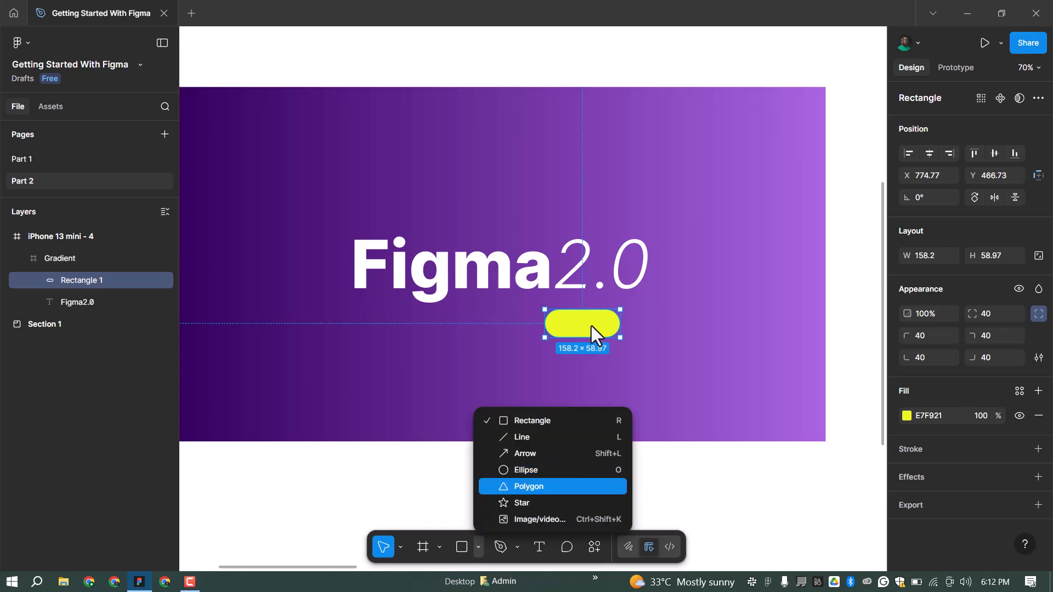
scroll(571, 298, up, 5)
drag(496, 310, 520, 333)
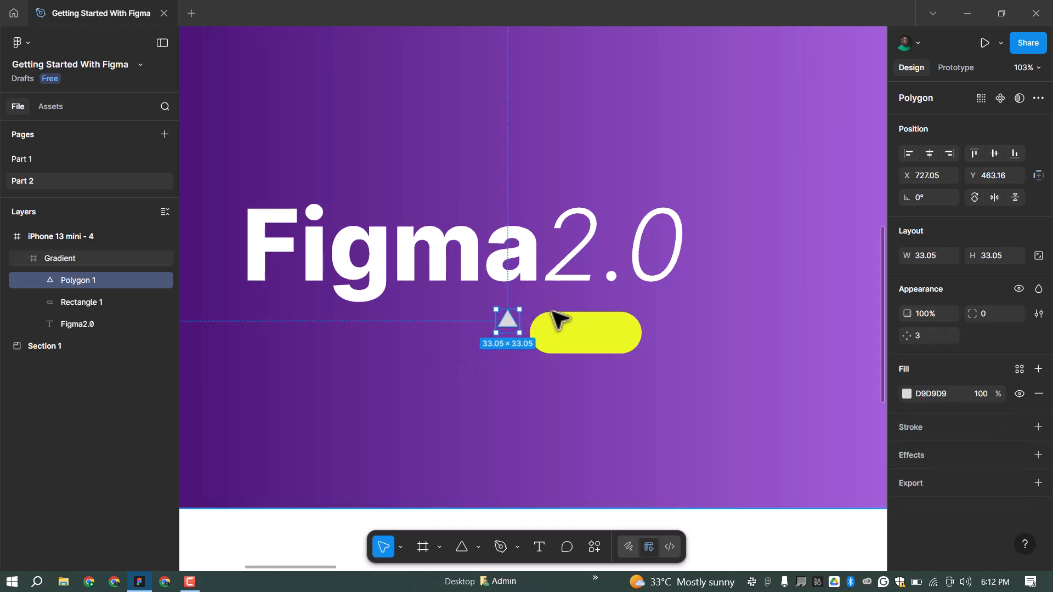
drag(516, 317, 560, 308)
Combine the triangle and the yellow pill shape into one speech-bubble shape with the Union operation.
shift+click(618, 333)
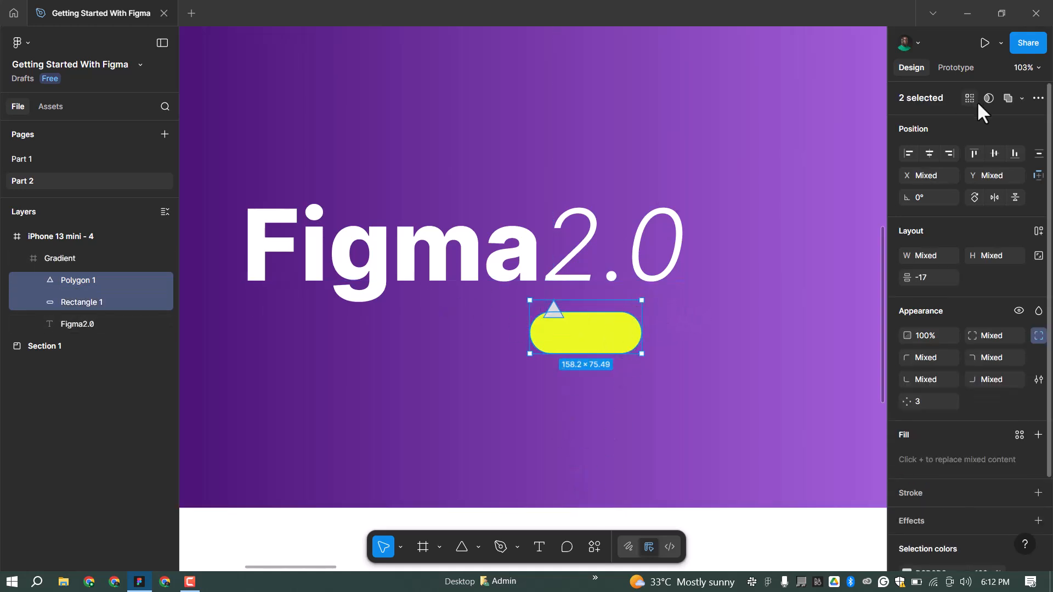
click(1021, 98)
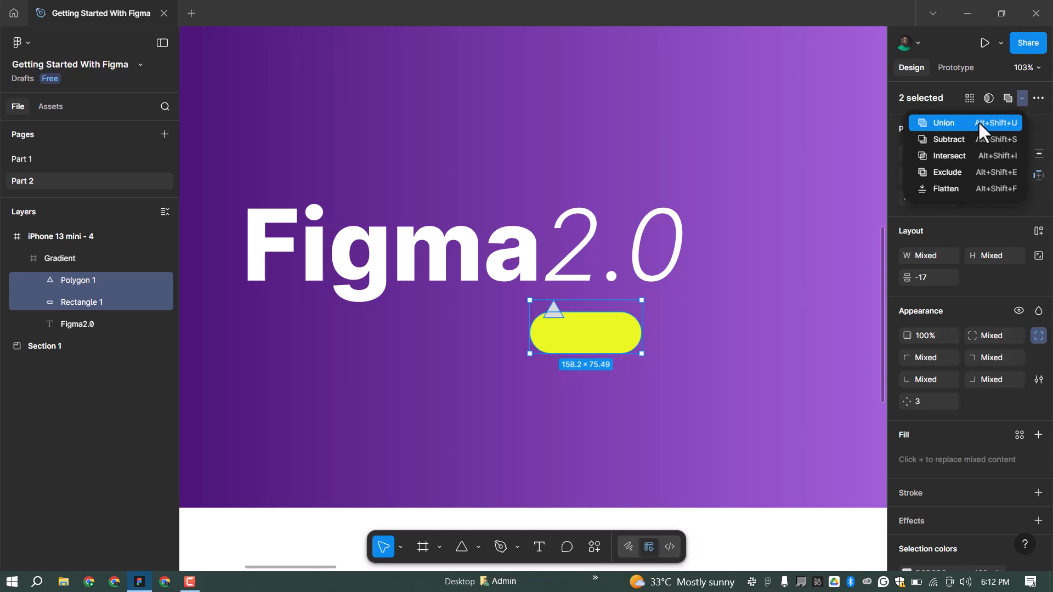
click(956, 121)
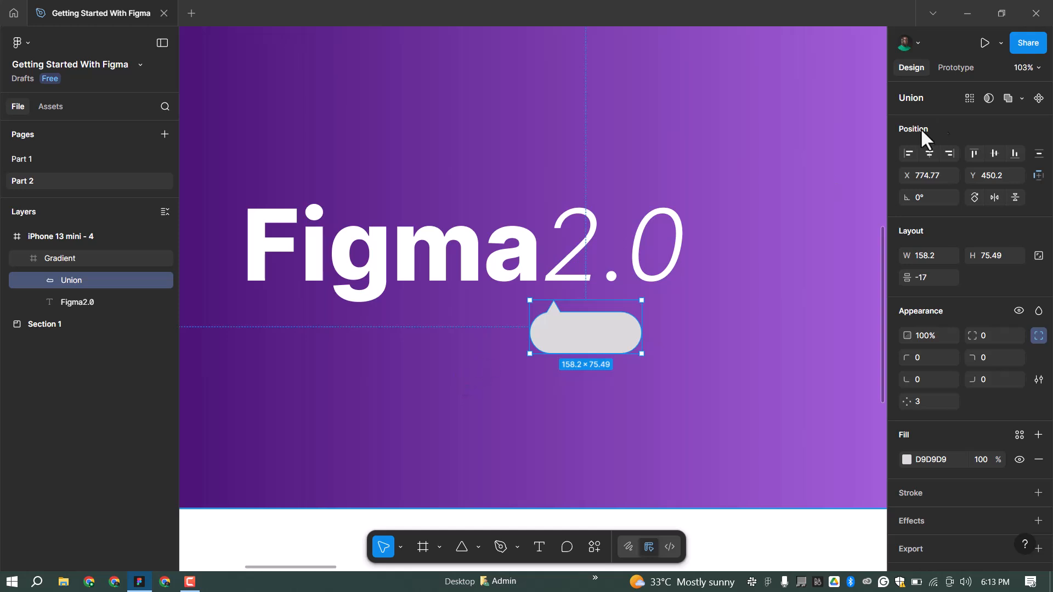
Recolour the combined speech-bubble shape with the page's yellow, E7F921.
click(1022, 98)
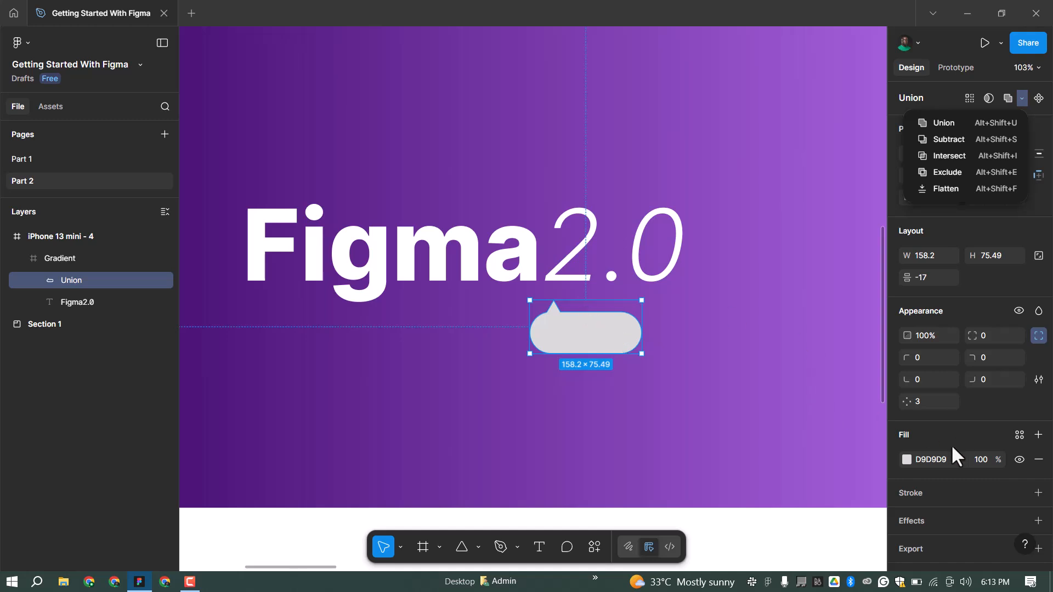
click(910, 461)
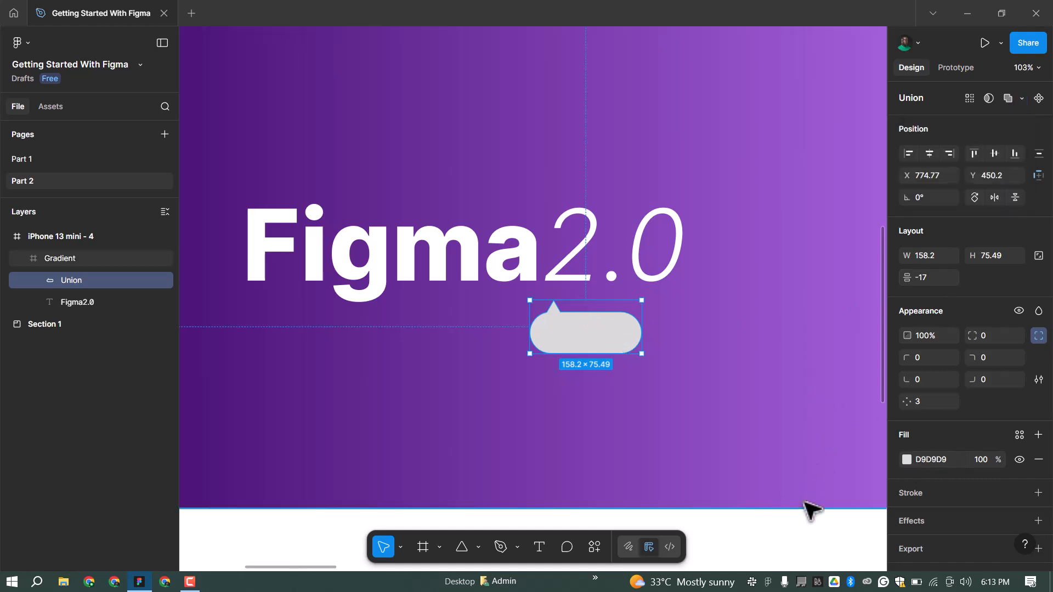
click(907, 461)
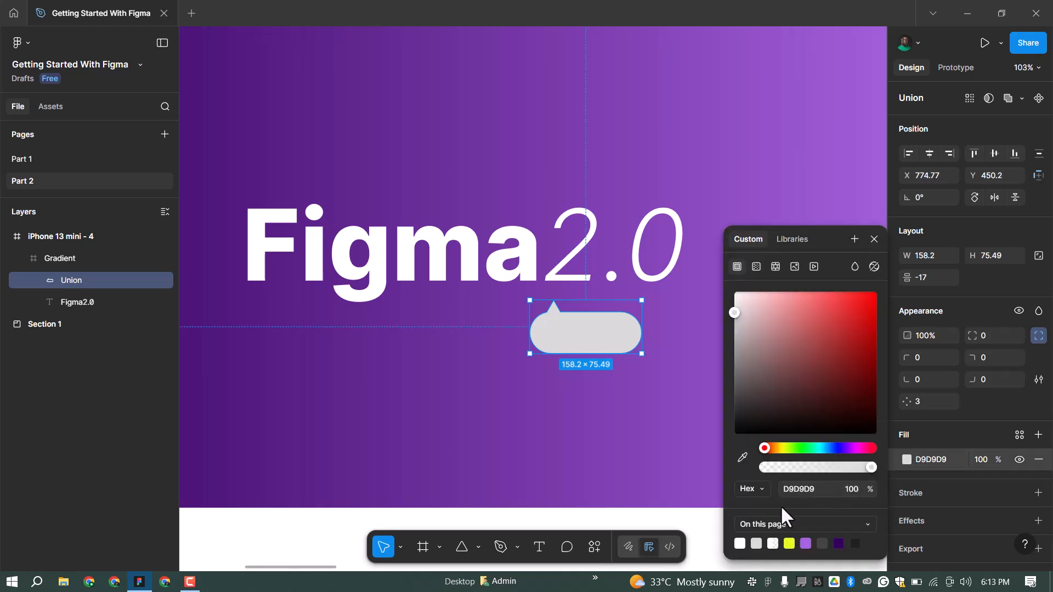
click(872, 239)
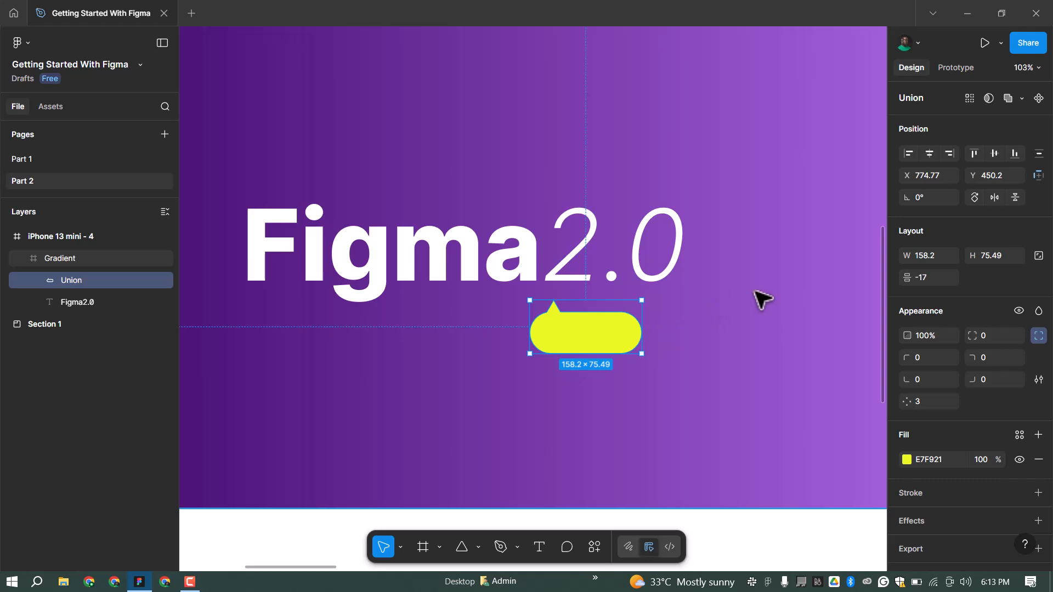
Flip the yellow speech bubble vertically and move it above the start of 2.0, to about X 755, Y 249.
right_click(596, 338)
click(640, 507)
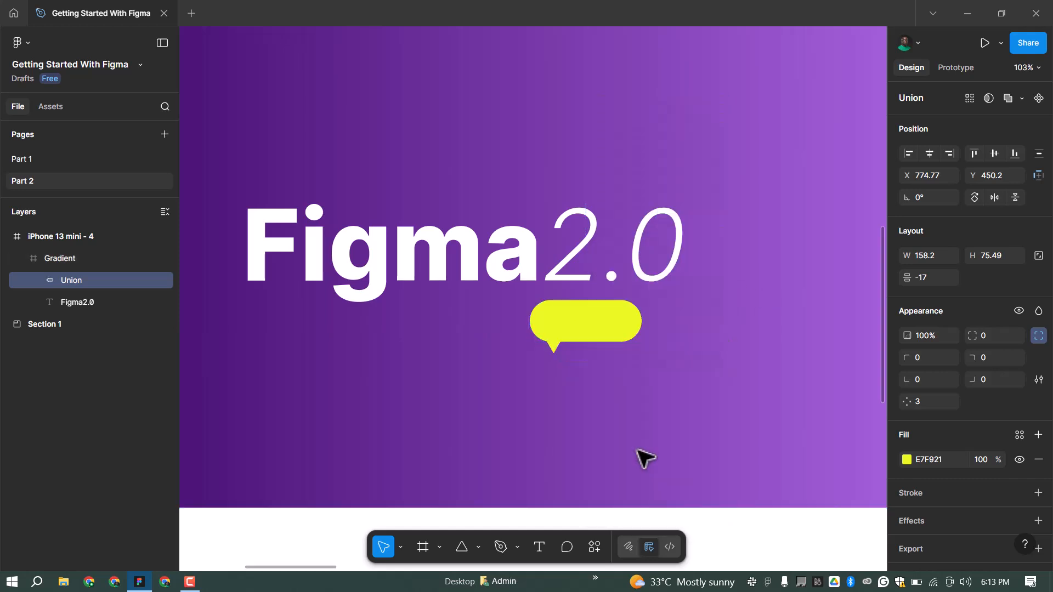
drag(607, 302, 600, 195)
key(Up)
key(Up)
key(Up)
key(Up)
key(Up)
key(Up)
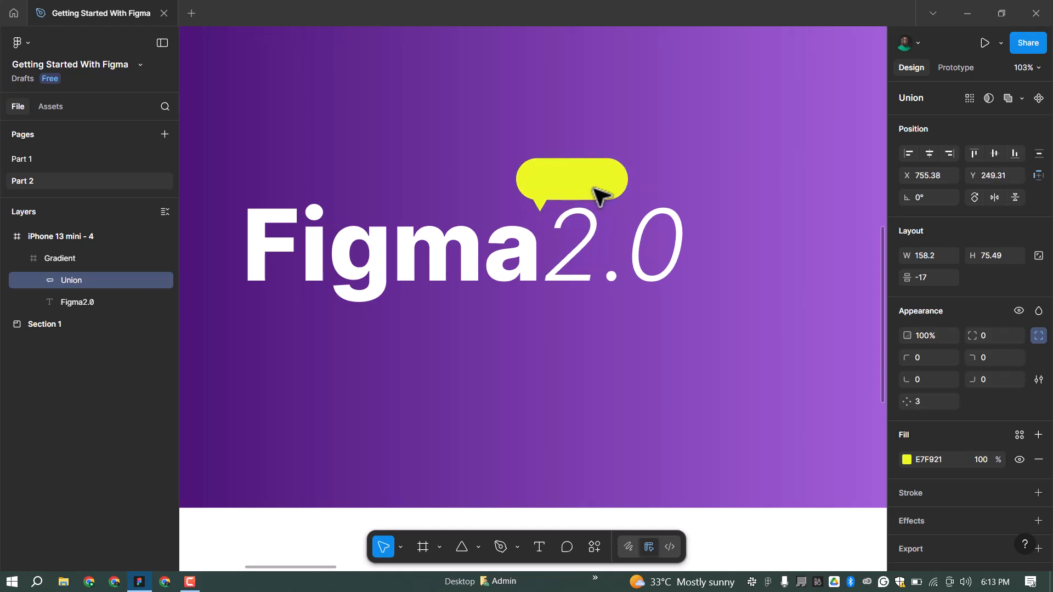
Add the text "Playtime" just above the speech bubble and set its font size to 30.
ctrl+scroll(602, 196, down, 2)
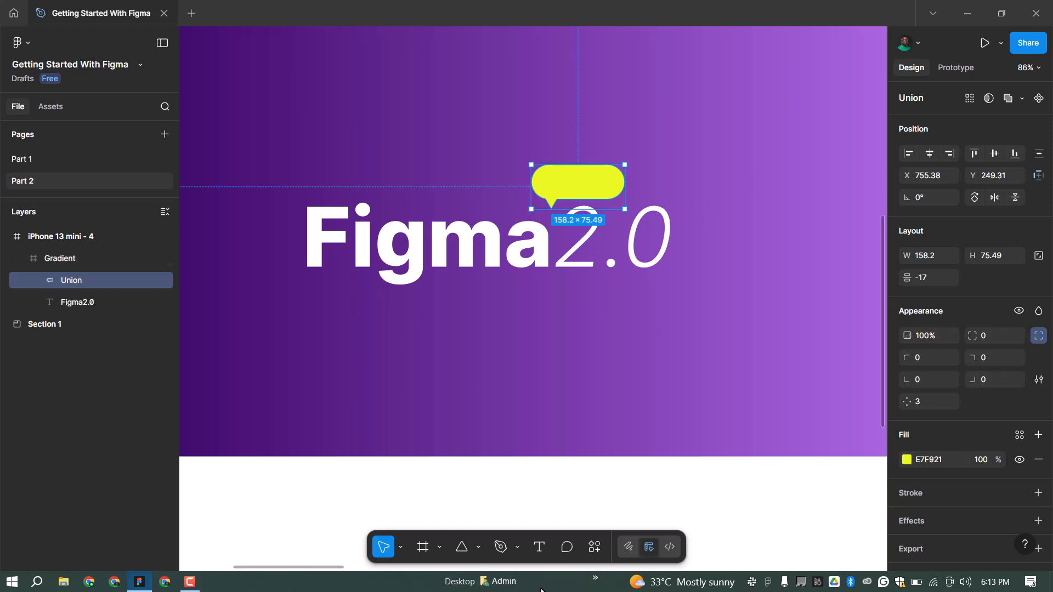
click(539, 547)
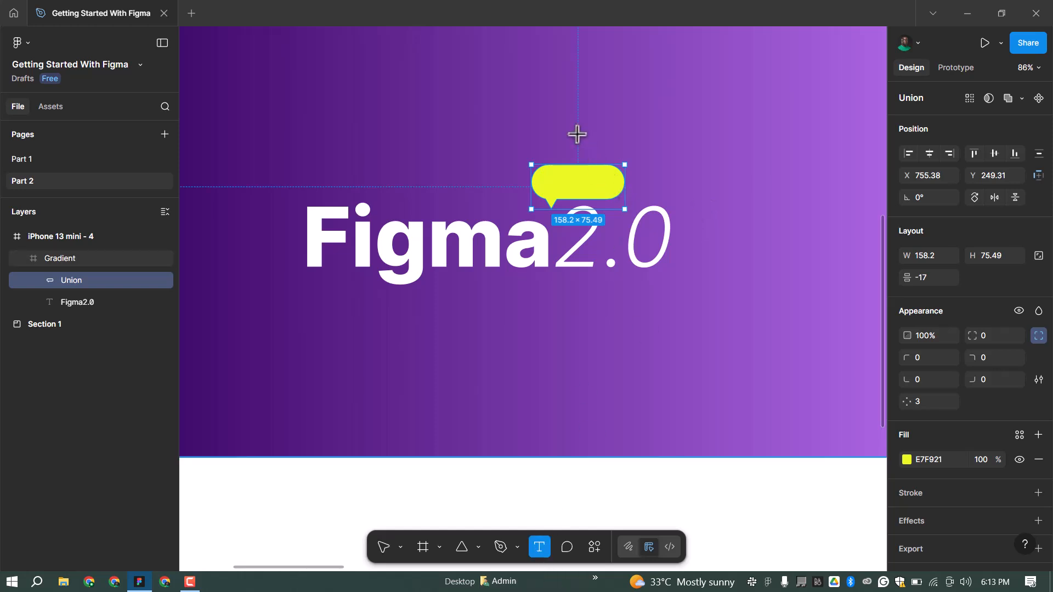
click(577, 133)
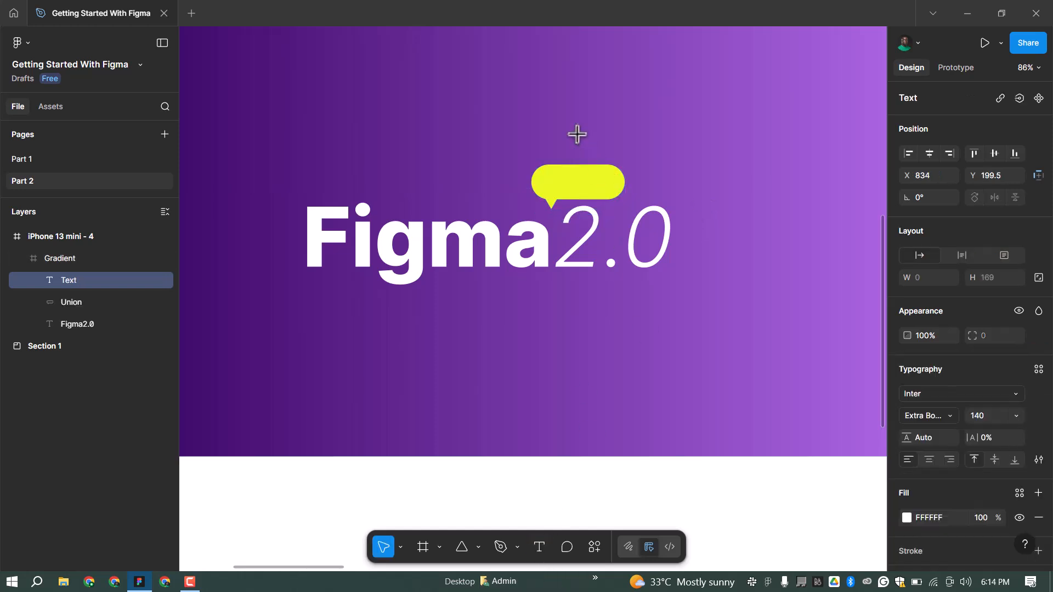
text(Play)
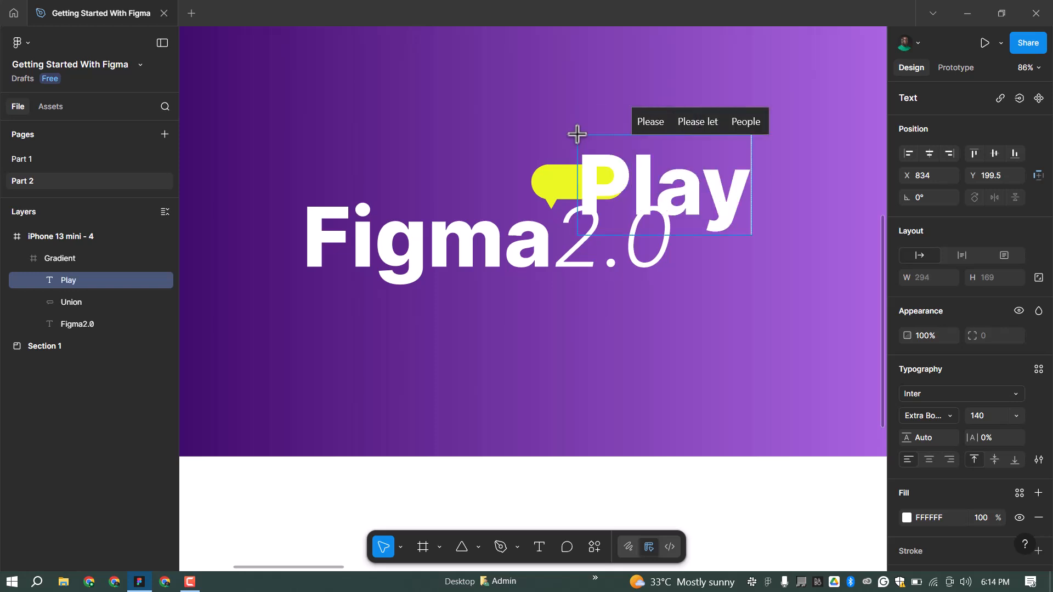
text(time)
key(Escape)
click(985, 417)
text(30)
key(Return)
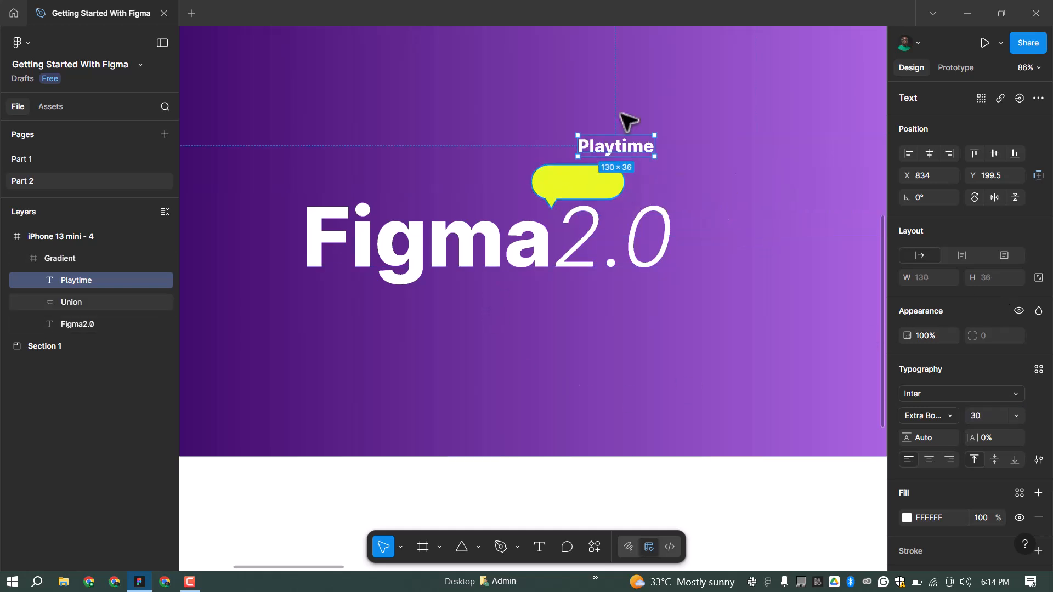
Move the Playtime text onto the yellow speech bubble and set its font size to 24.
drag(609, 164, 615, 186)
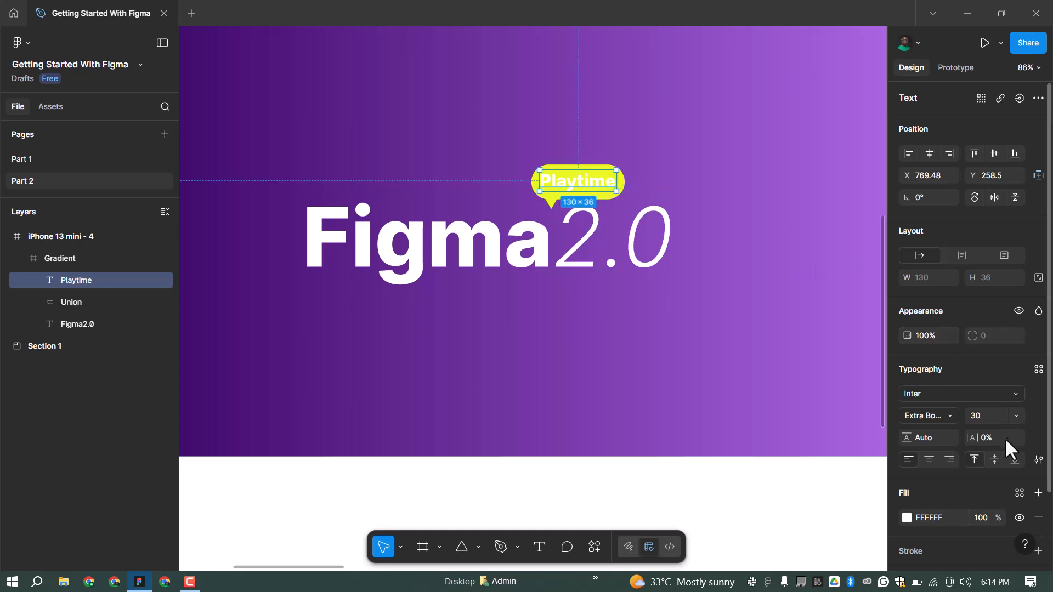
click(987, 415)
text(24)
key(Return)
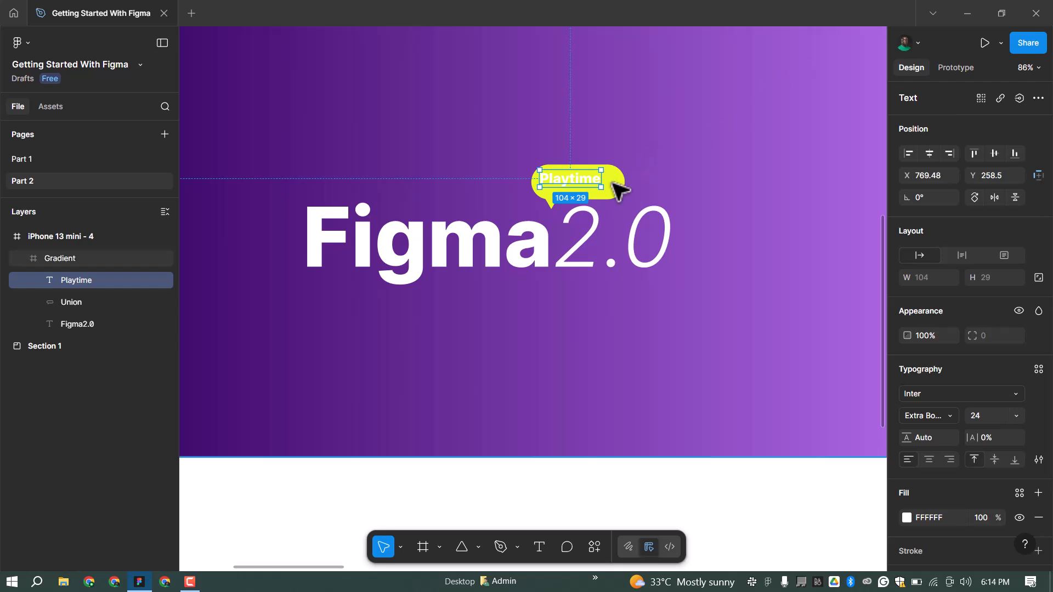
Centre the Playtime text on the speech bubble horizontally and vertically, and raise it to Y 262.55 within the bubble's rounded body.
scroll(615, 175, up, 2)
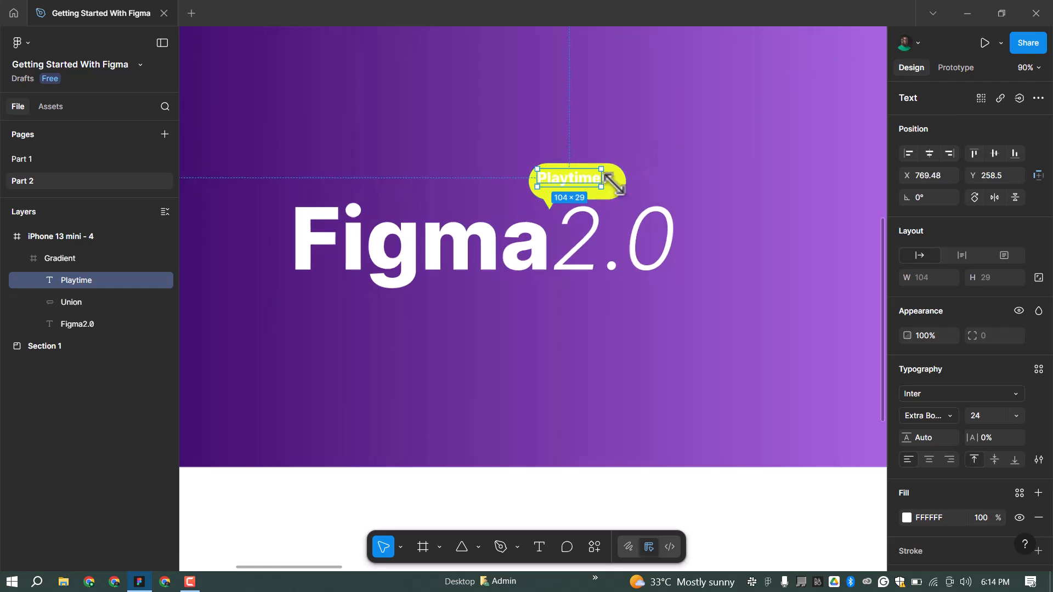
click(927, 151)
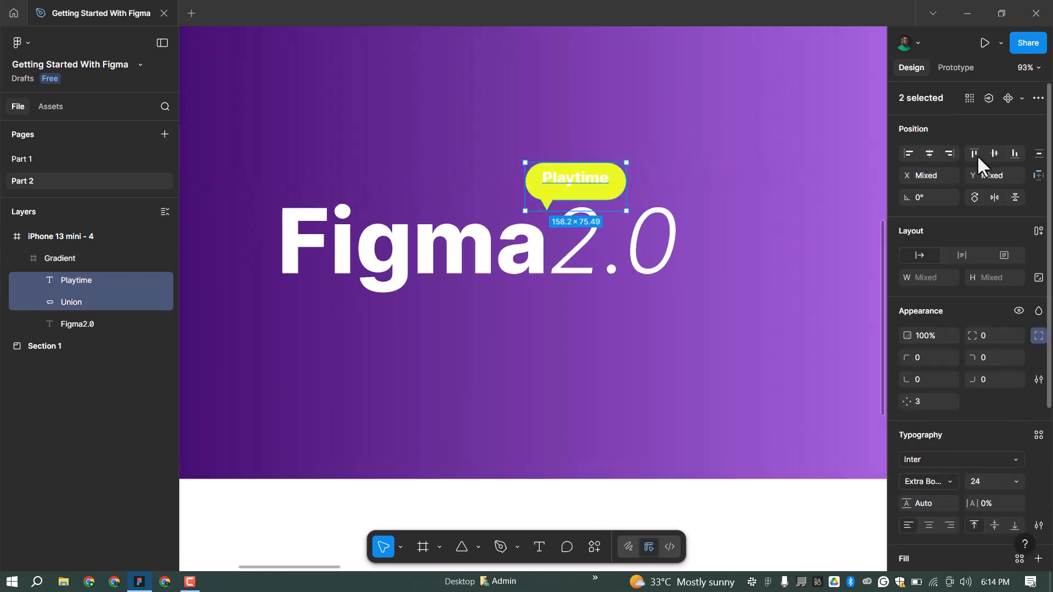
click(993, 154)
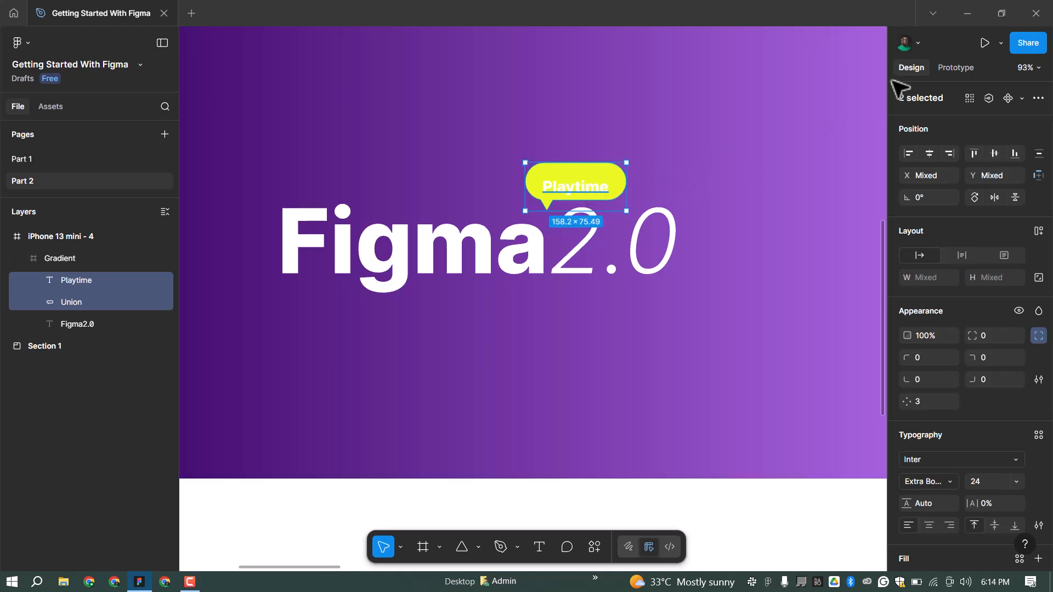
key(ctrl+z)
key(shift+Up)
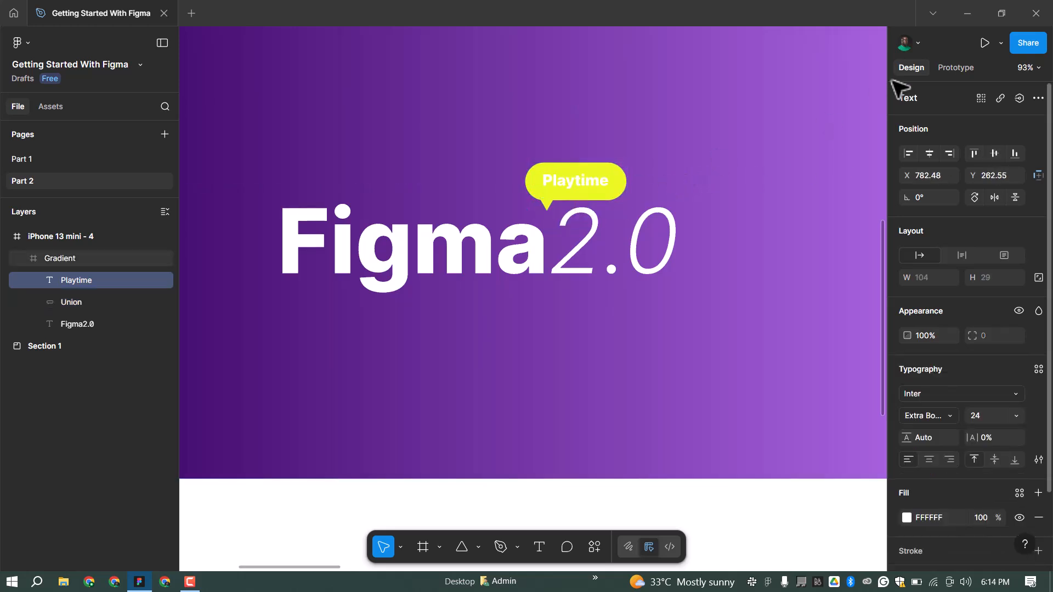